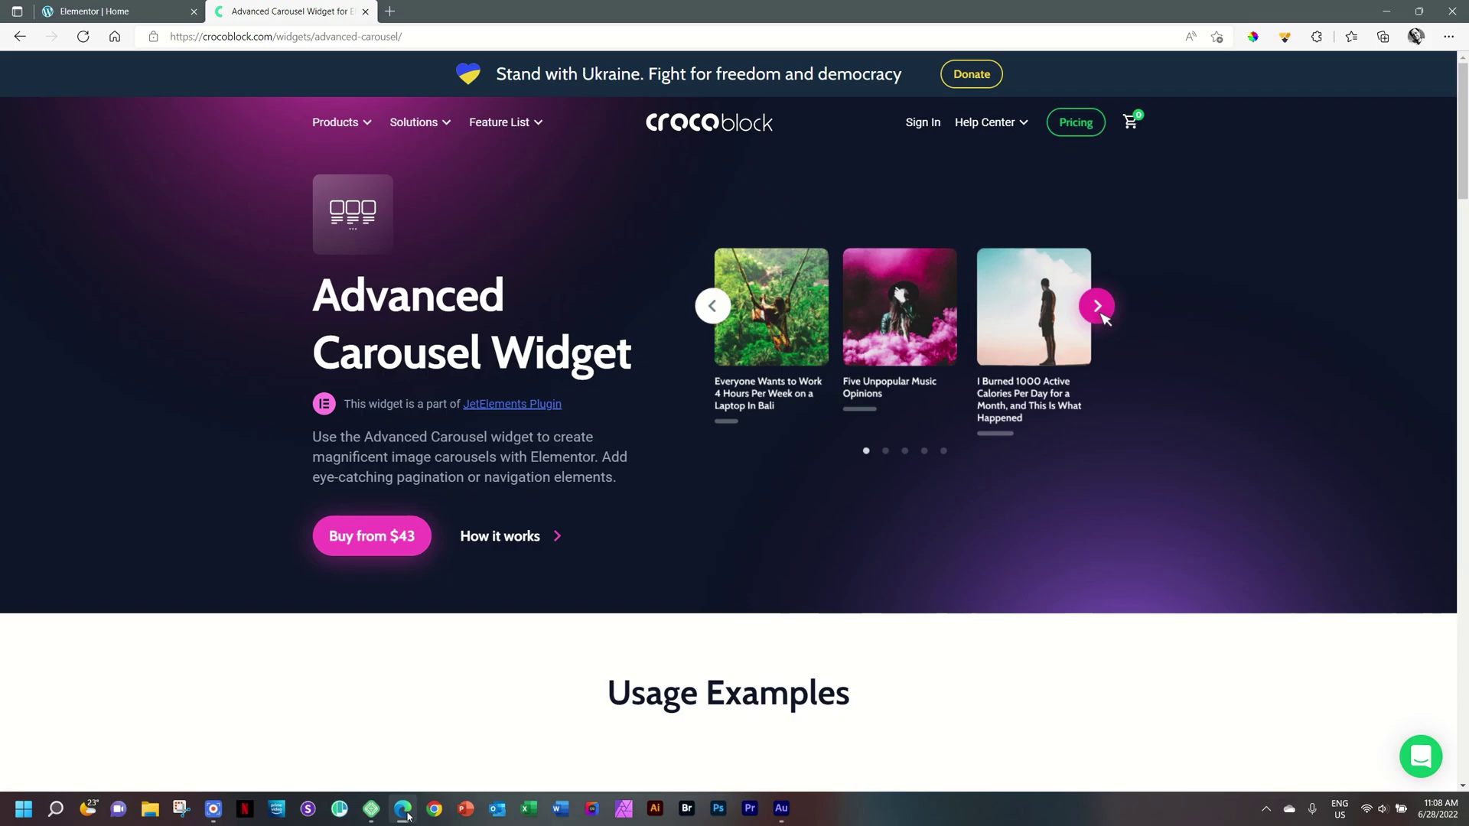
Scroll to the Advanced Carousel usage examples and advance the top example carousel three cards.
scroll(1465, 235, "down", 5)
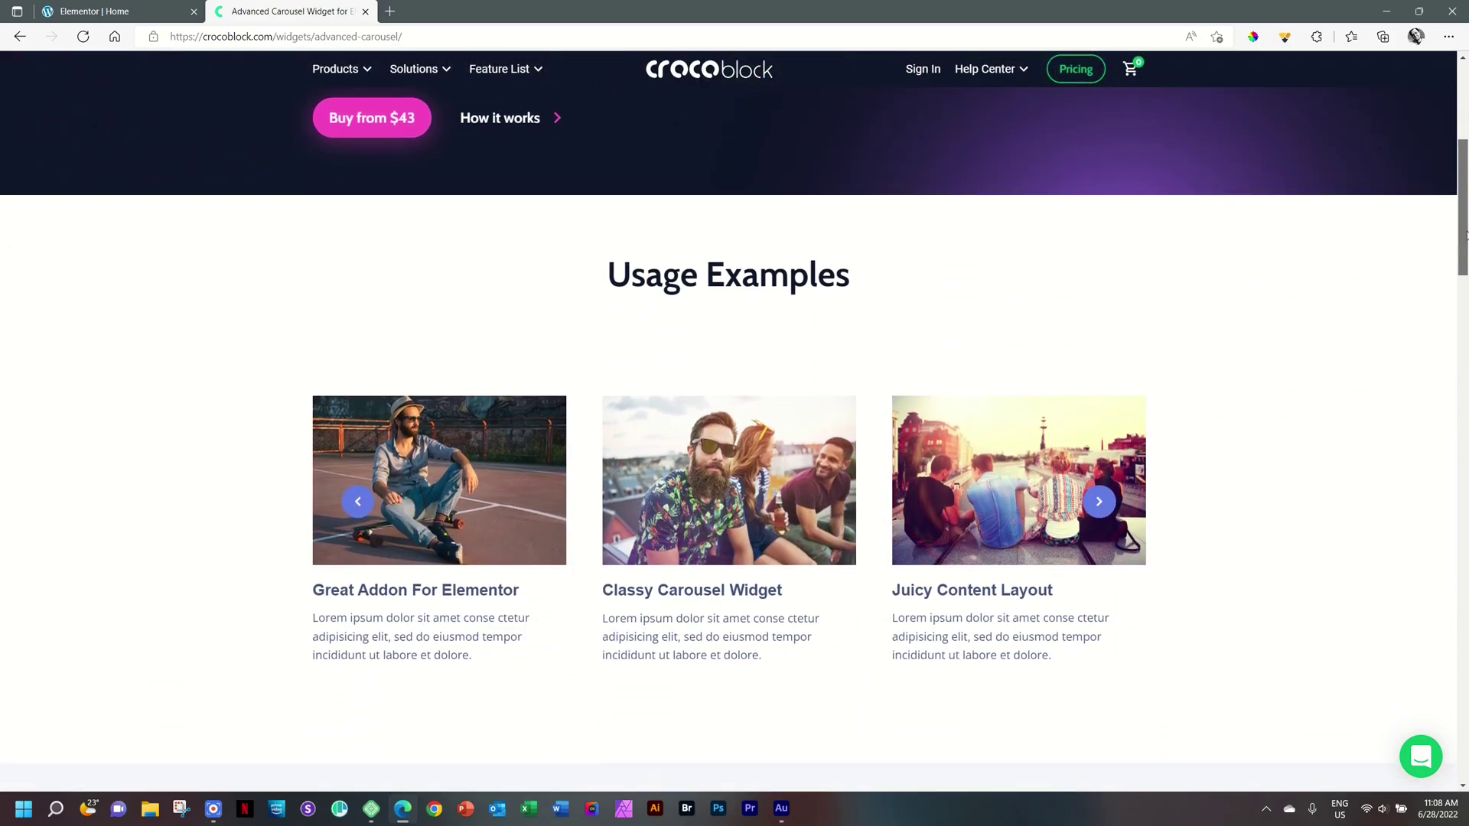
left_click_drag(1465, 235, 1465, 250)
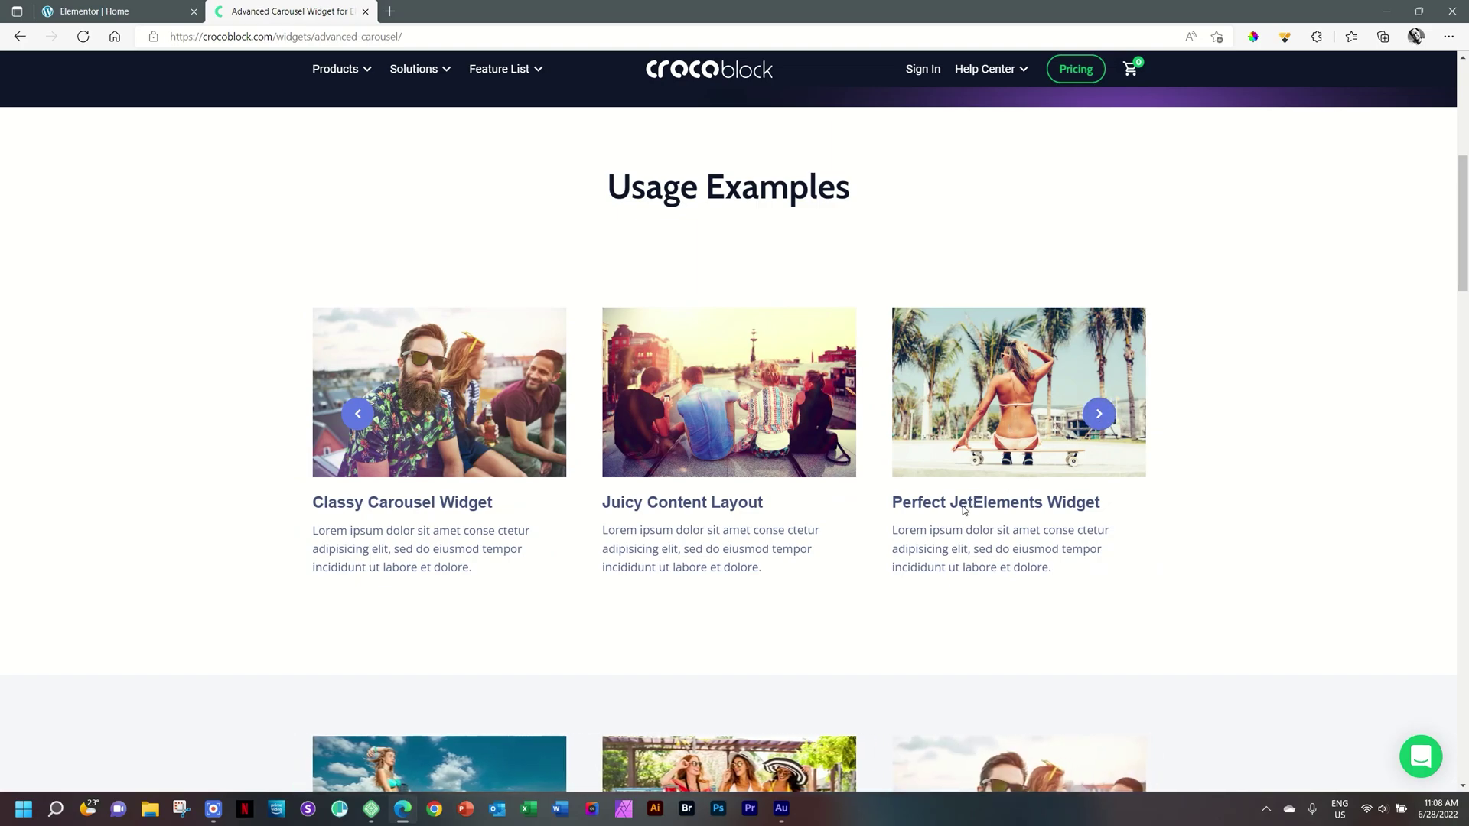
left_click(1102, 417)
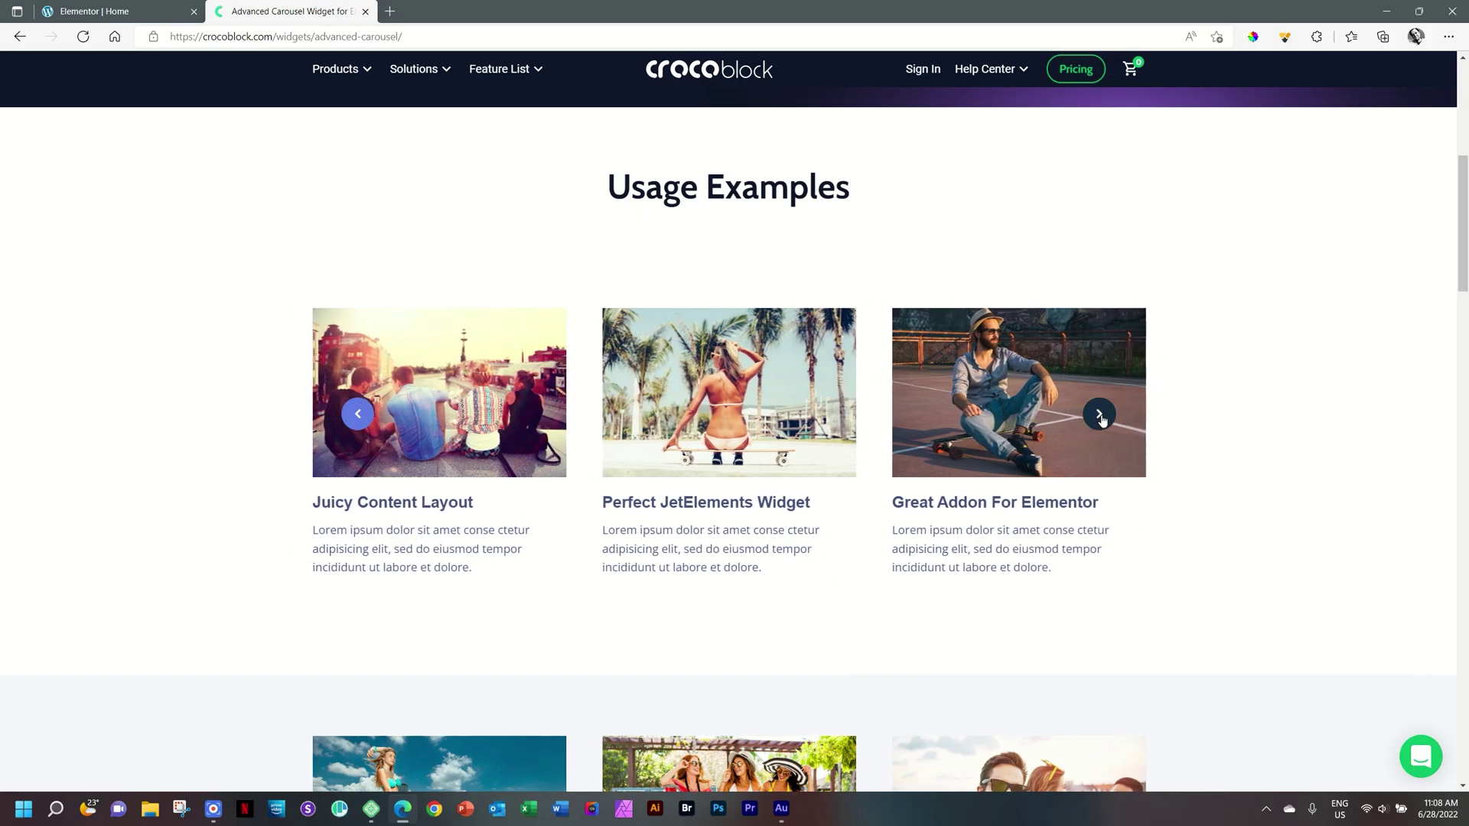
left_click(1106, 419)
left_click(1103, 419)
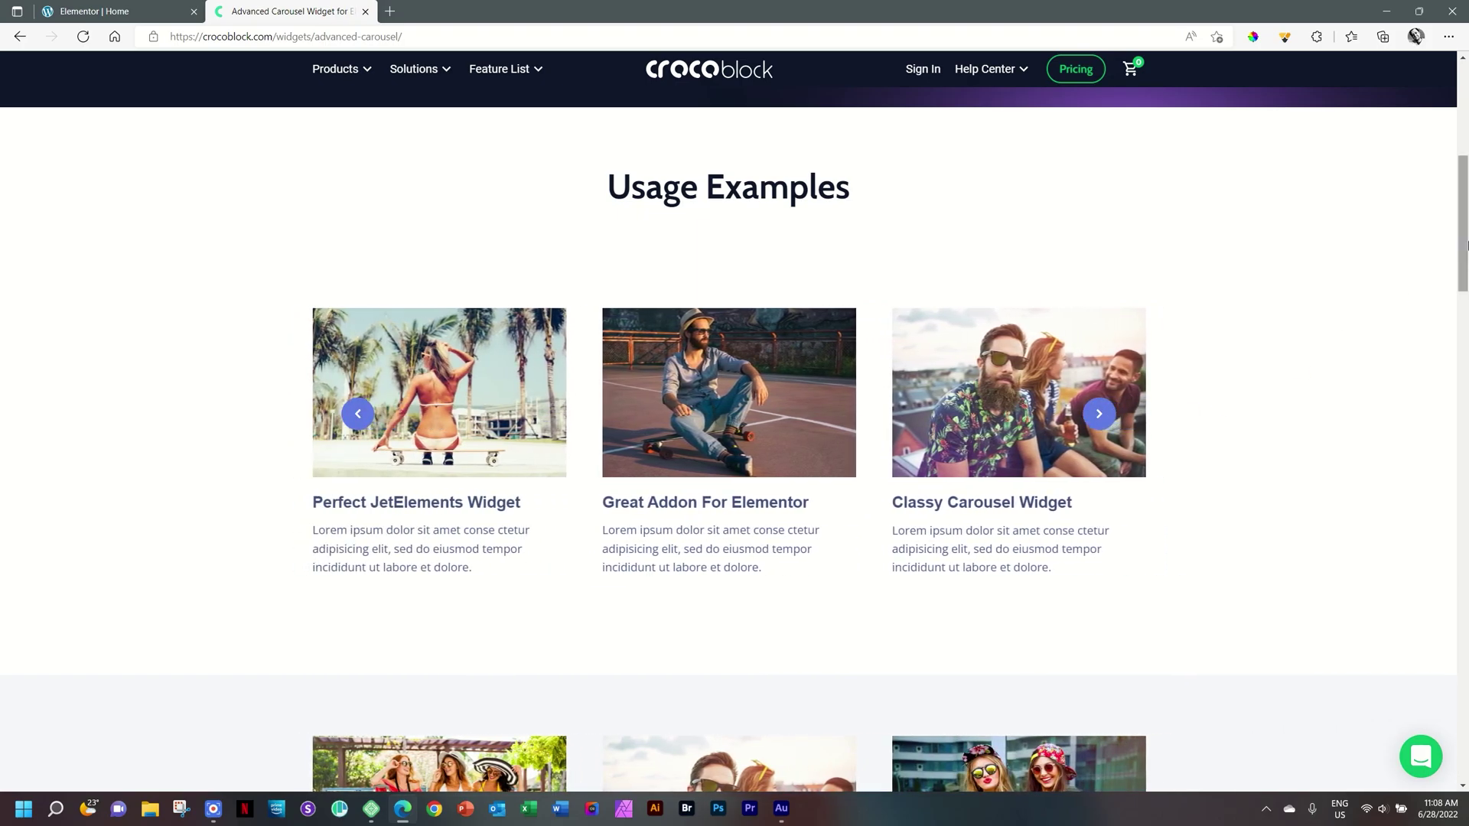
Step the second example carousel back to its first slide, then return to the Elementor Home editor.
scroll(1464, 258, "down", 1)
scroll(1463, 259, "down", 5)
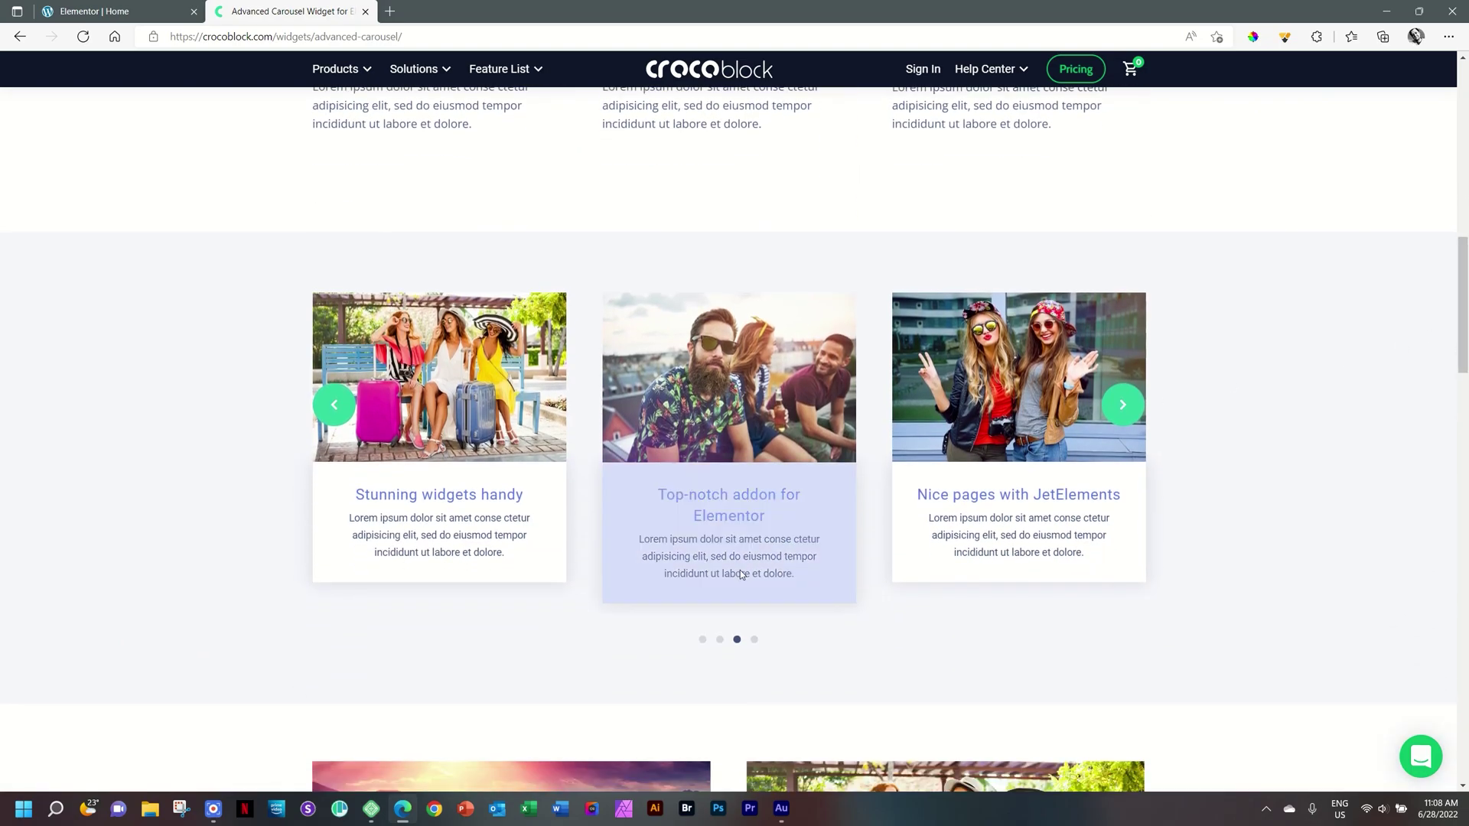
left_click(719, 639)
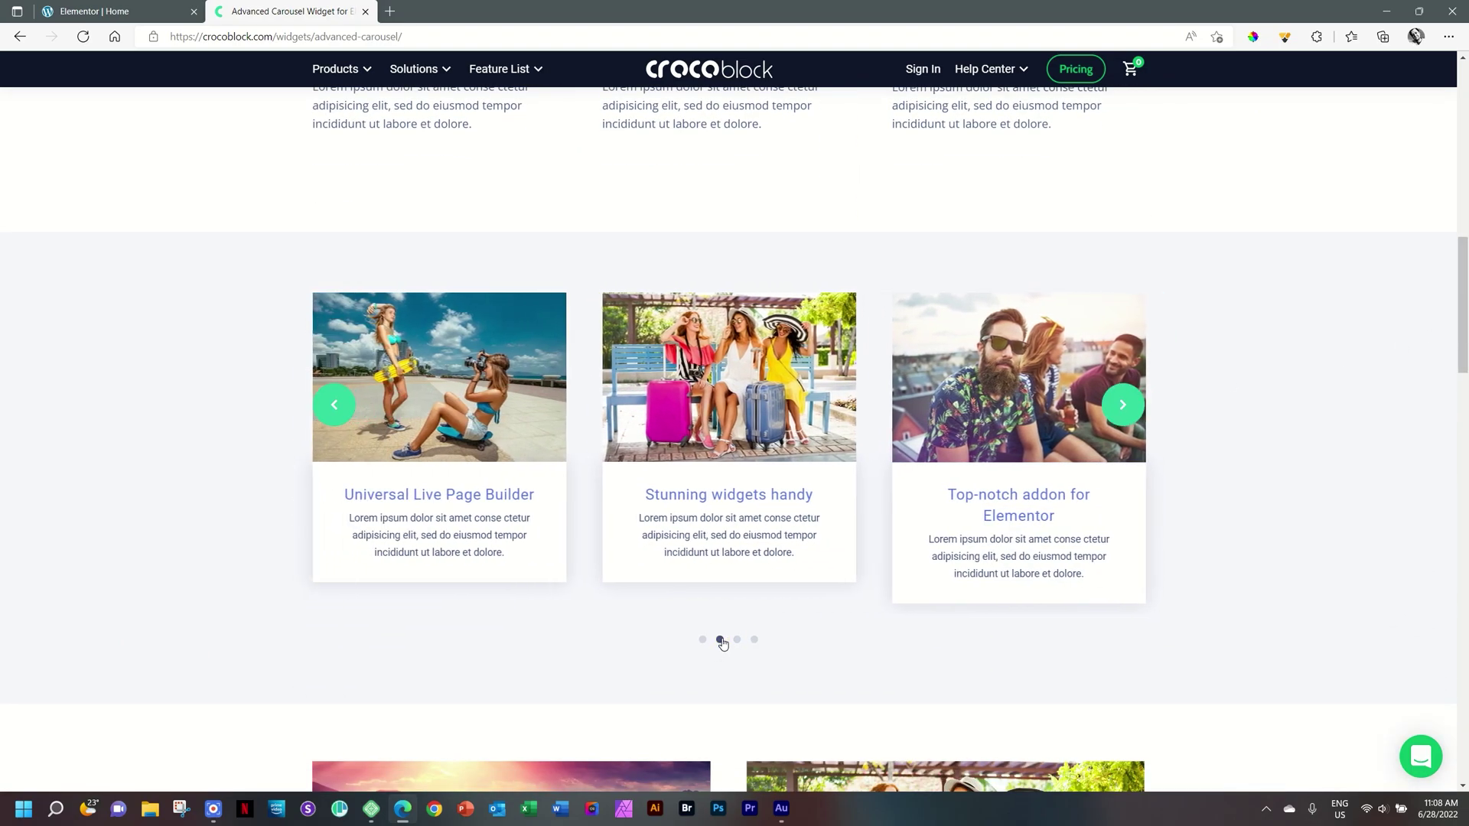
left_click(702, 639)
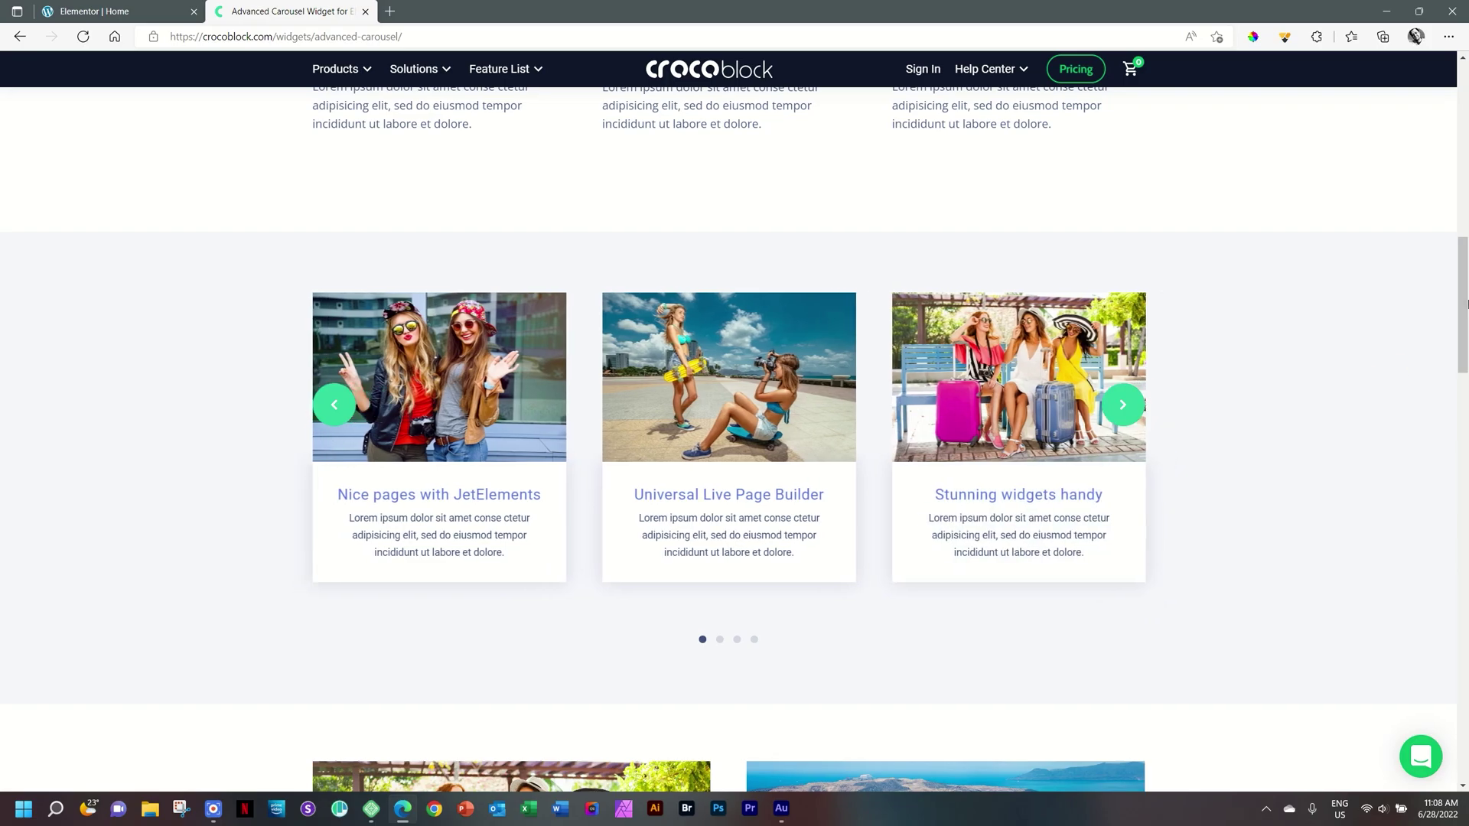
scroll(1463, 299, "down", 6)
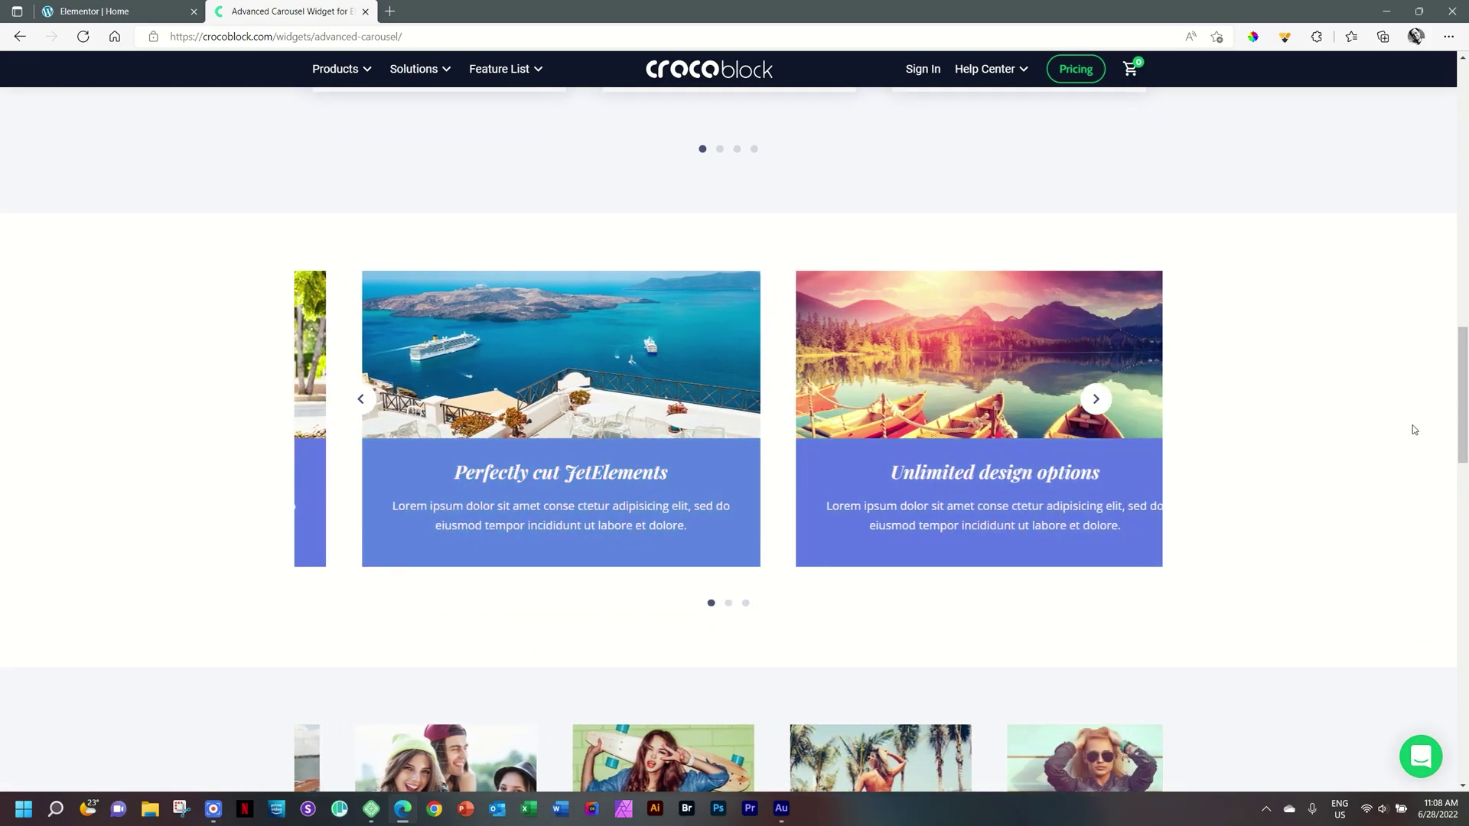
left_click_drag(1463, 392, 1466, 517)
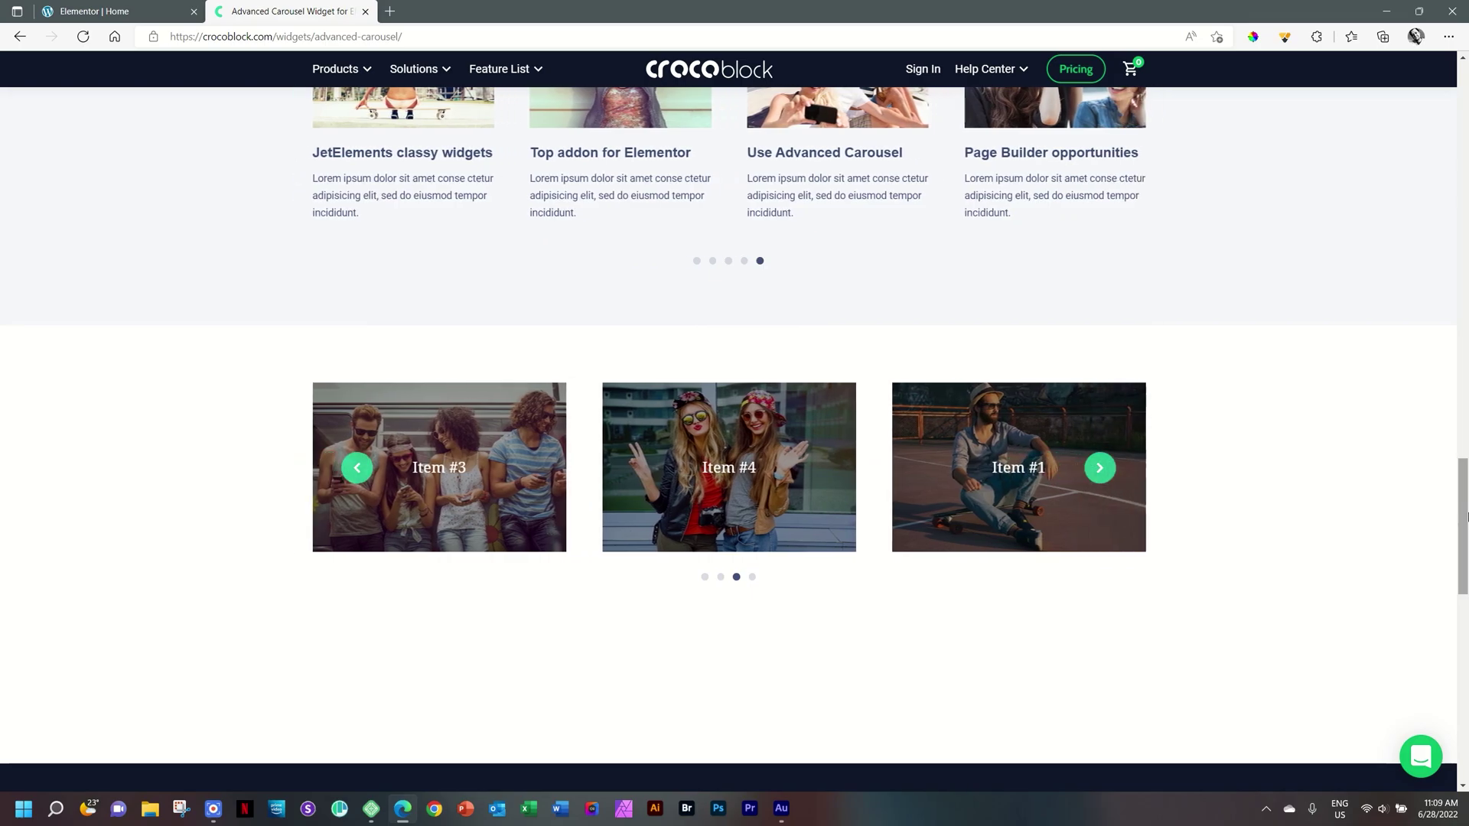
left_click(110, 4)
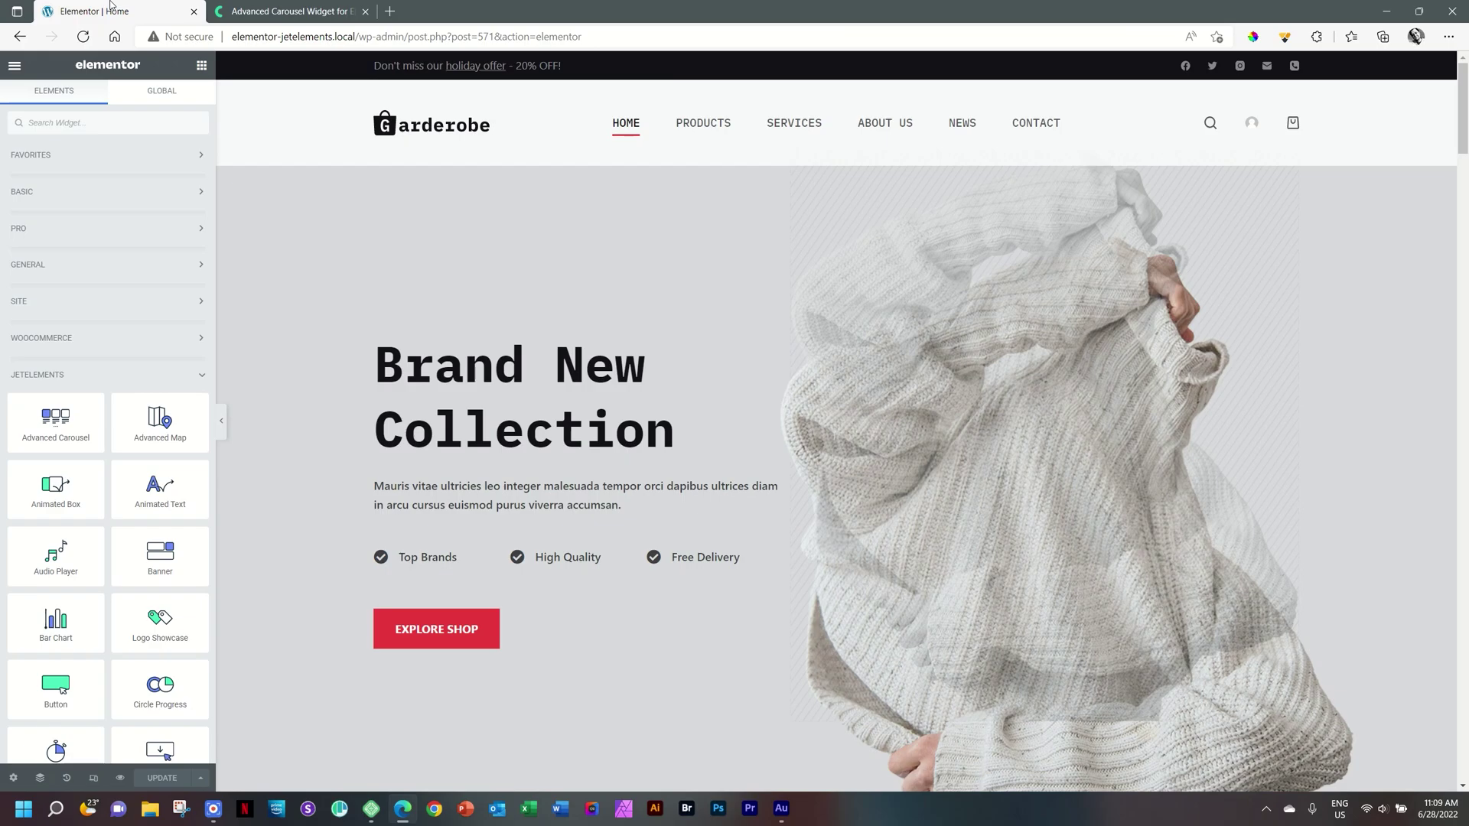
Drag the JetElements Advanced Carousel widget into the empty section above the footer.
left_click_drag(1462, 107, 1465, 730)
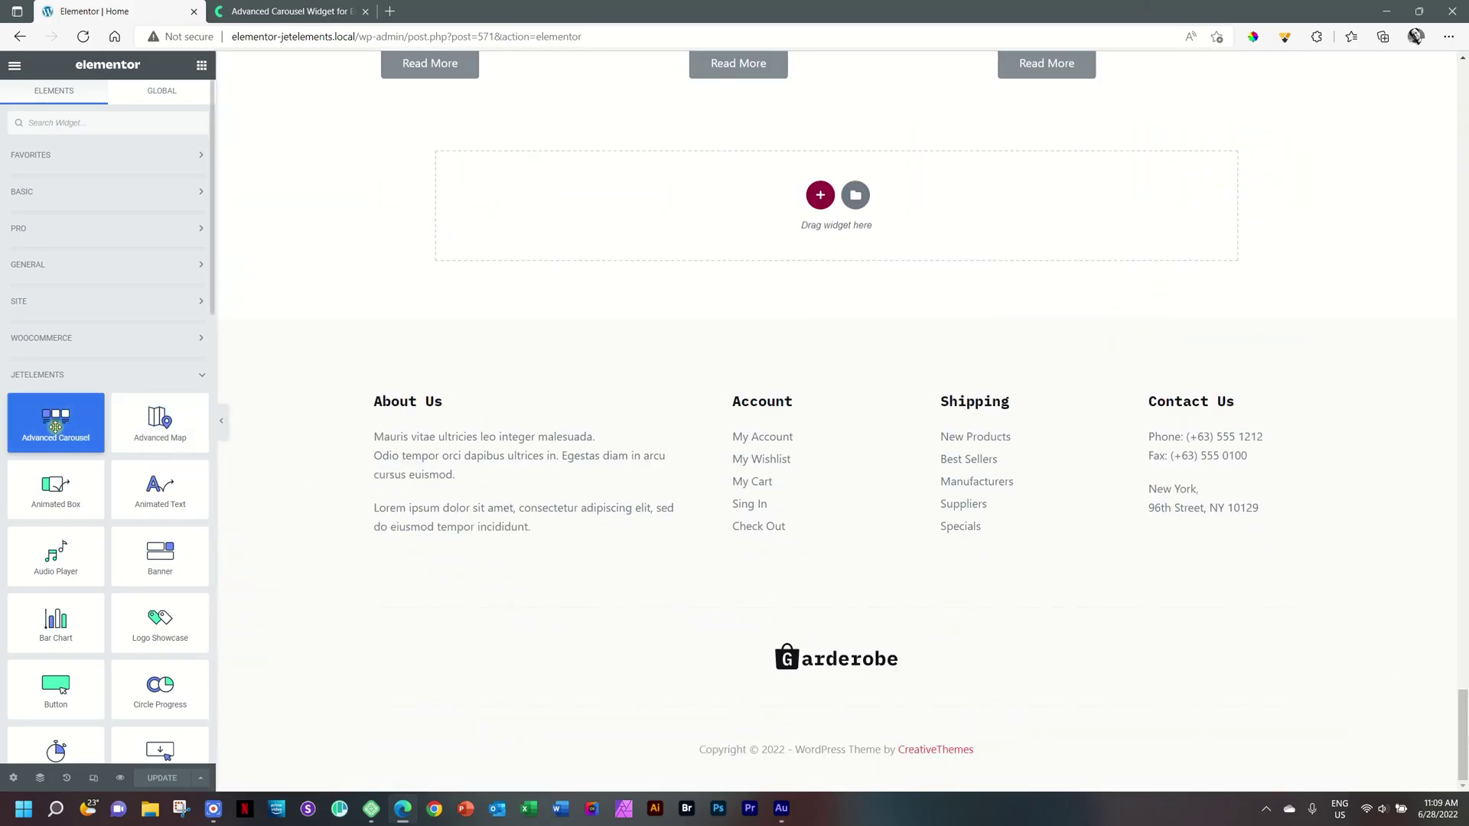
left_click_drag(55, 426, 1442, 321)
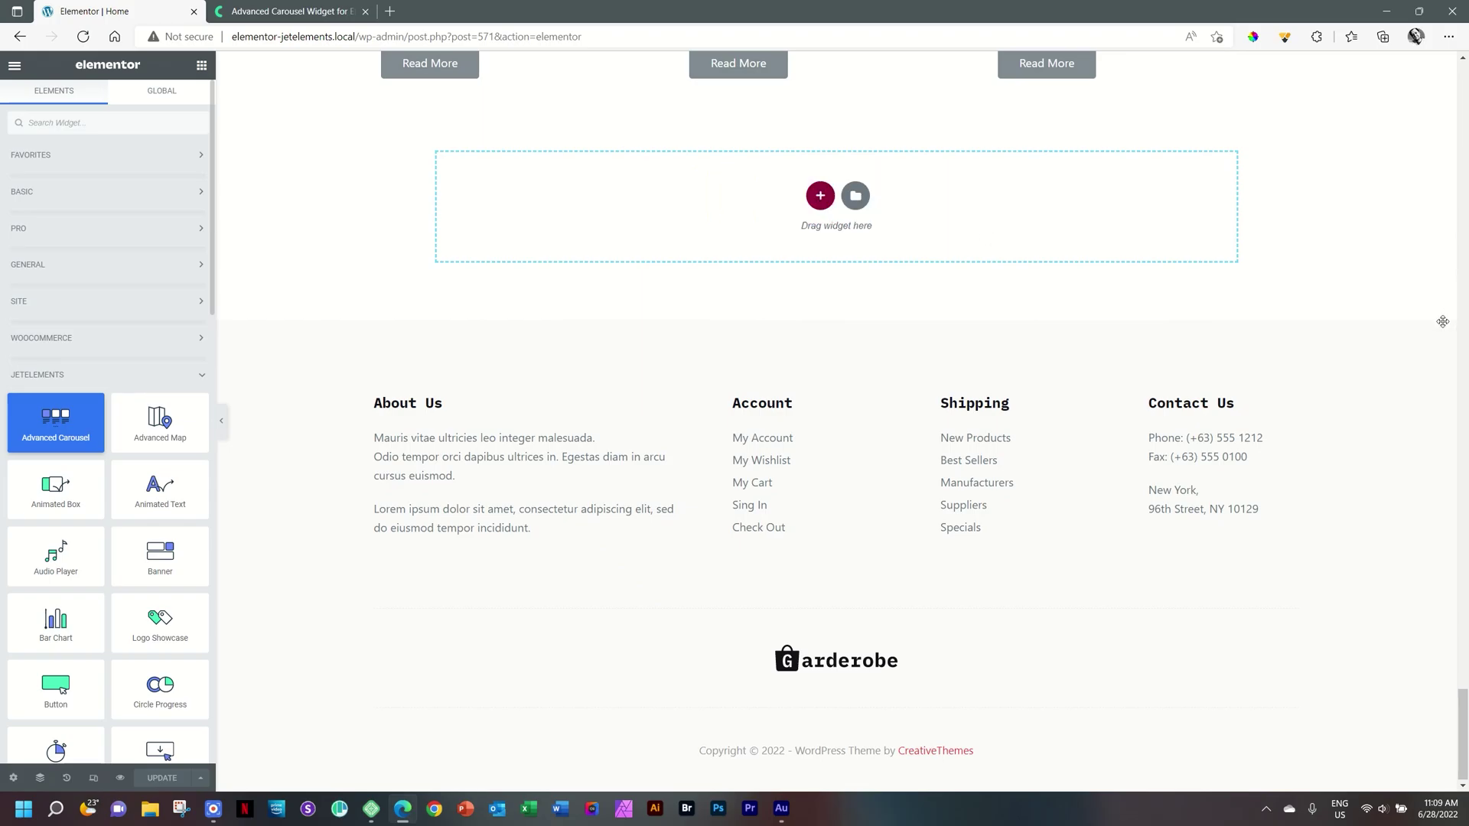
left_click_drag(1442, 321, 1445, 326)
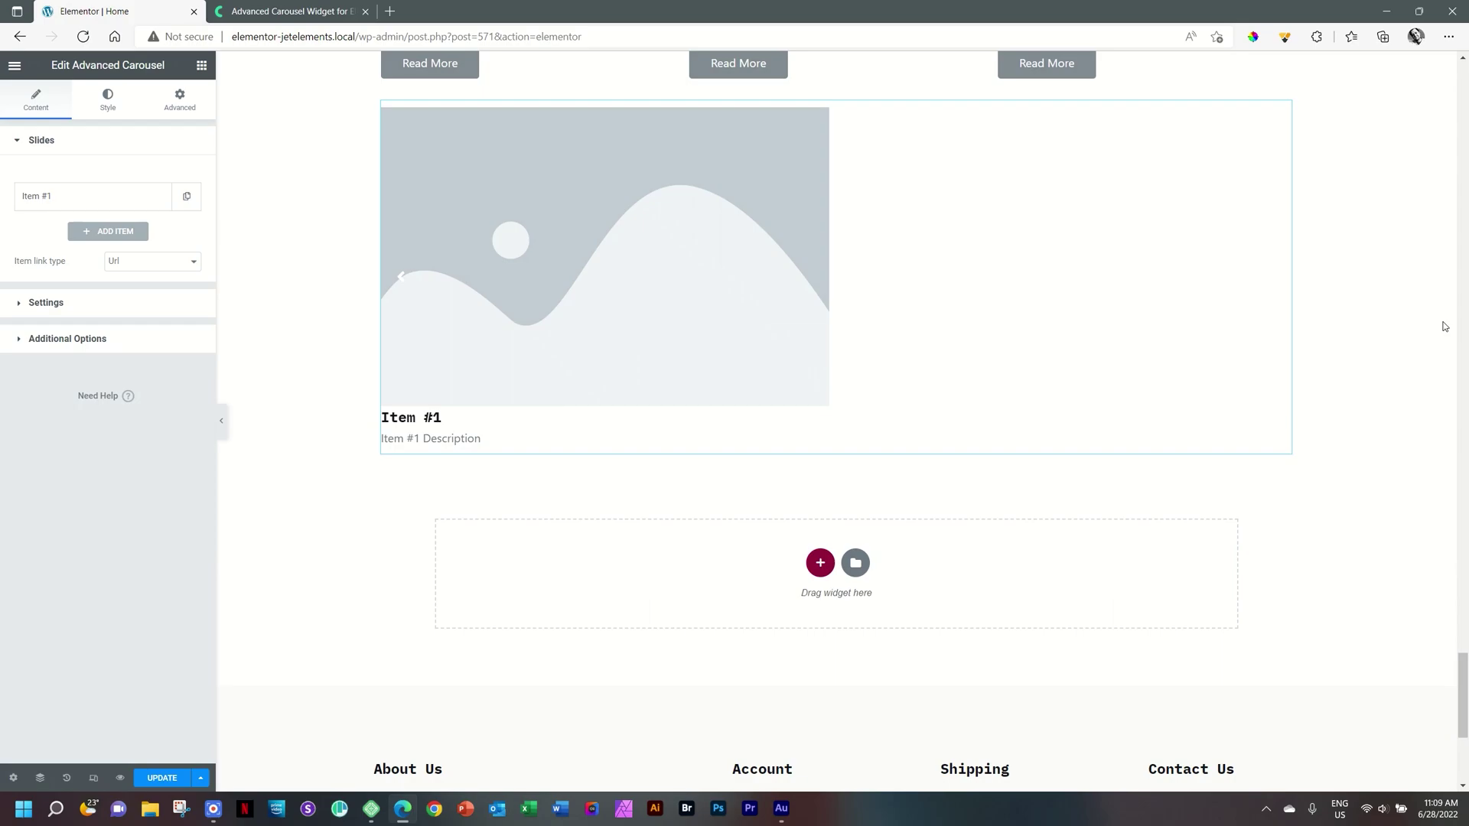
Expand slide Item #1 and open the media library for its image.
left_click(49, 200)
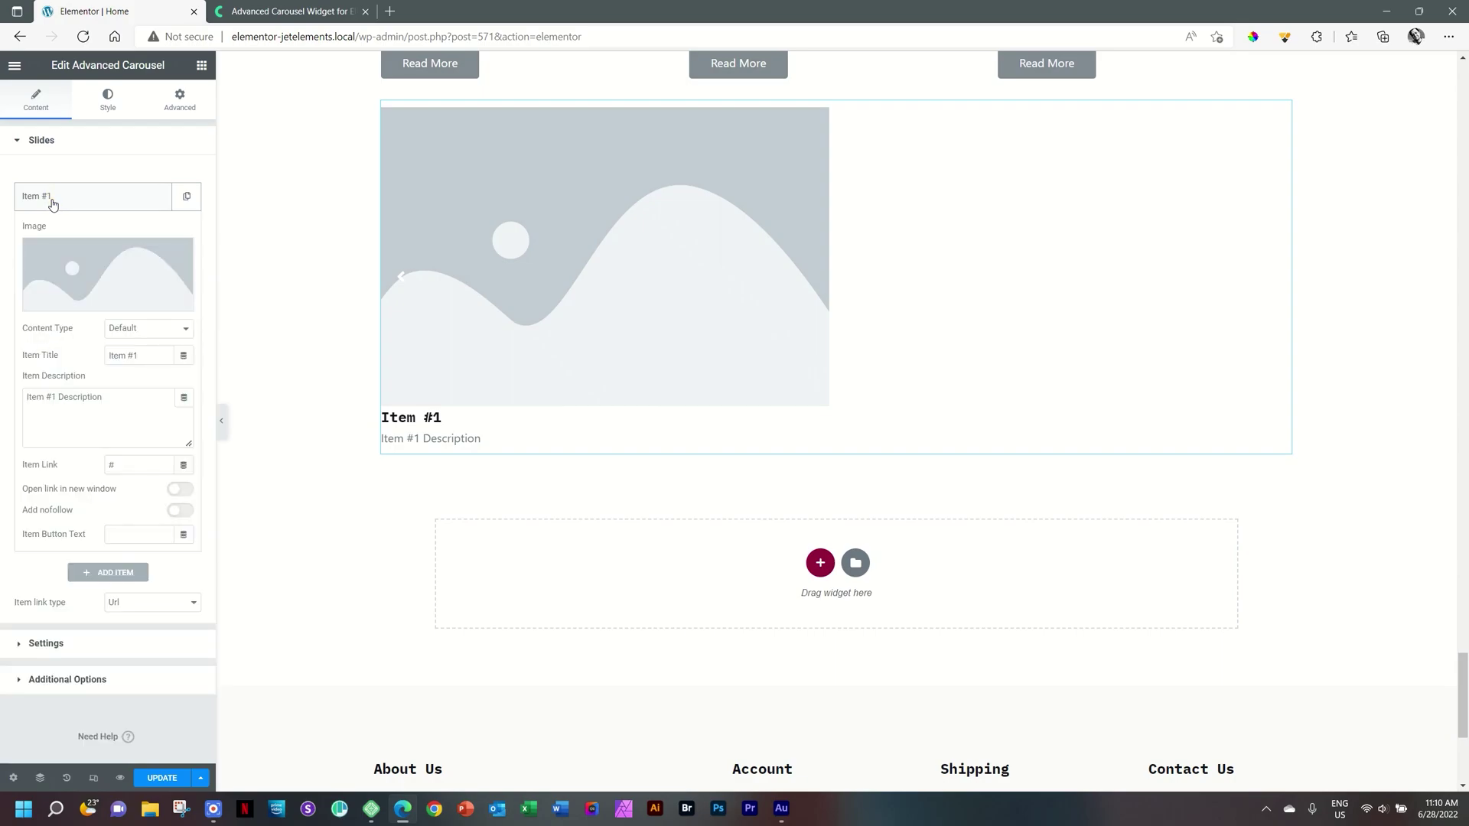
left_click(84, 275)
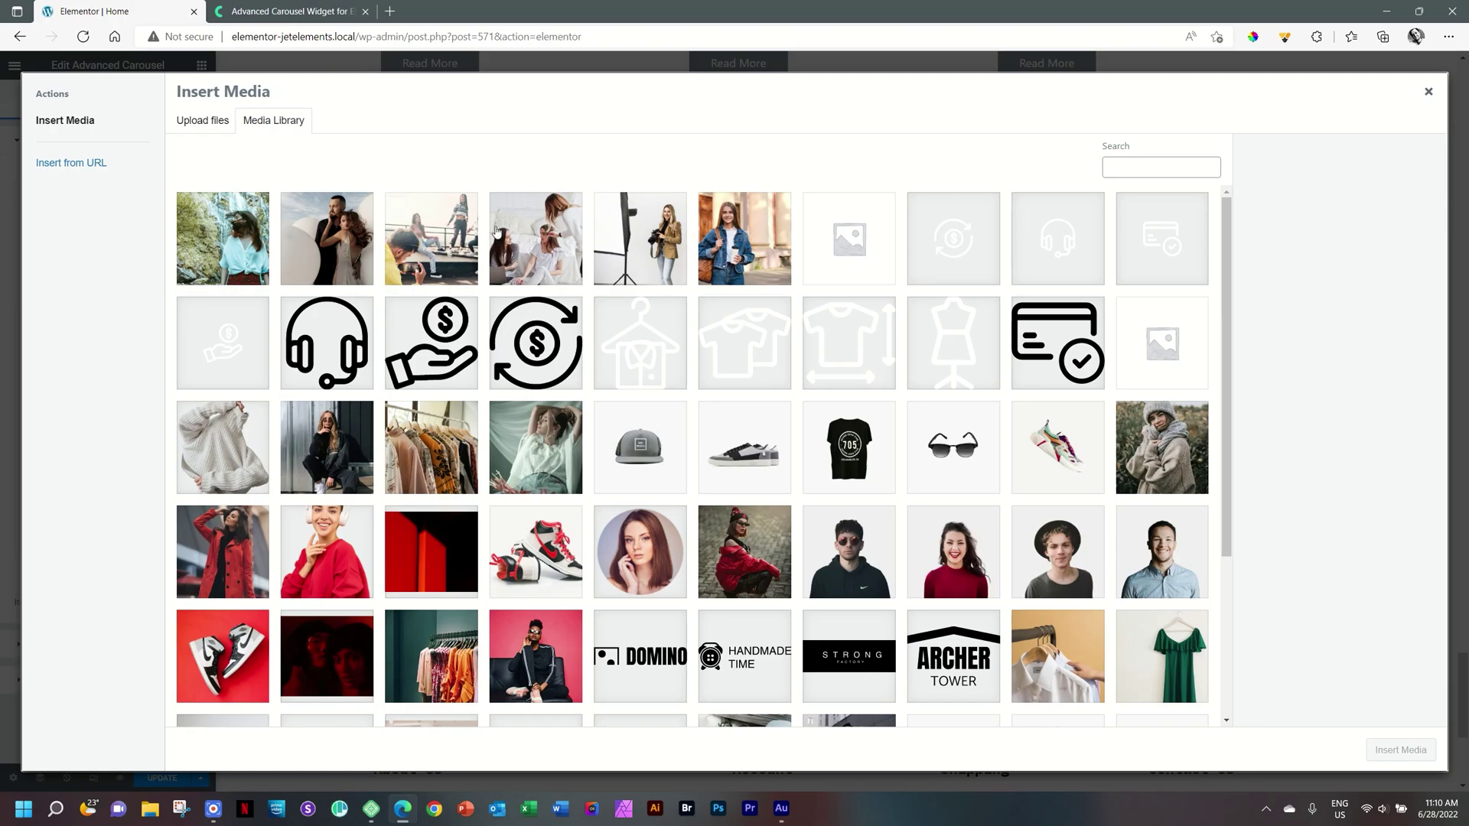
Give the first slide the denim-jacket photo, Default content type, and title 'Heading Product #1'.
left_click(755, 251)
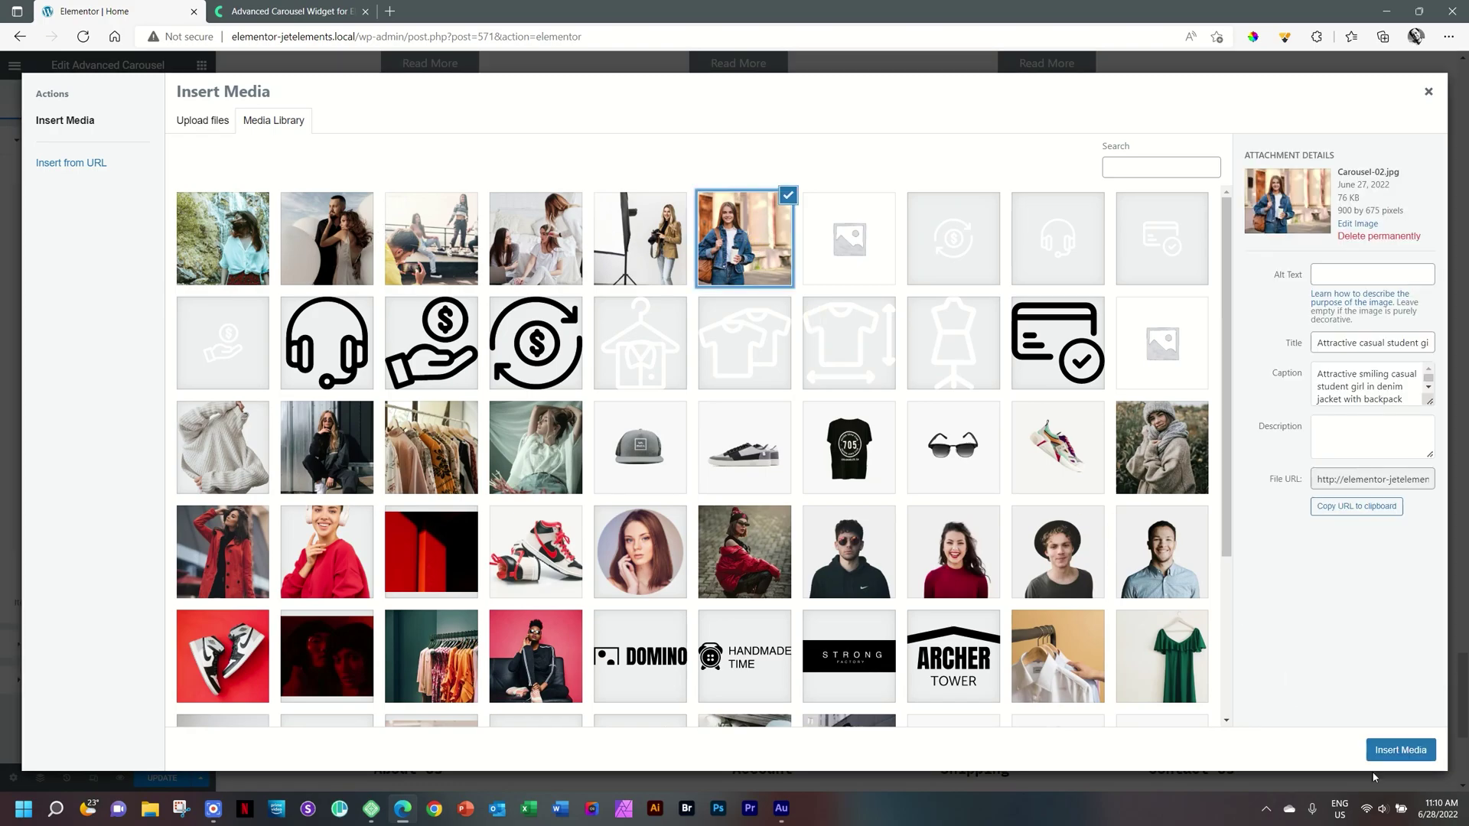
left_click(1387, 753)
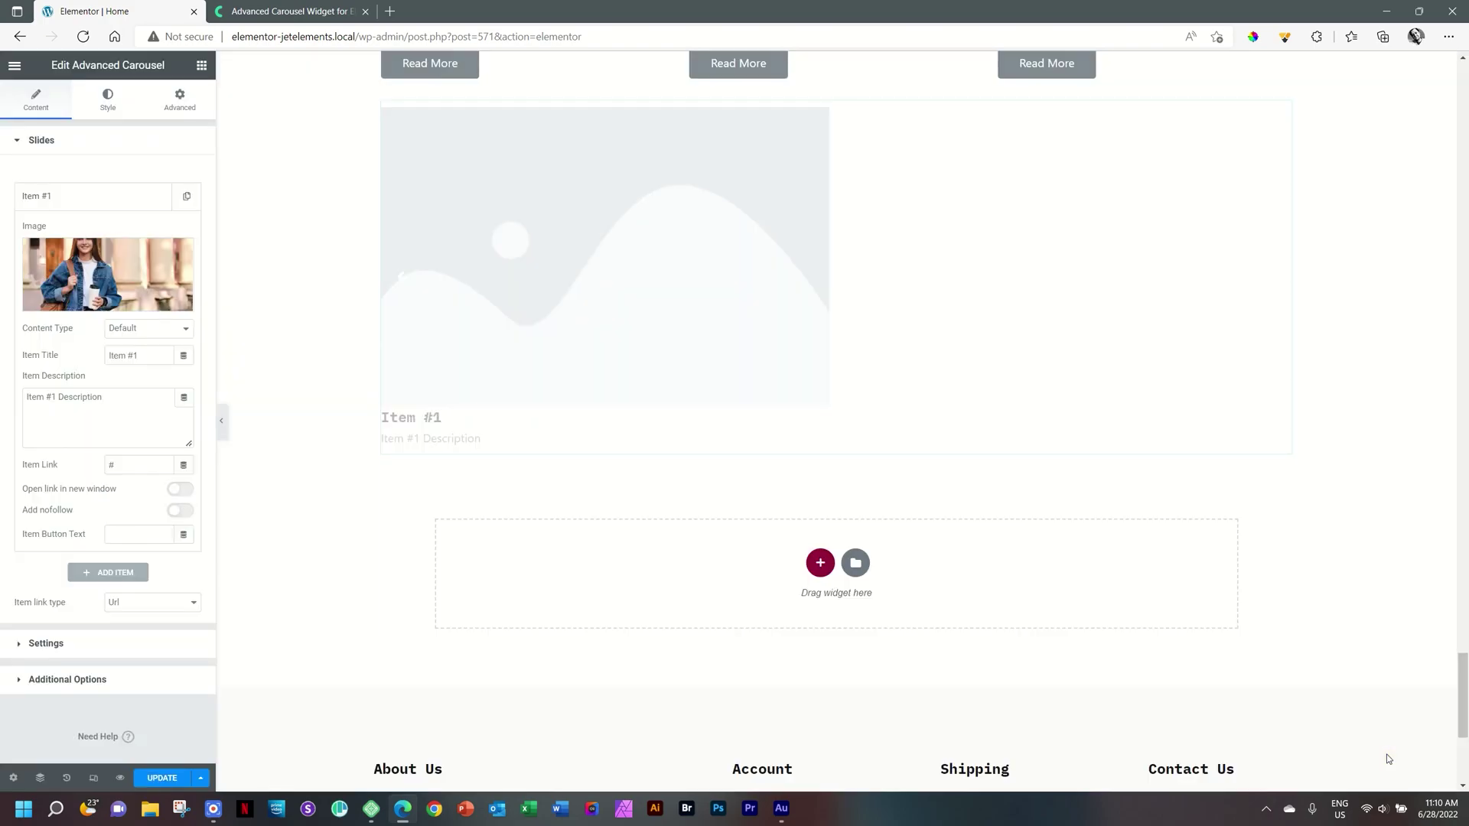
left_click(188, 332)
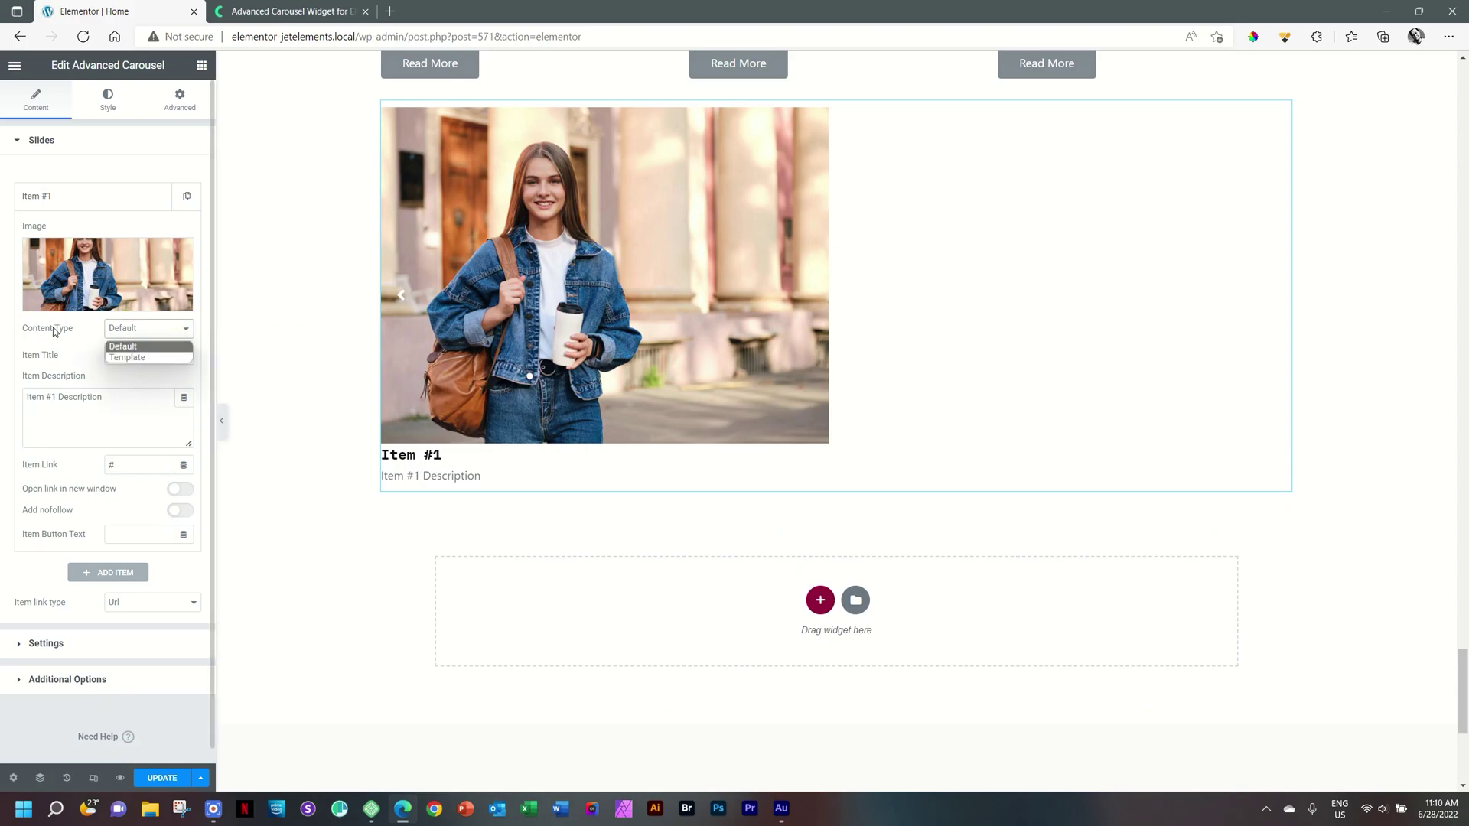
left_click(189, 332)
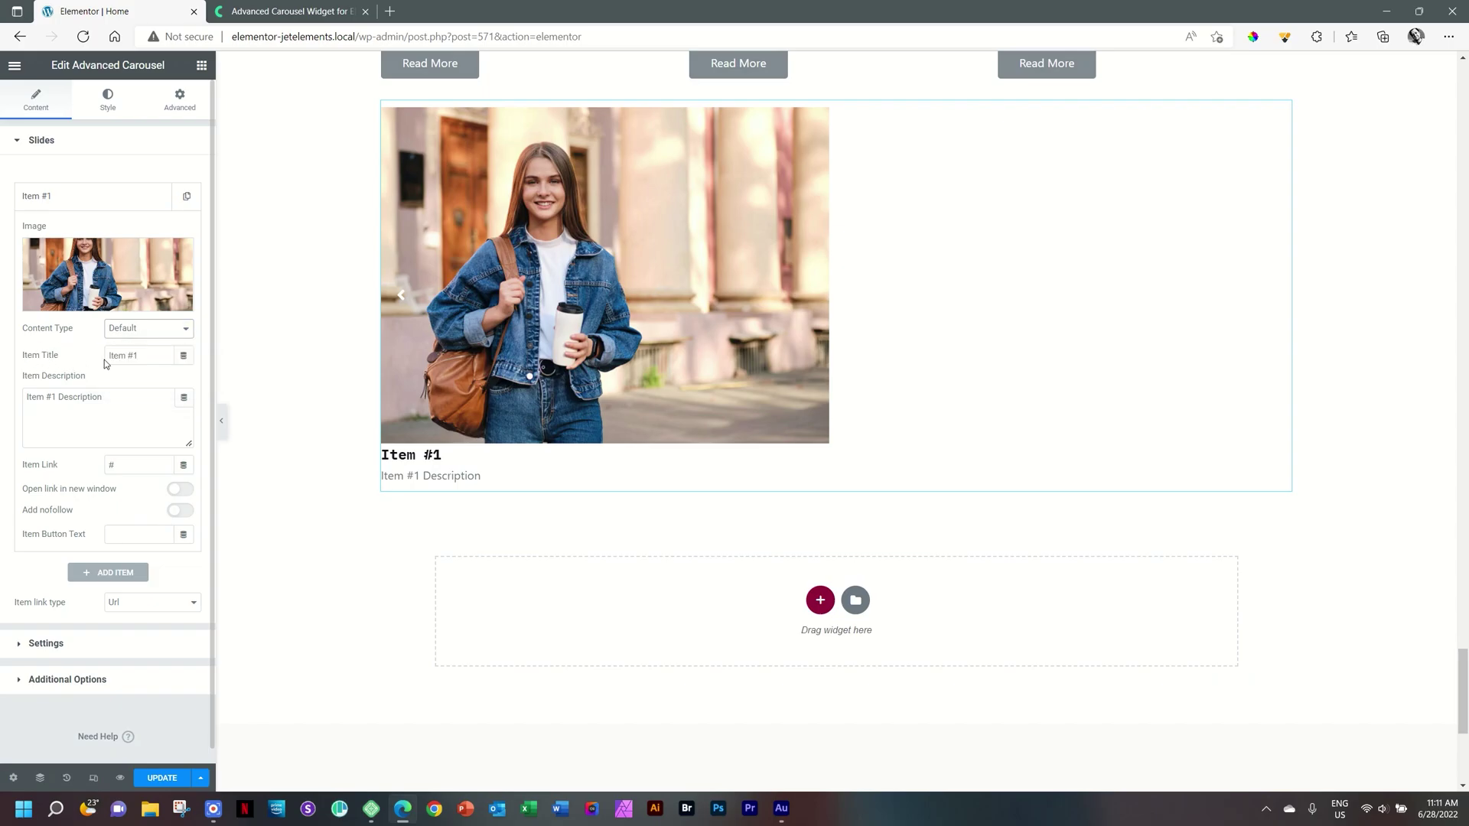
key("Tab")
type("Heading")
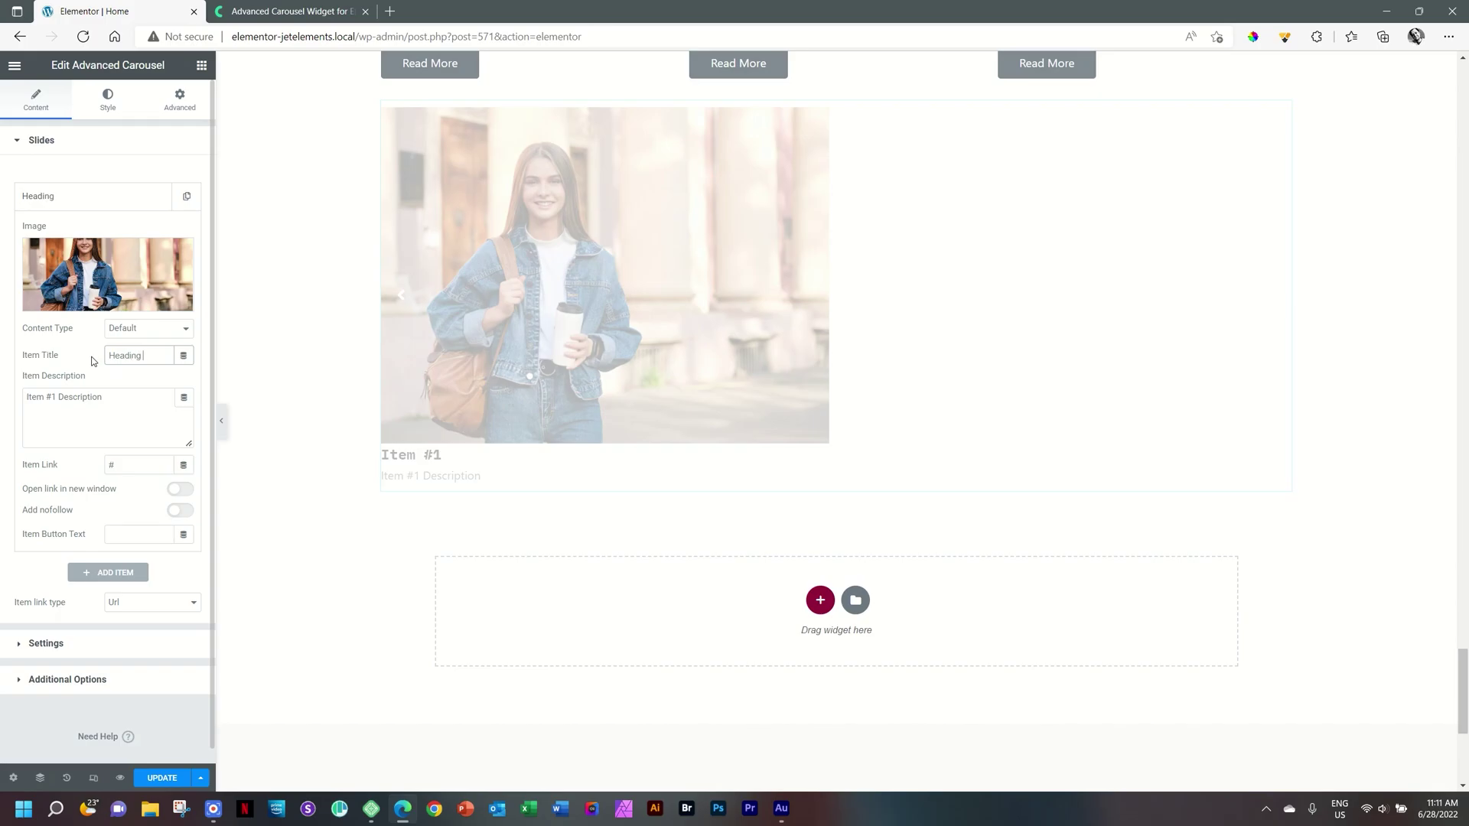
type(" Product #1")
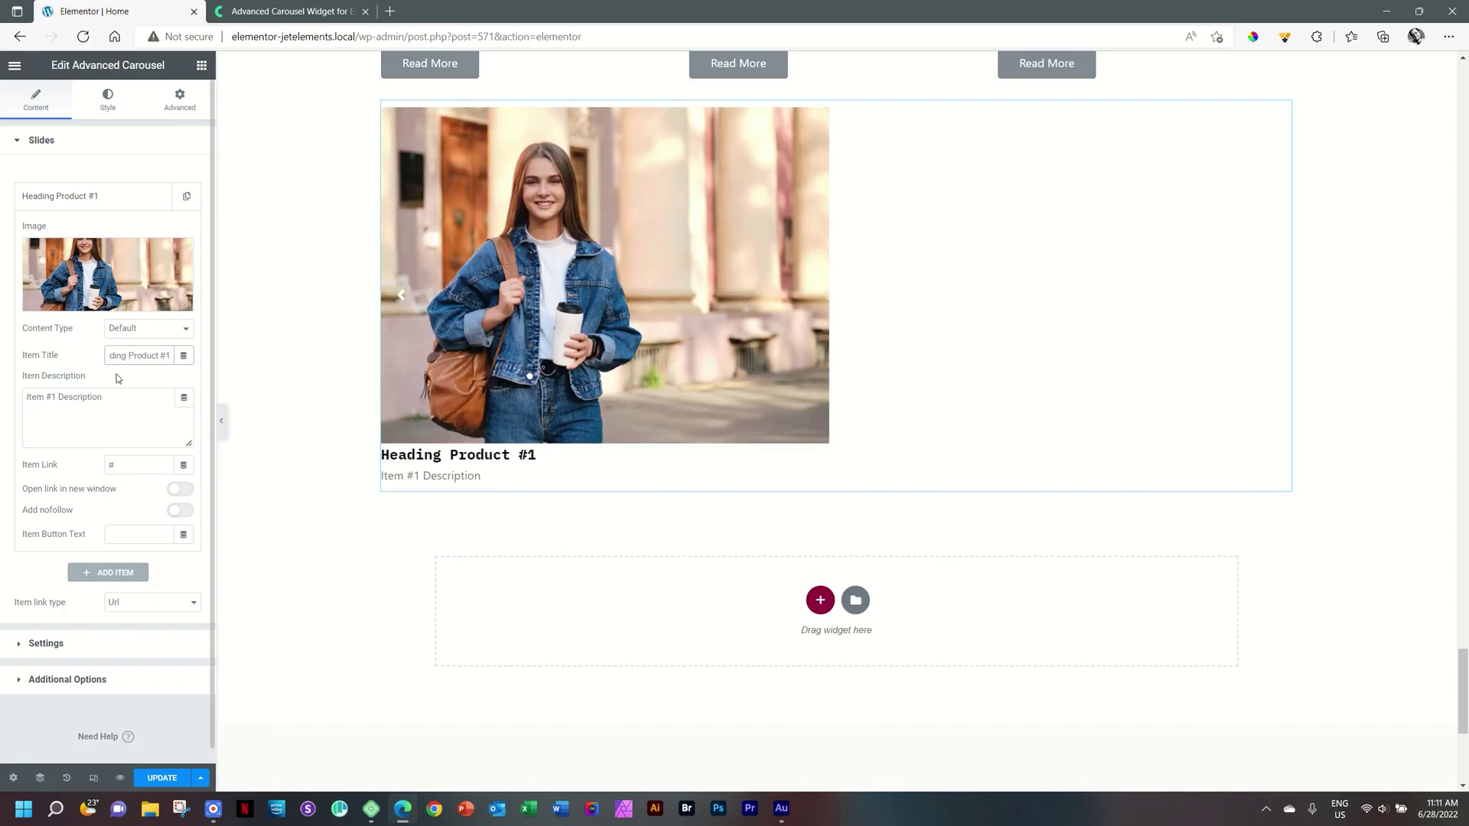
Replace the slide description with pasted lorem-ipsum text and set the button text to 'Read More'.
left_click_drag(117, 397, 28, 399)
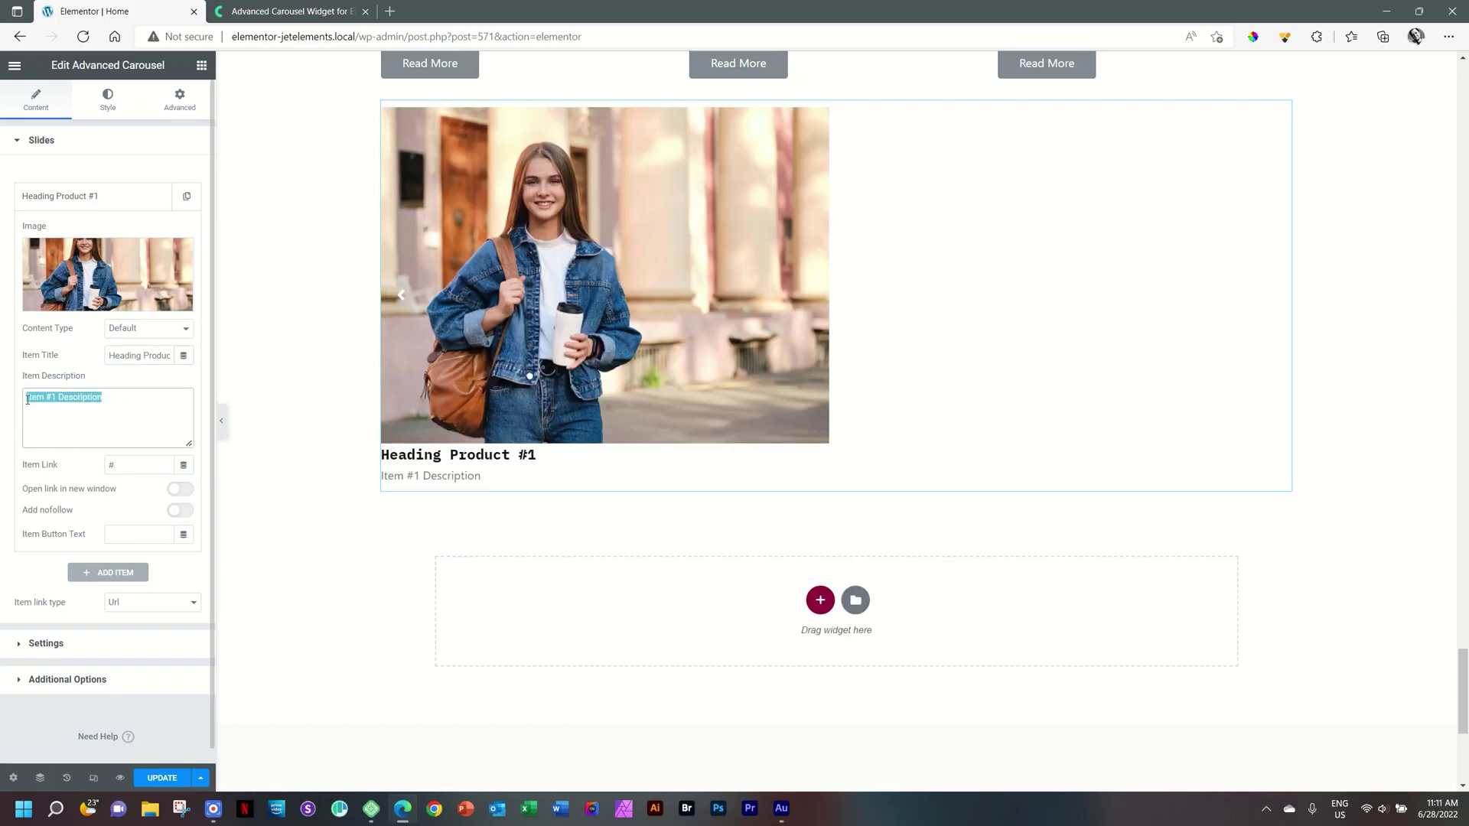
type("Duis aute irure dolor in reprehenderit in voluptate velit esse cillum dolore eu fugiat nulla pariatur.")
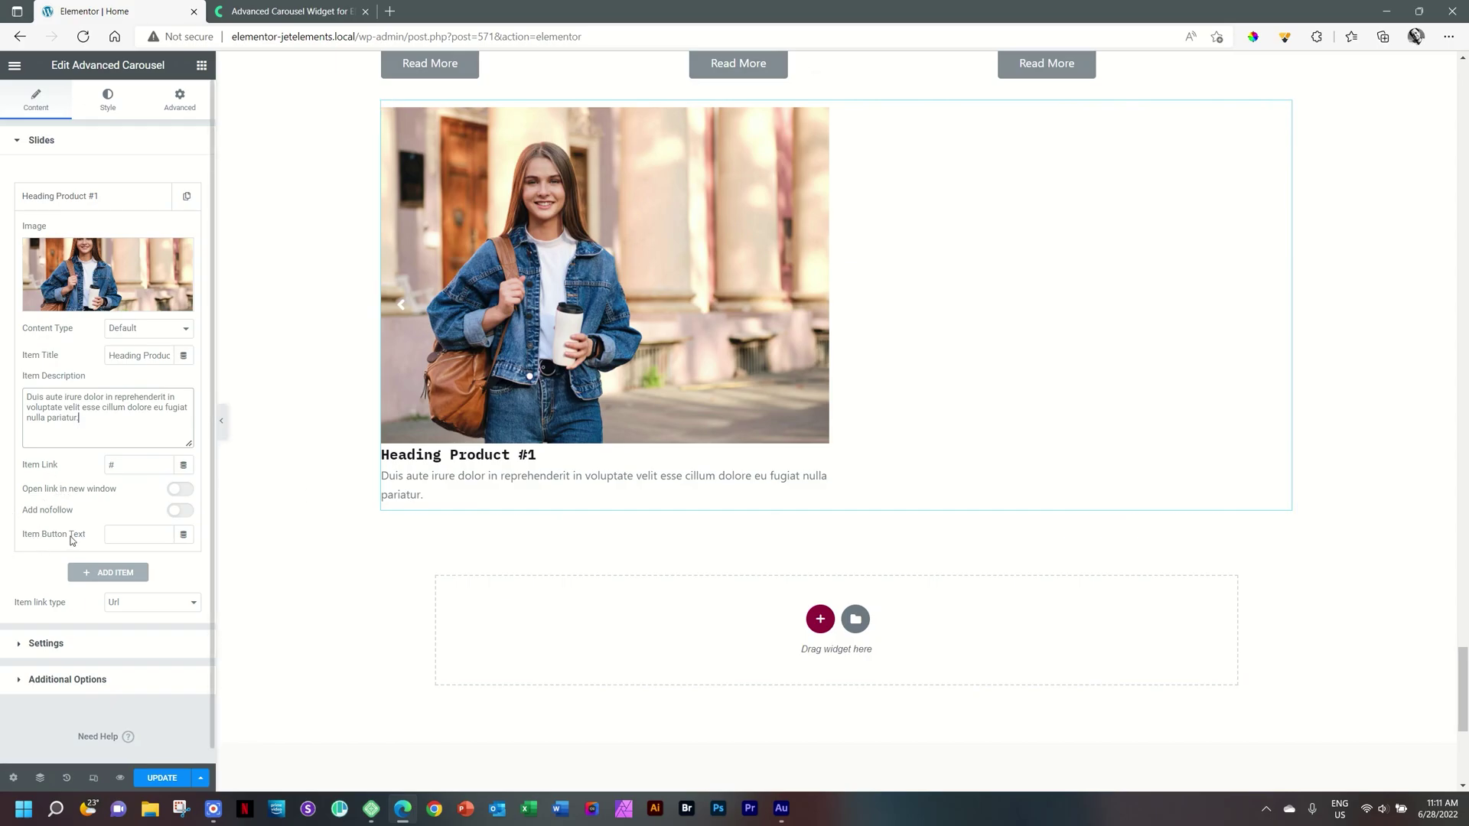
left_click(117, 532)
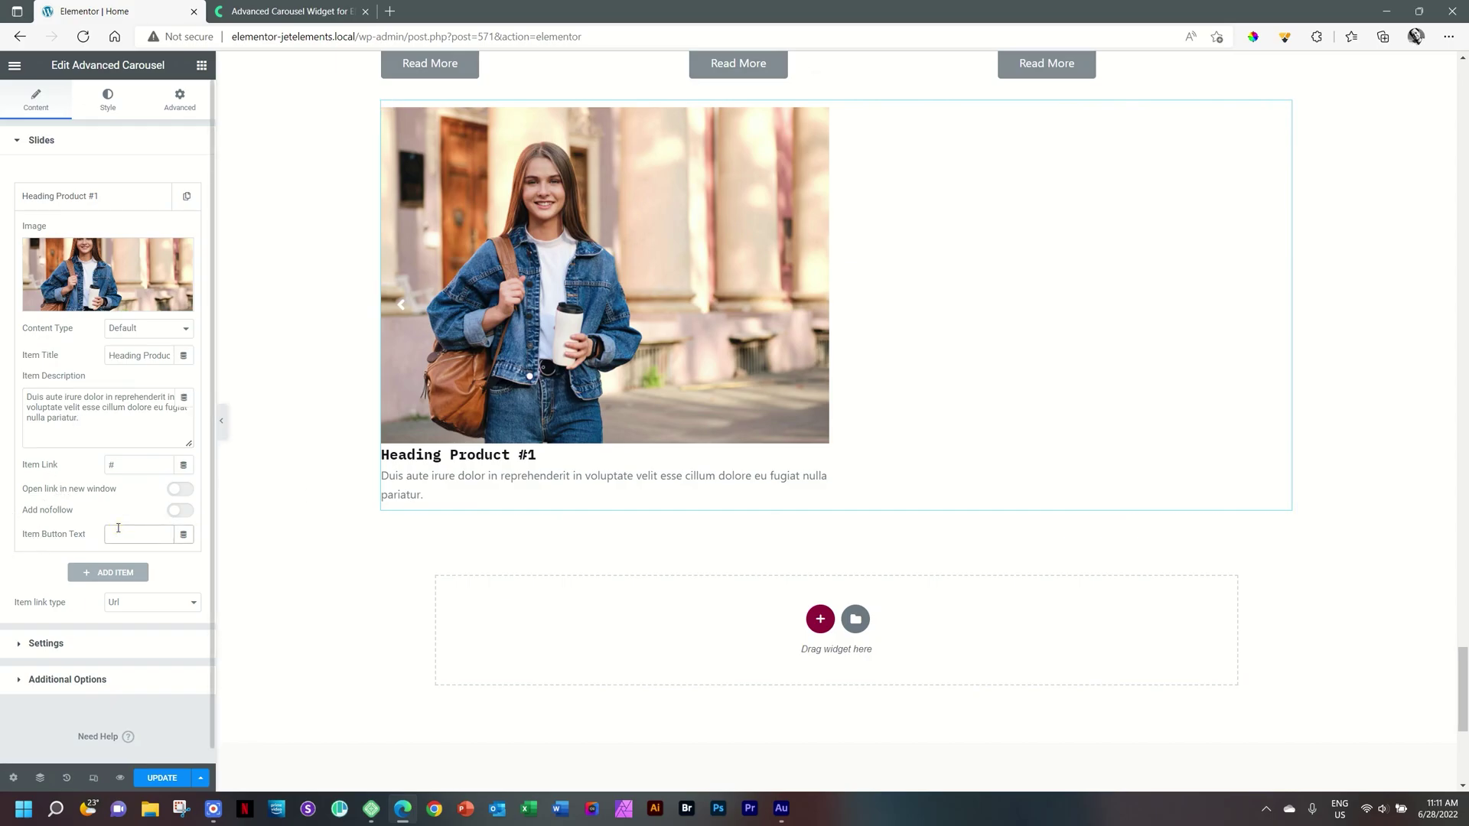
type("Read More")
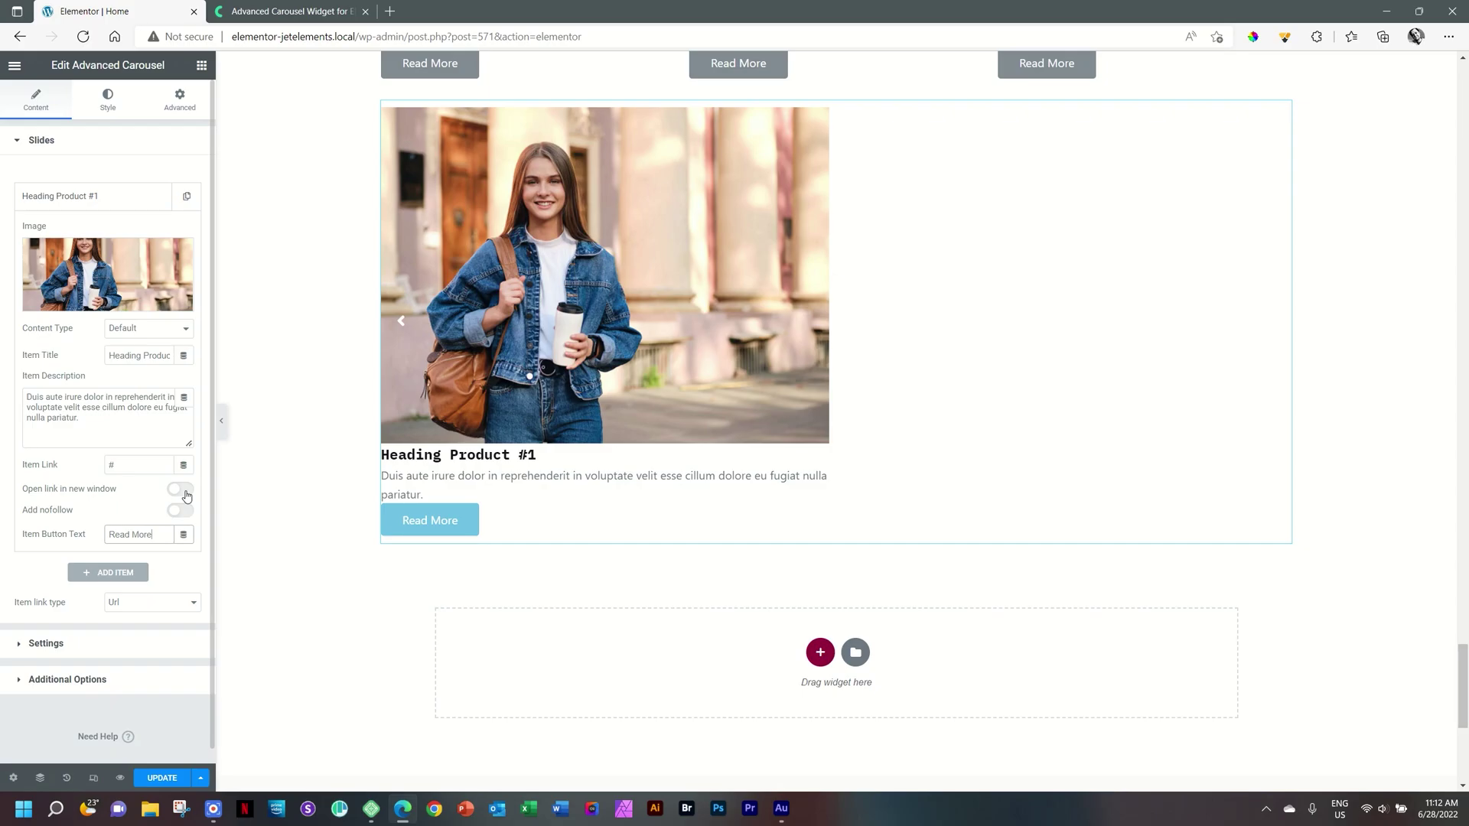
left_click(76, 201)
Duplicate the first slide, give the copy the photographer-with-camera image, and retitle it 'Heading Poduct #2'.
left_click(187, 198)
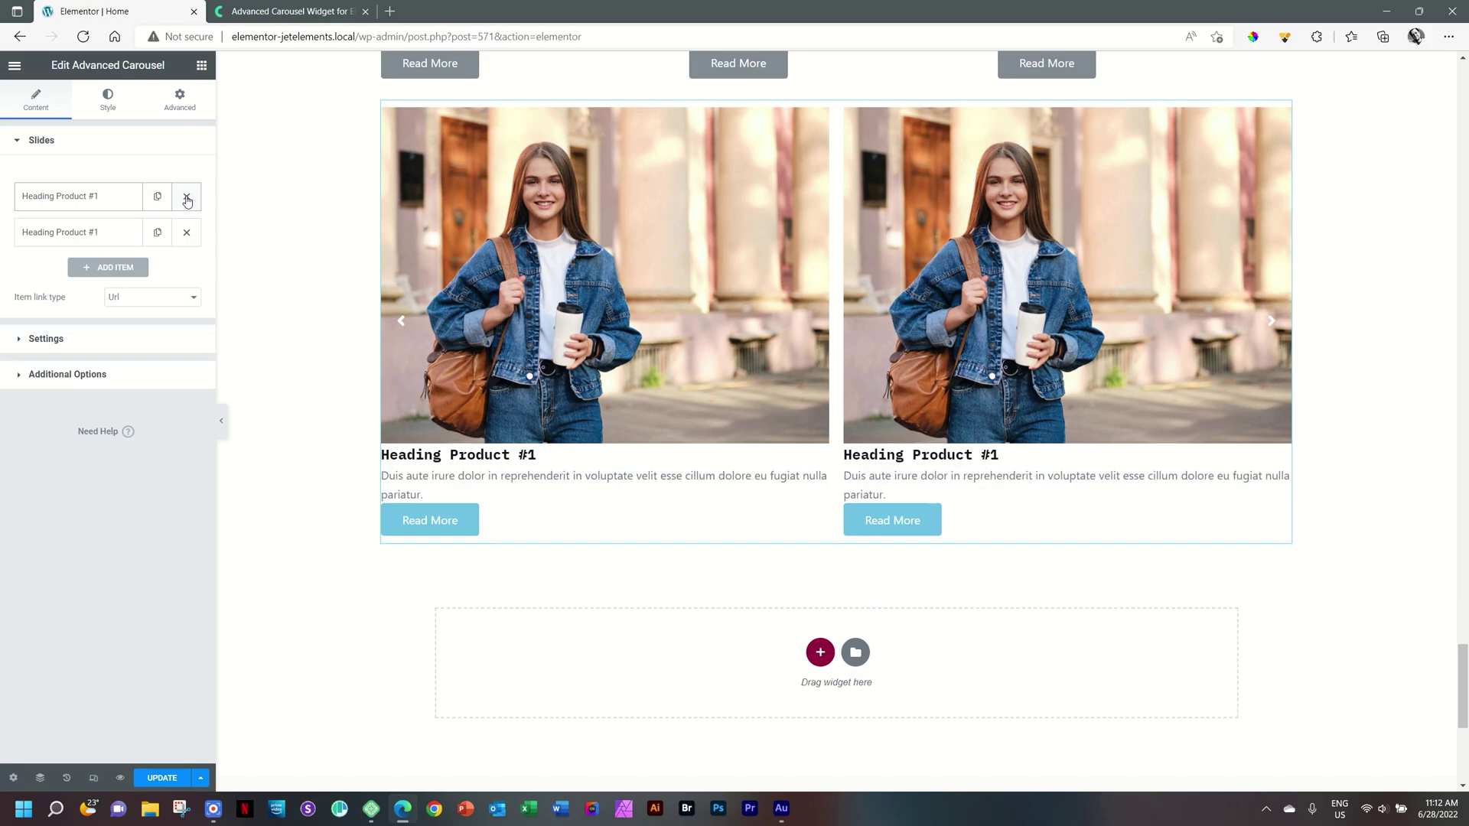
left_click(93, 238)
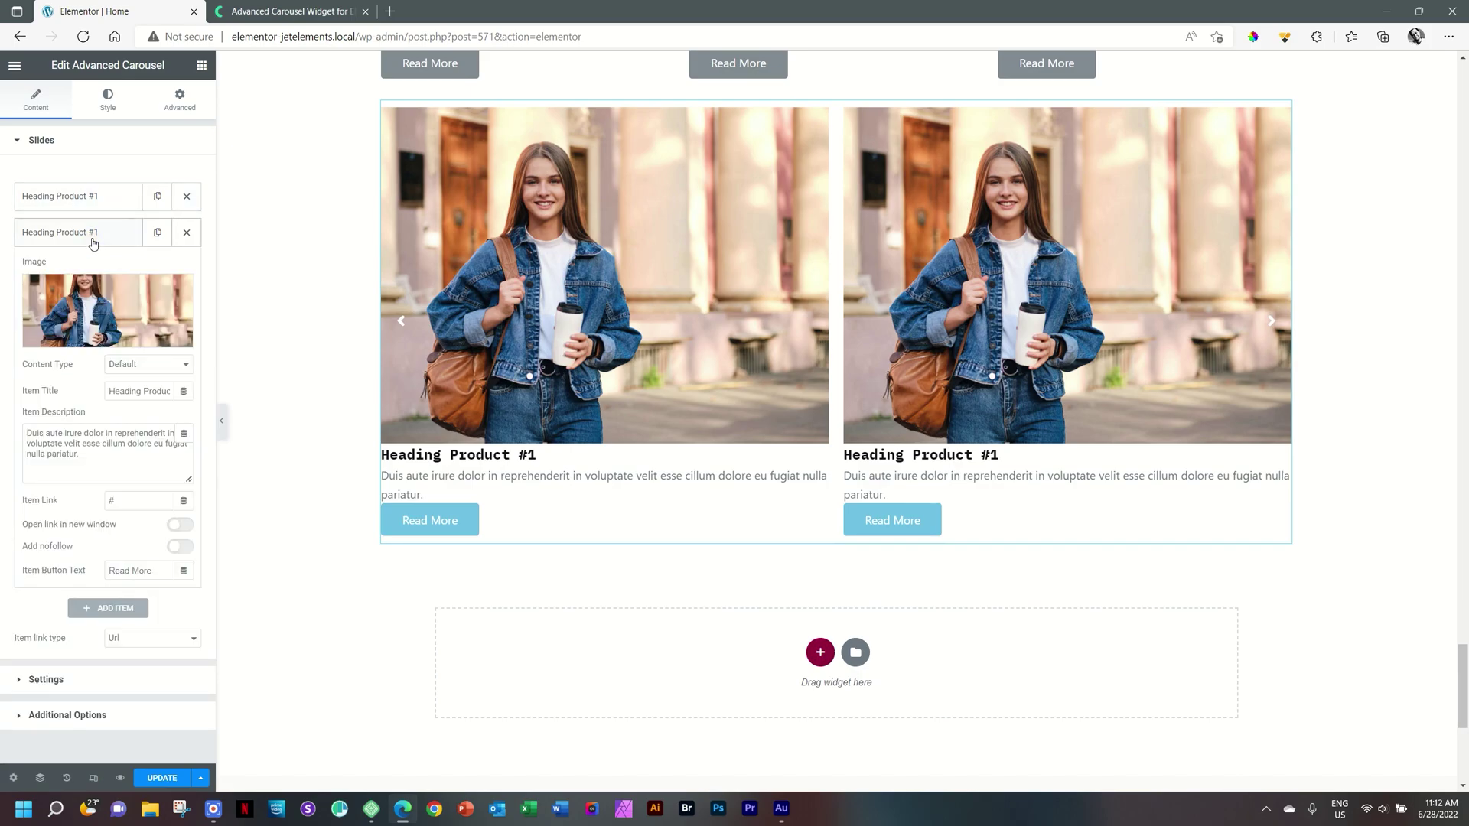
left_click(103, 306)
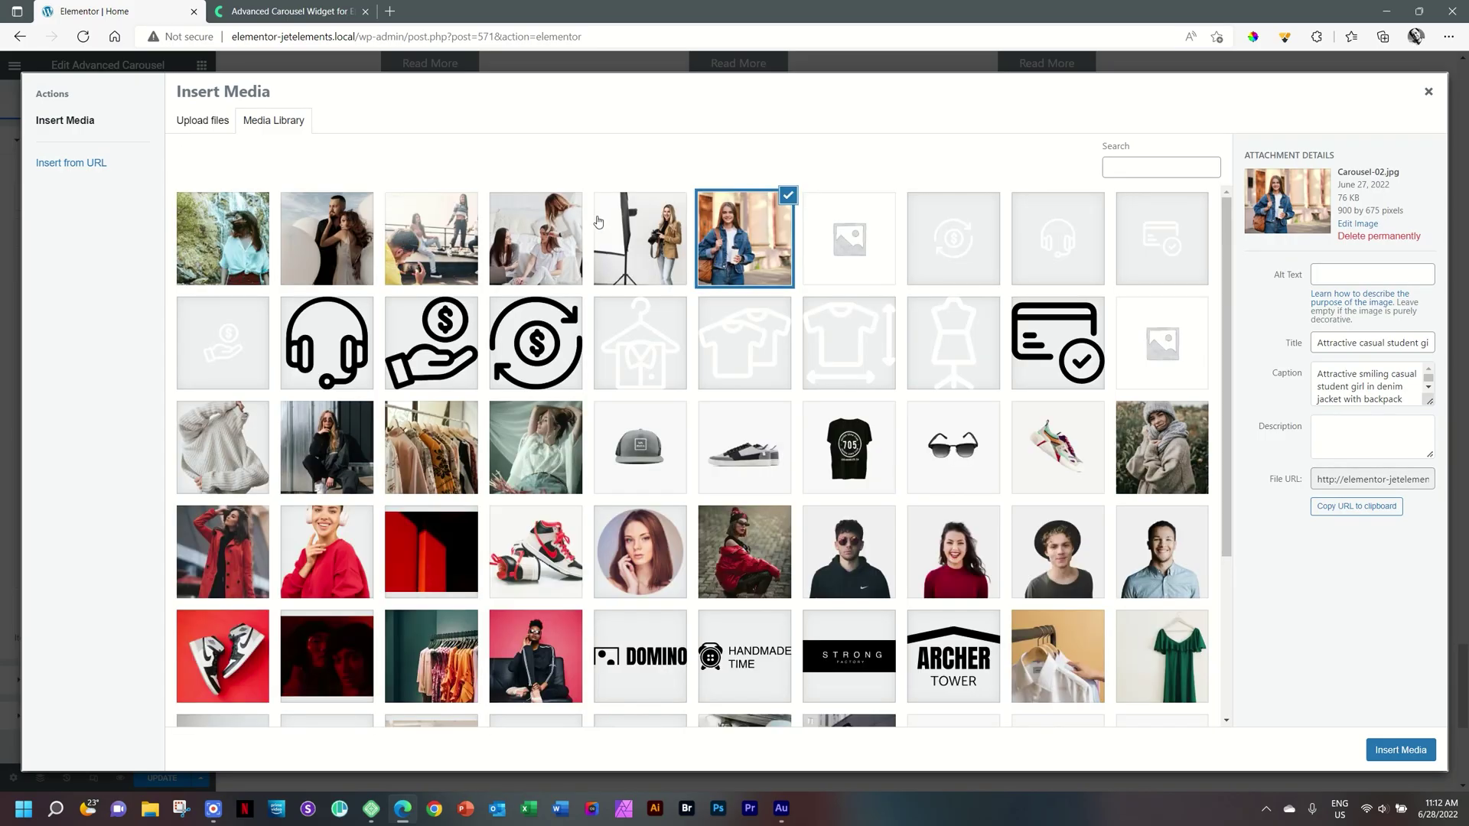
left_click(598, 222)
left_click(1400, 749)
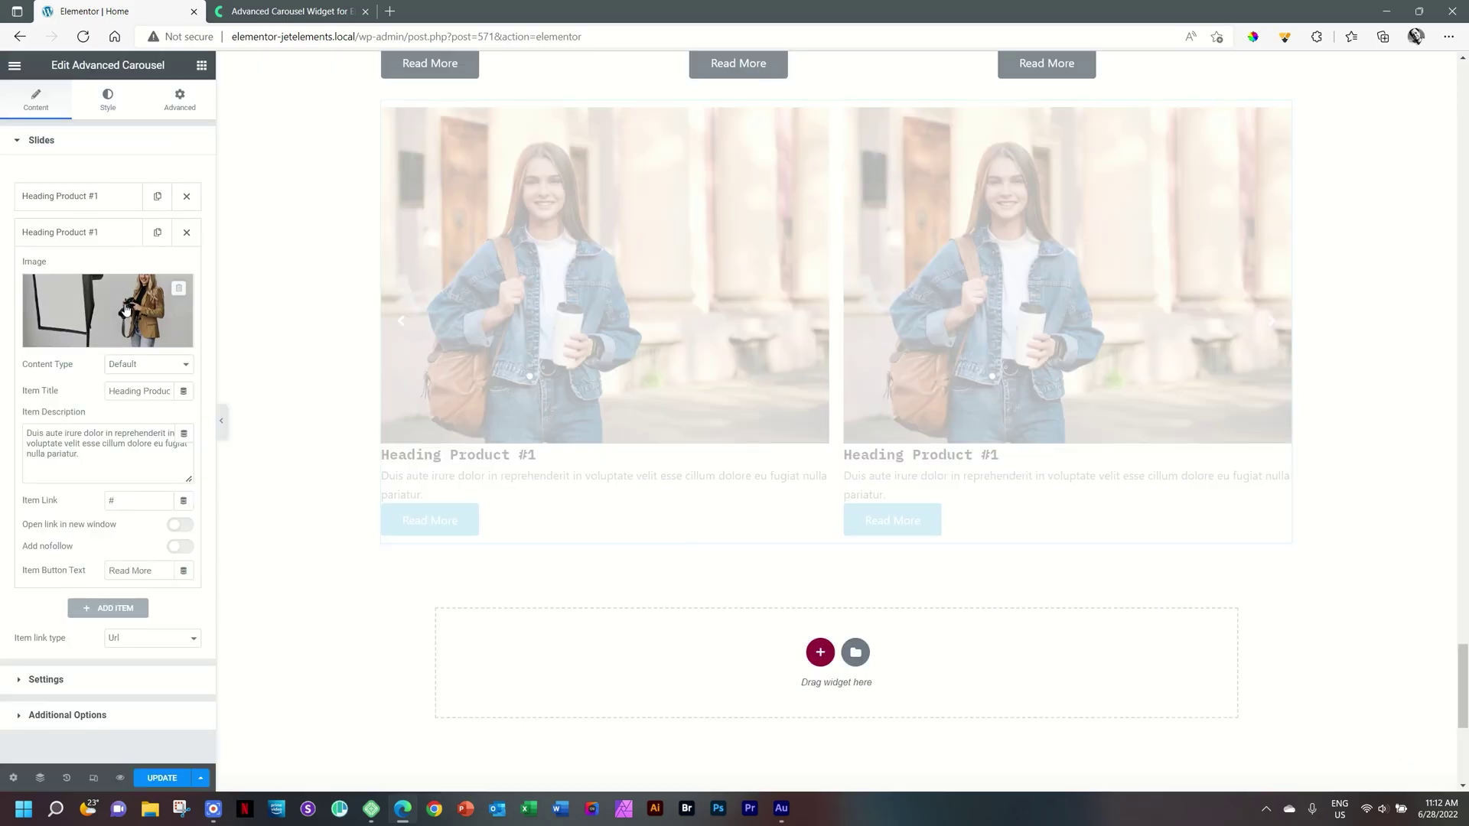
left_click(150, 390)
key("BackSpace")
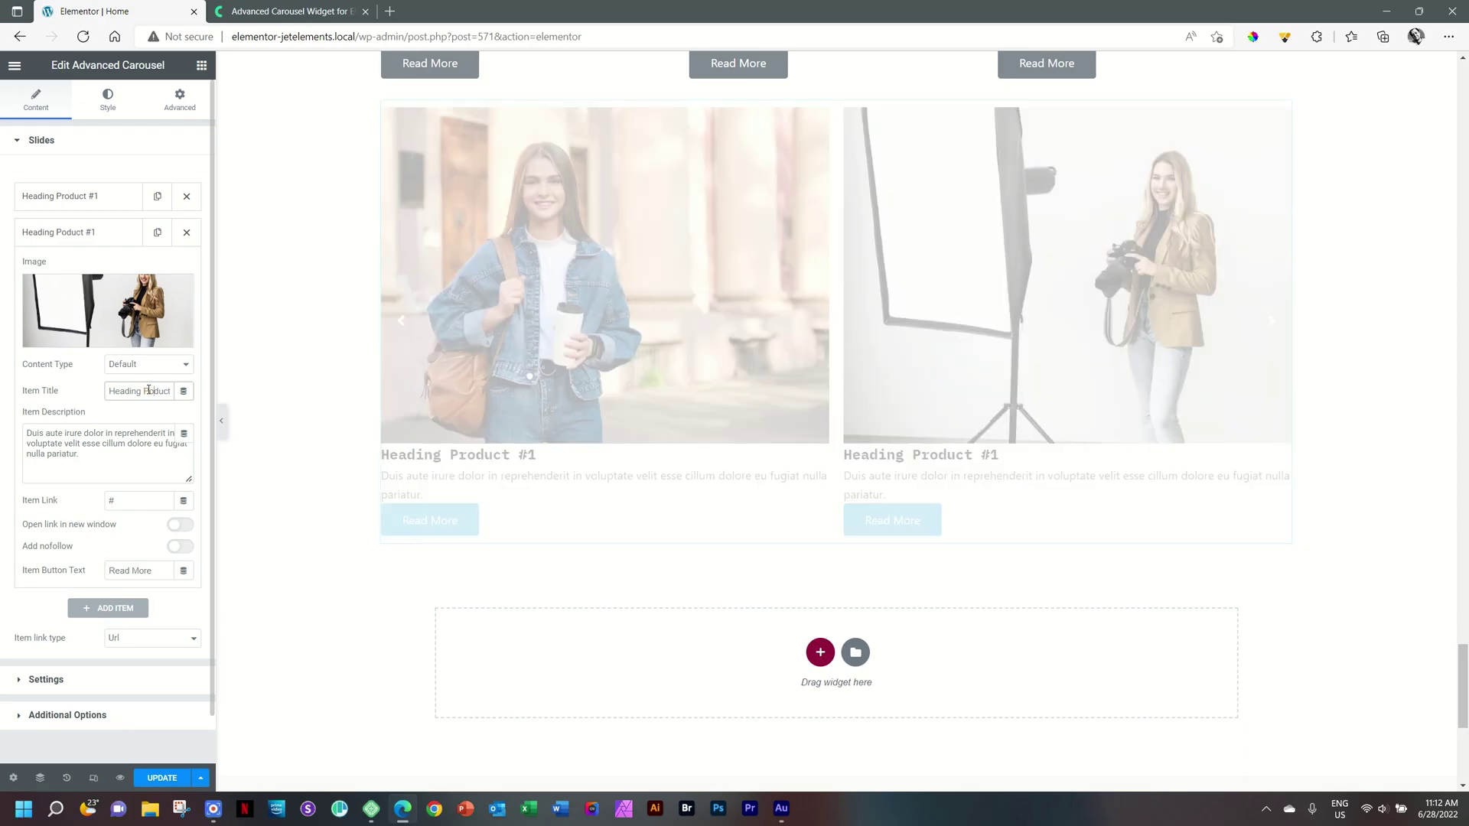
key("BackSpace")
type("2")
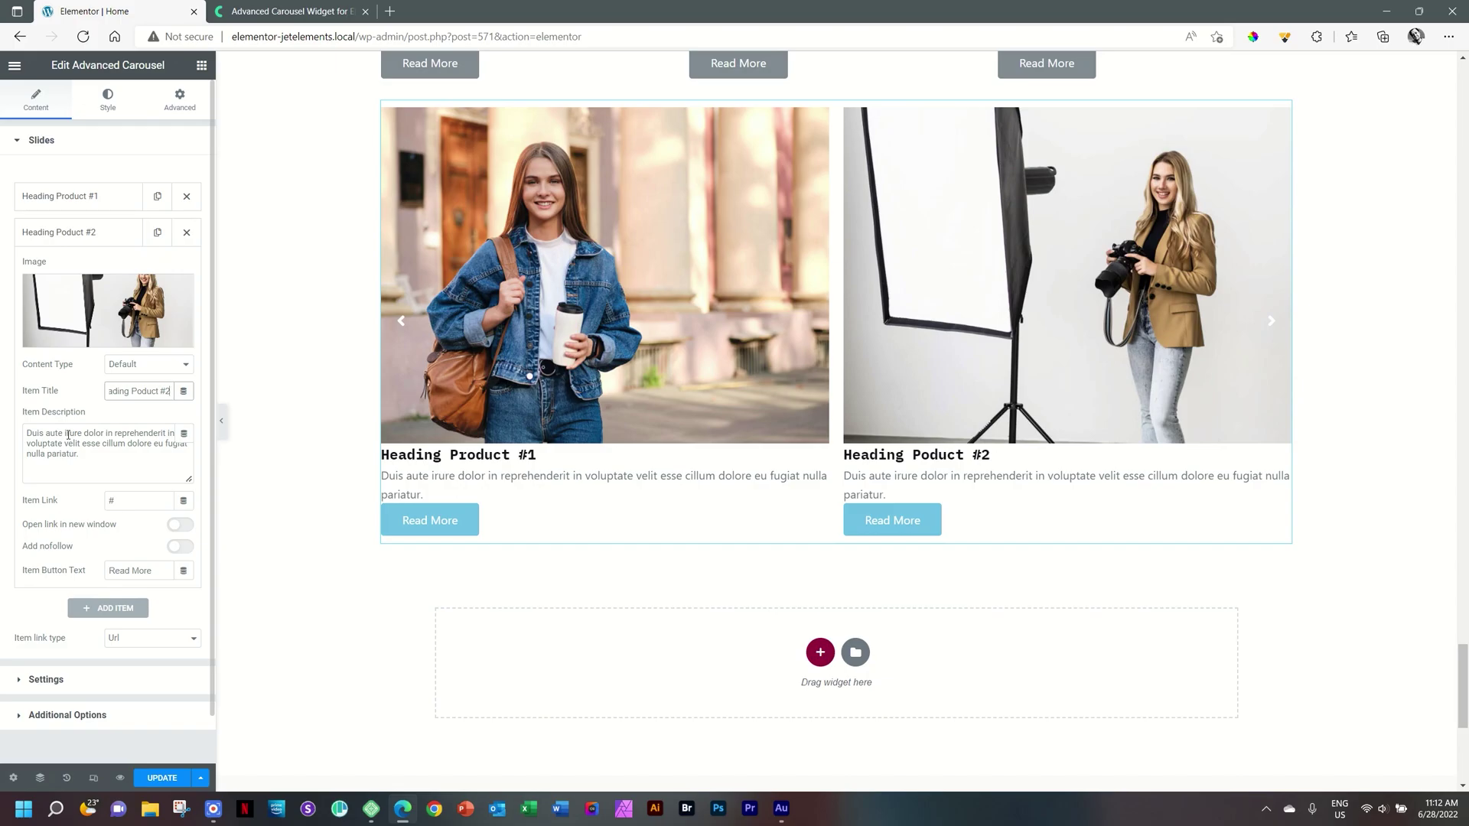
Duplicate slides up to six items, the last showing a woman by a waterfall titled 'Heading Poduct #6'.
left_click(132, 234)
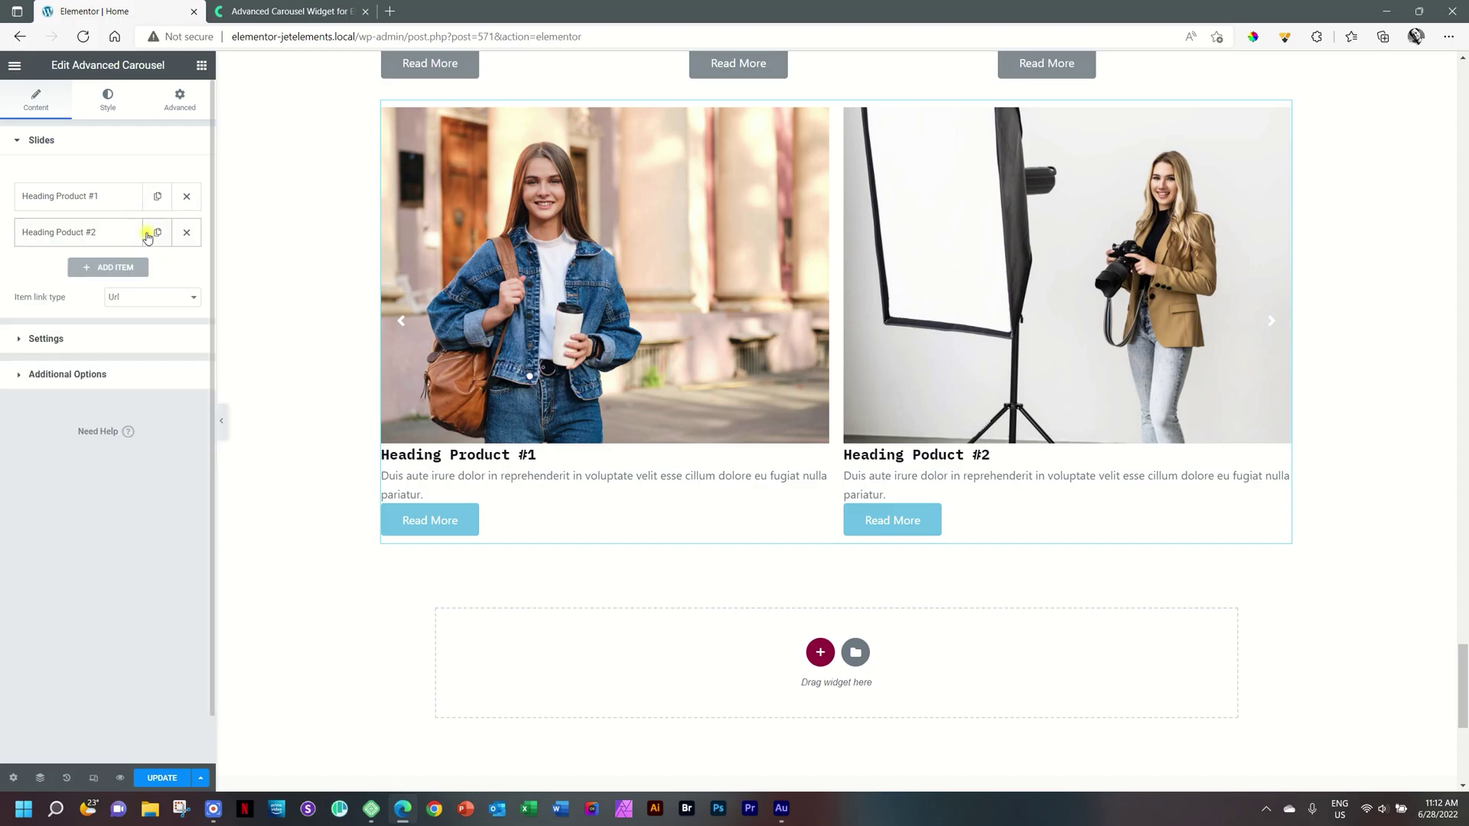
left_click(150, 236)
left_click(104, 270)
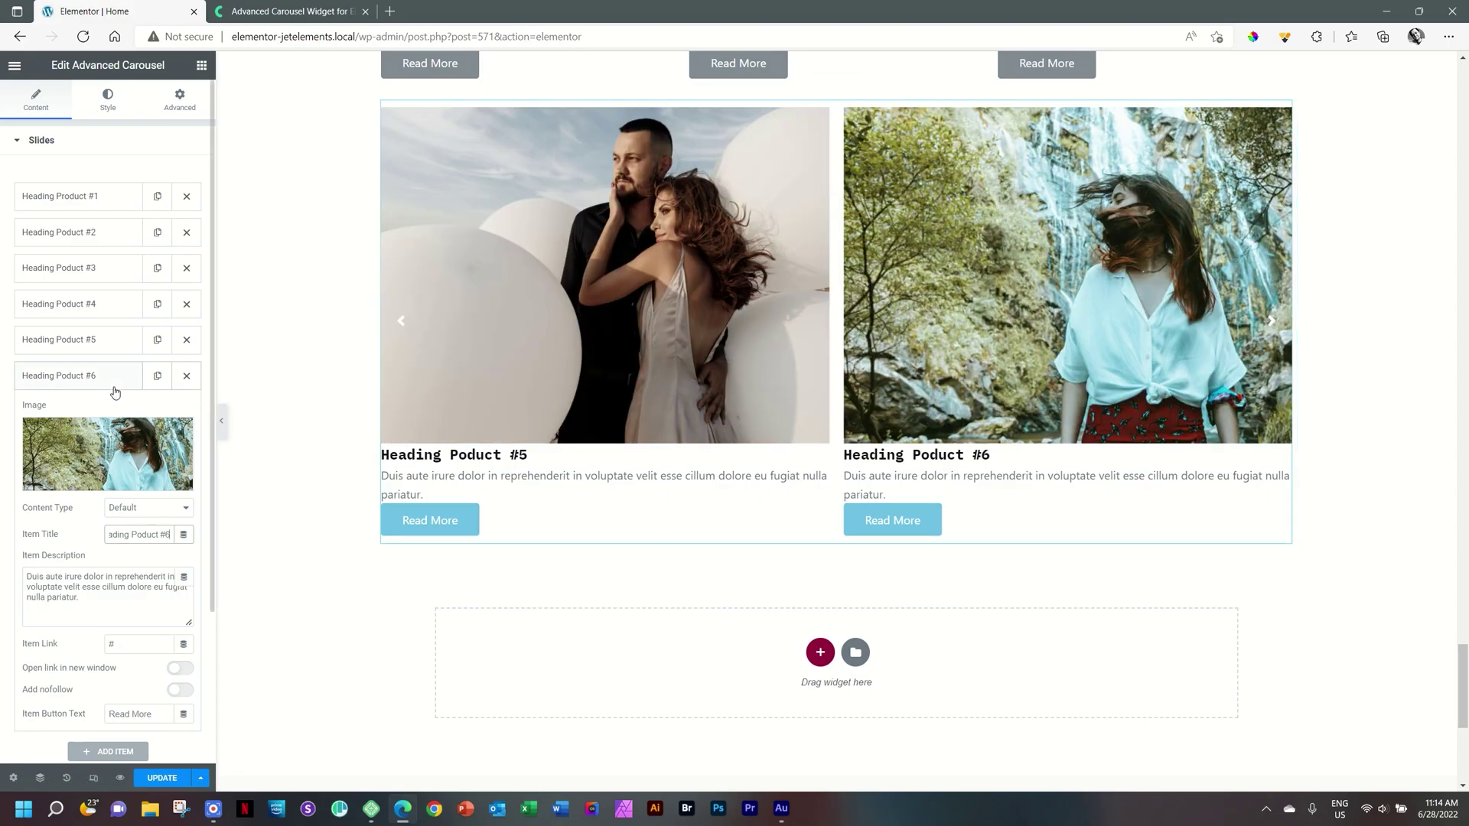
left_click(115, 379)
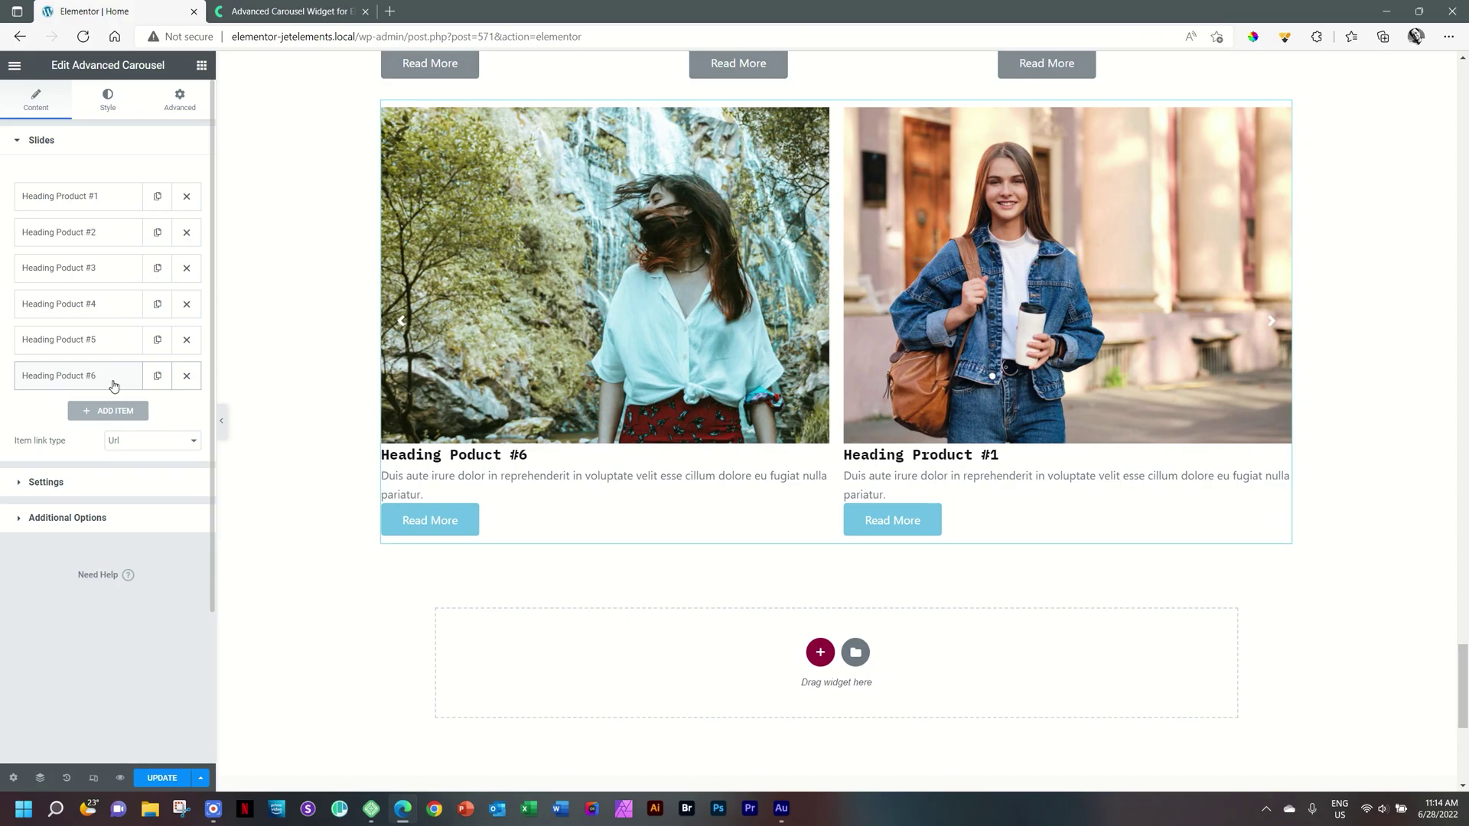
In the carousel Settings, set Items Layout to Banners.
left_click(58, 137)
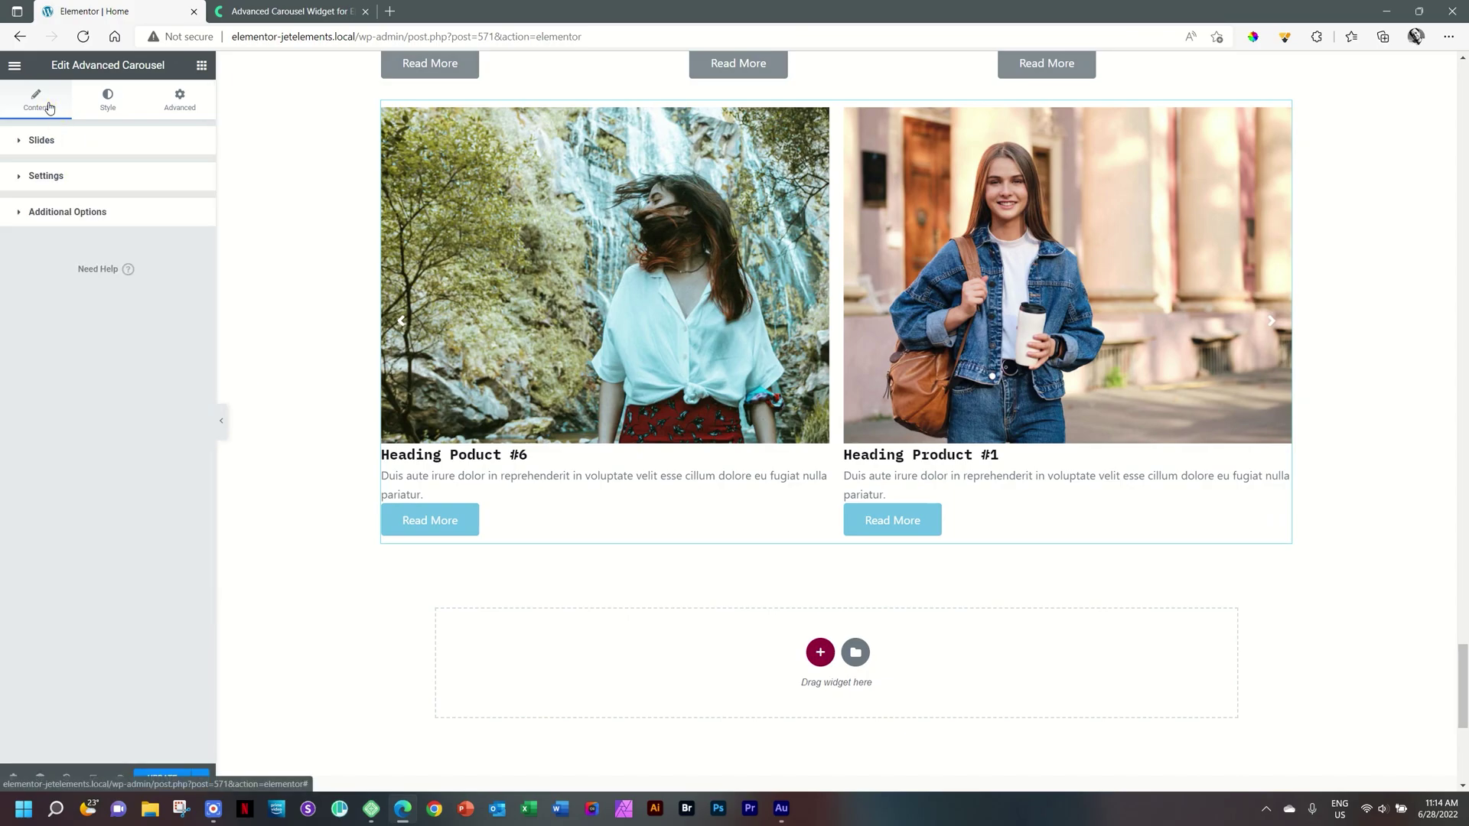
left_click(55, 178)
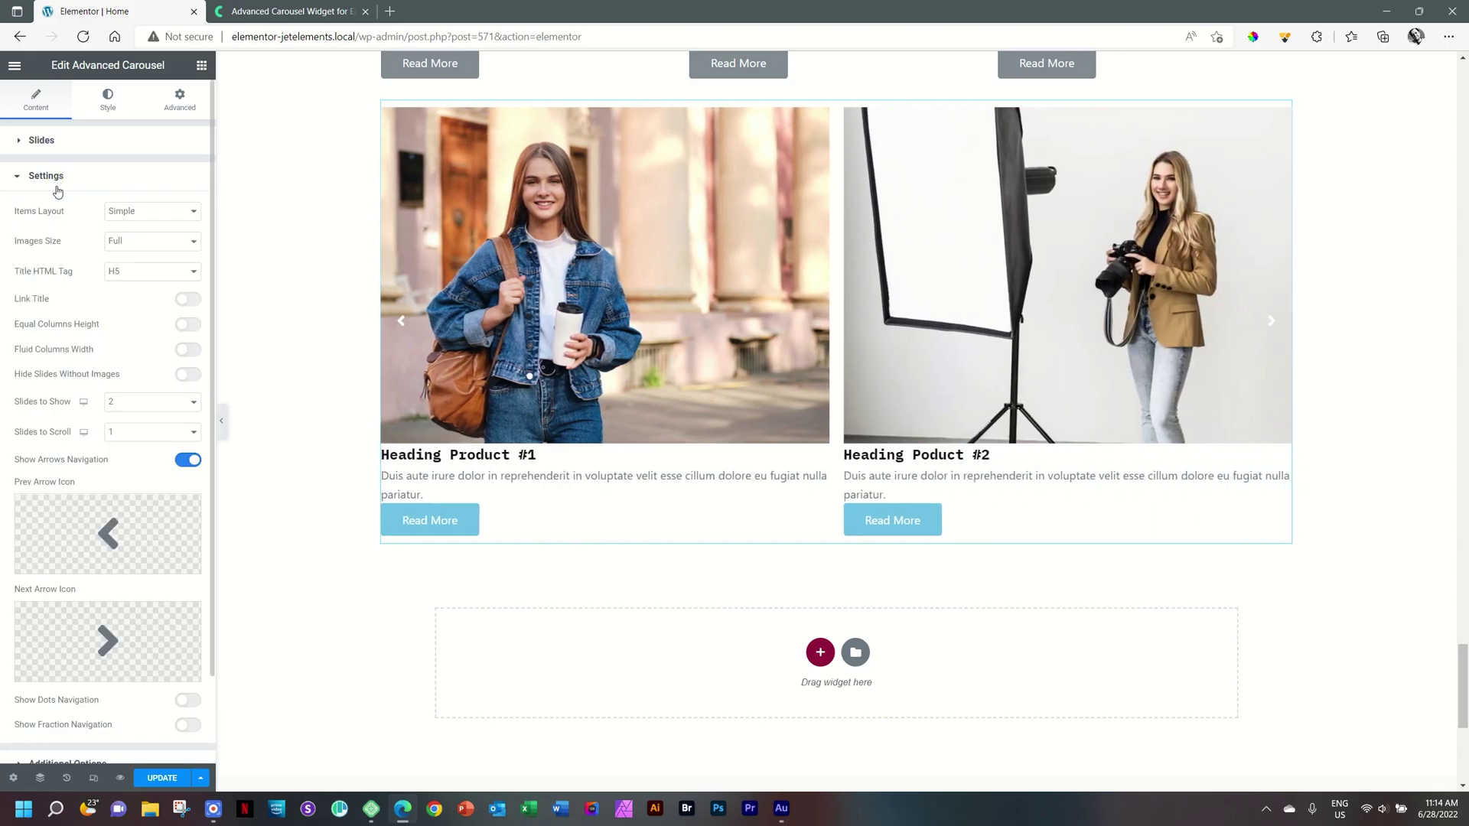
left_click(119, 213)
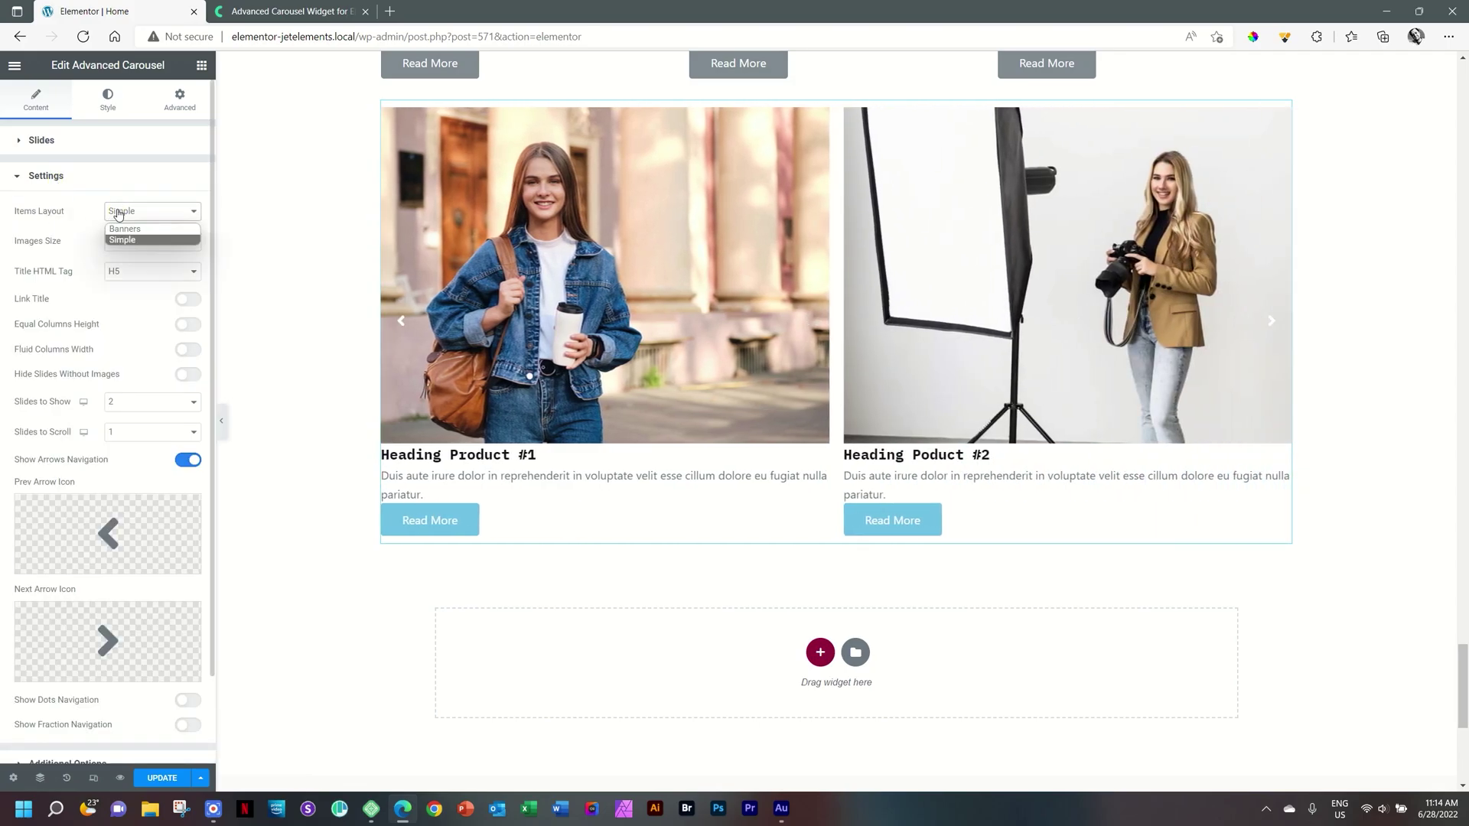
left_click(123, 229)
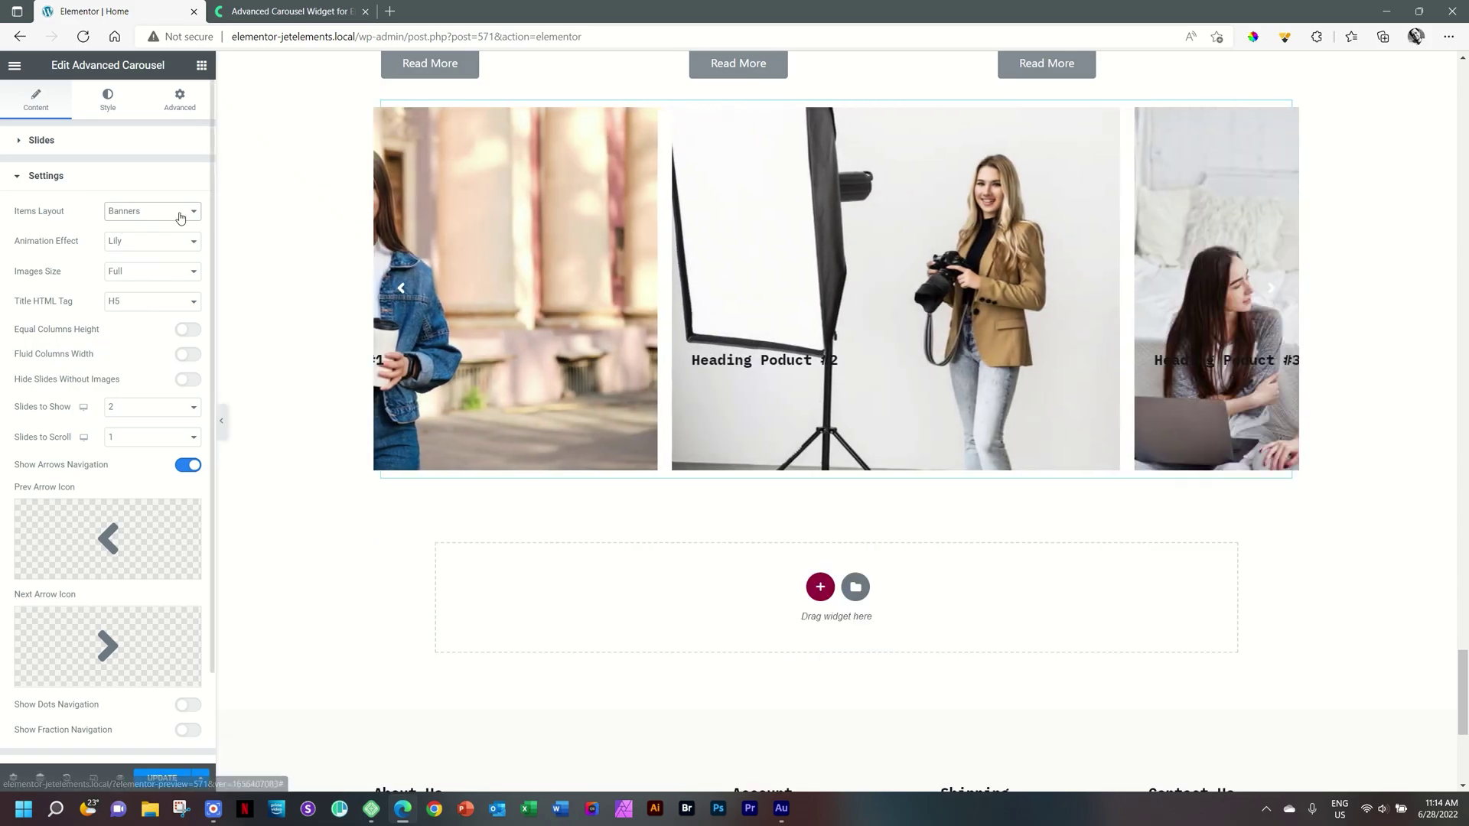
left_click(179, 214)
left_click(179, 212)
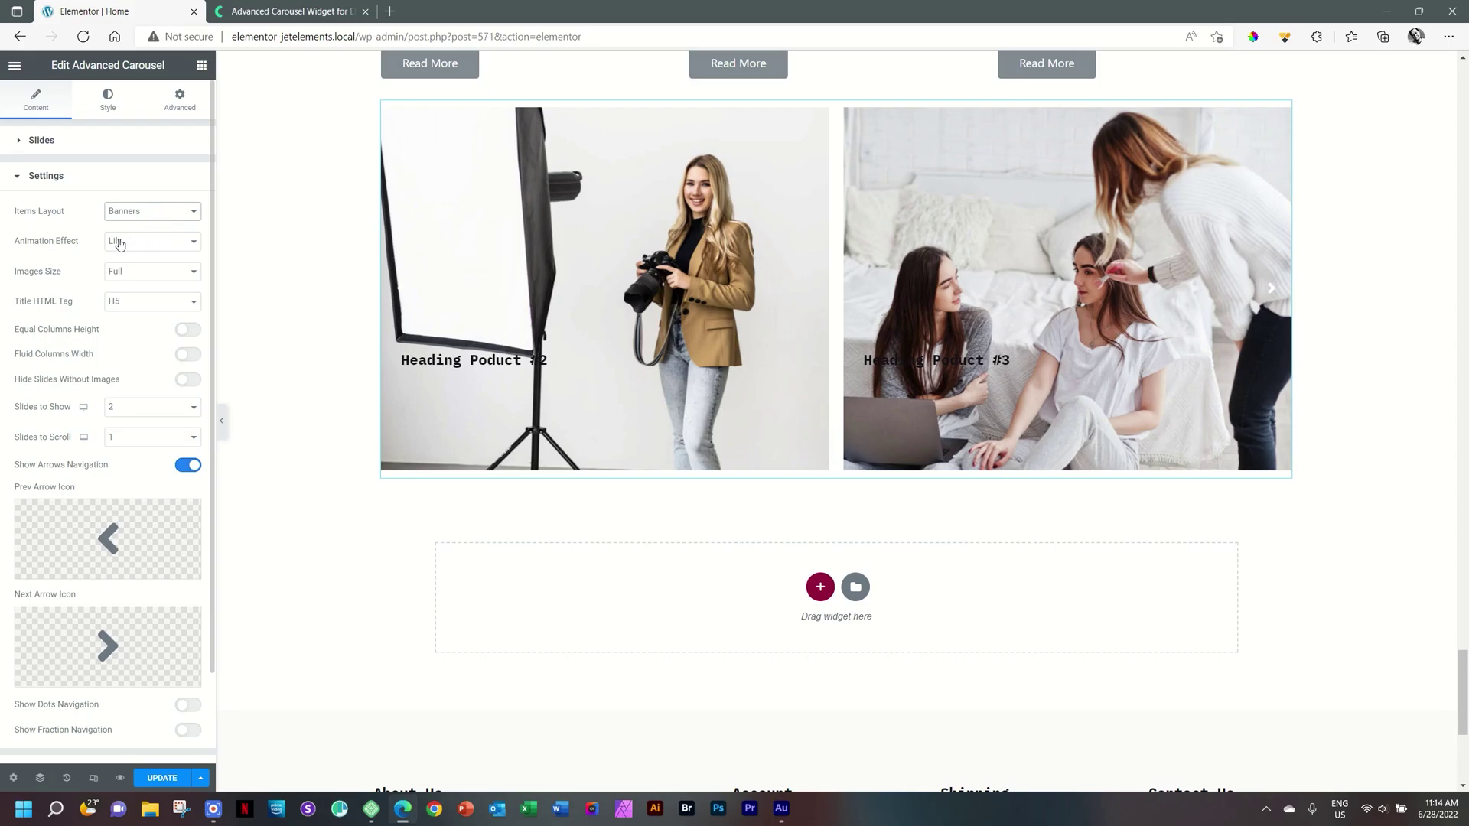
Try the Layla animation effect, then settle on Marley.
left_click(119, 243)
left_click(130, 282)
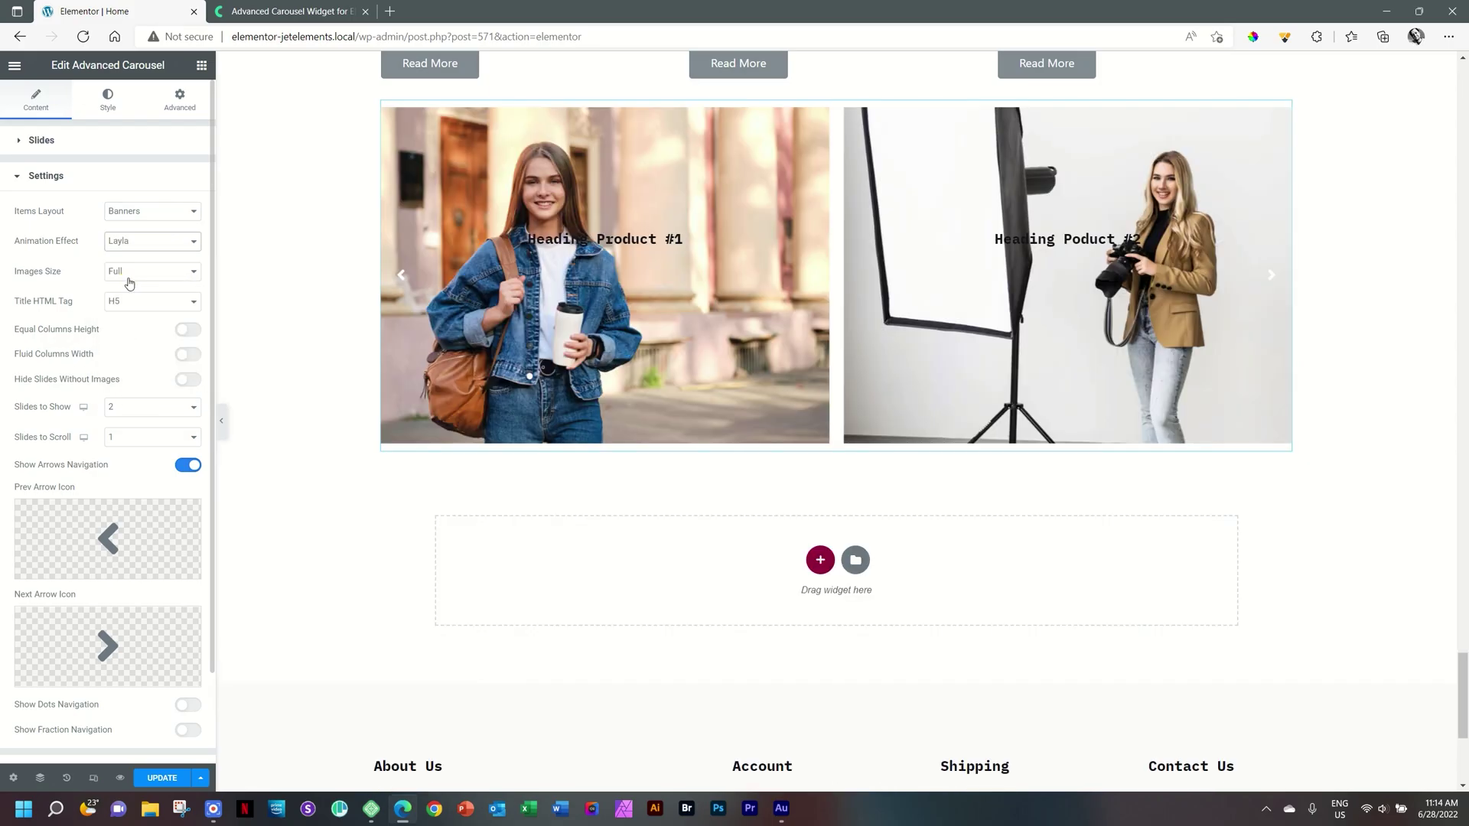
mouse_move(683, 304)
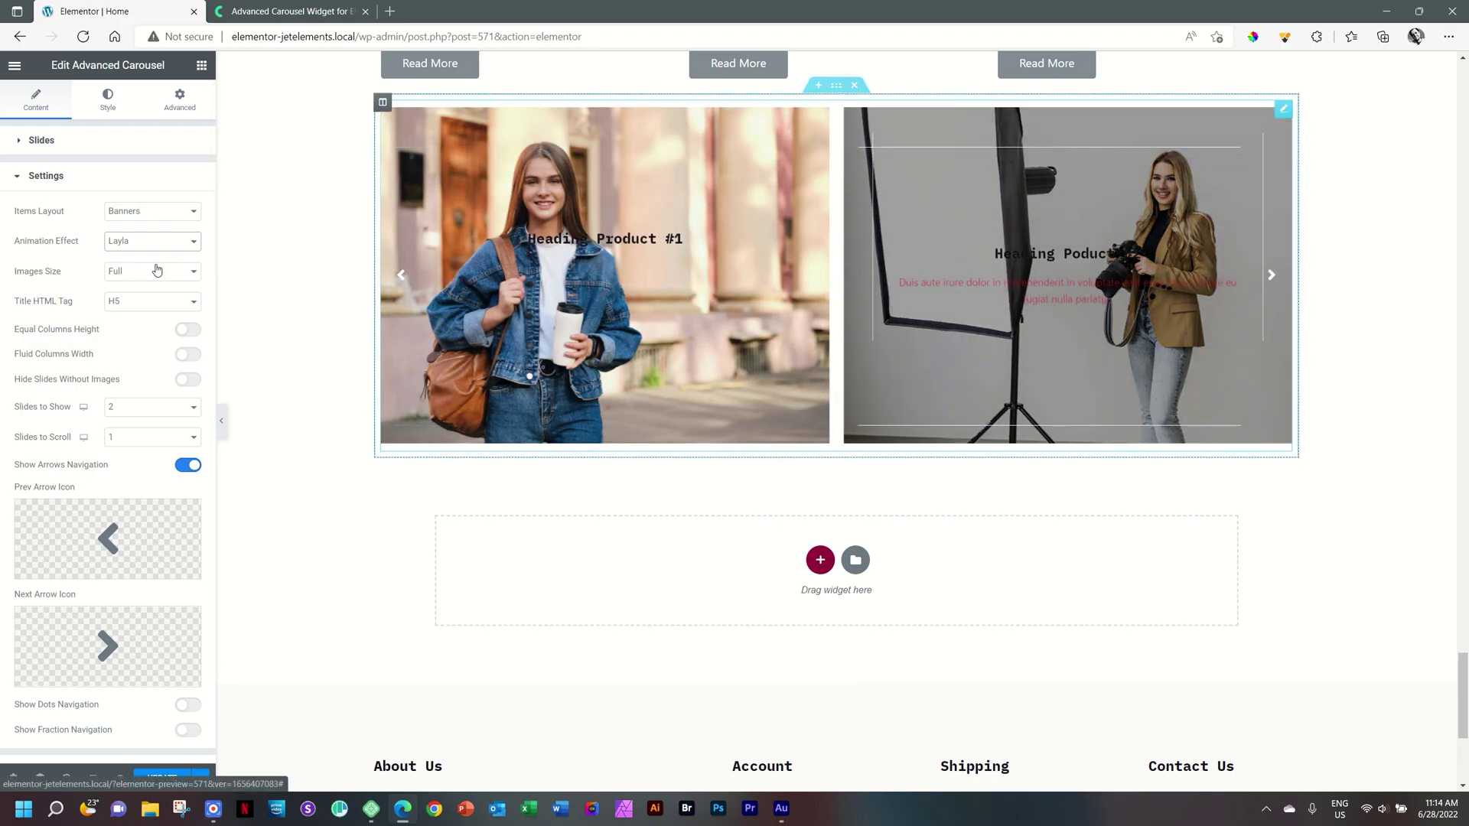
left_click(145, 244)
left_click(134, 303)
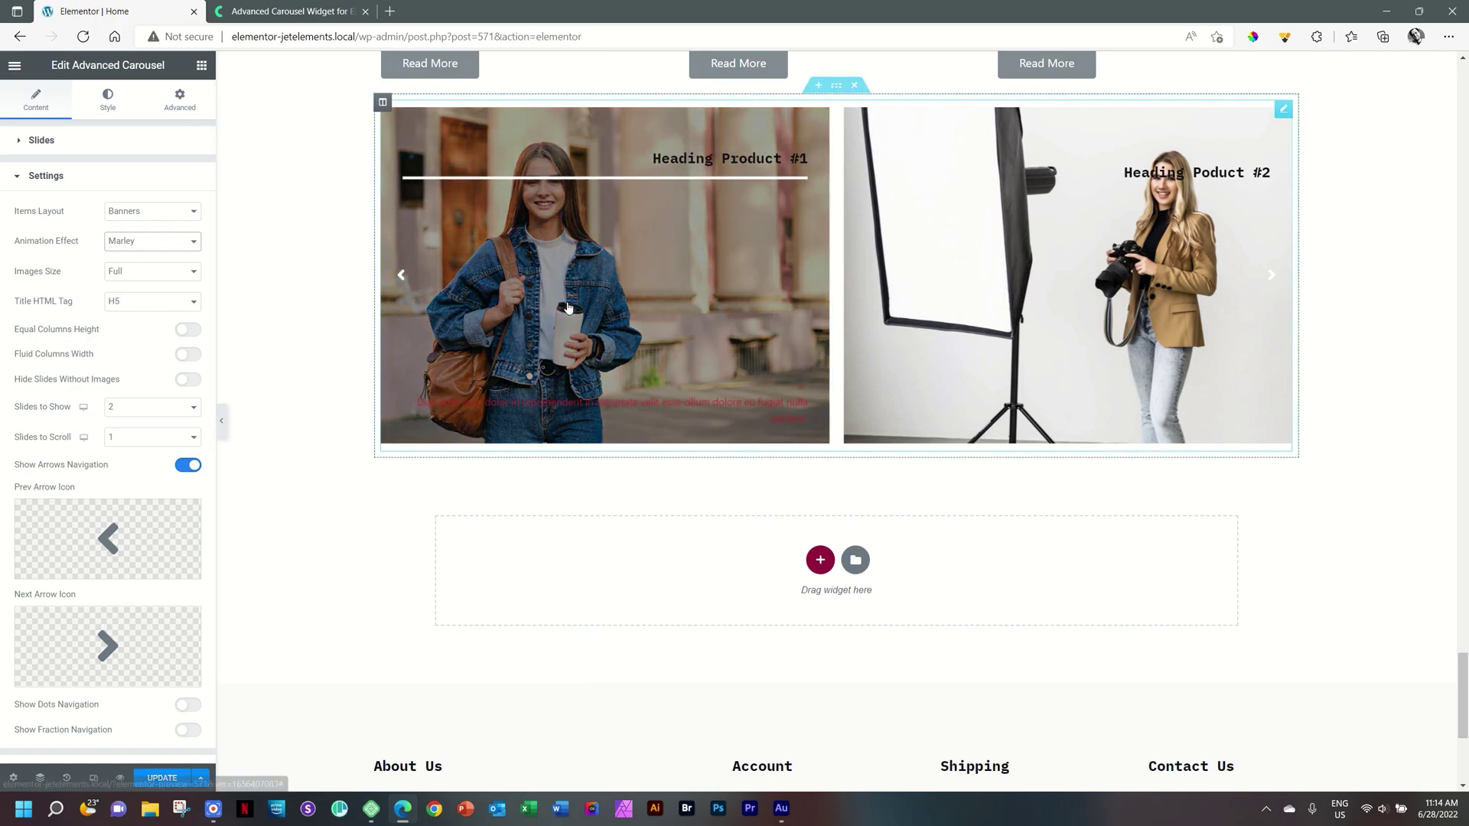
mouse_move(1026, 306)
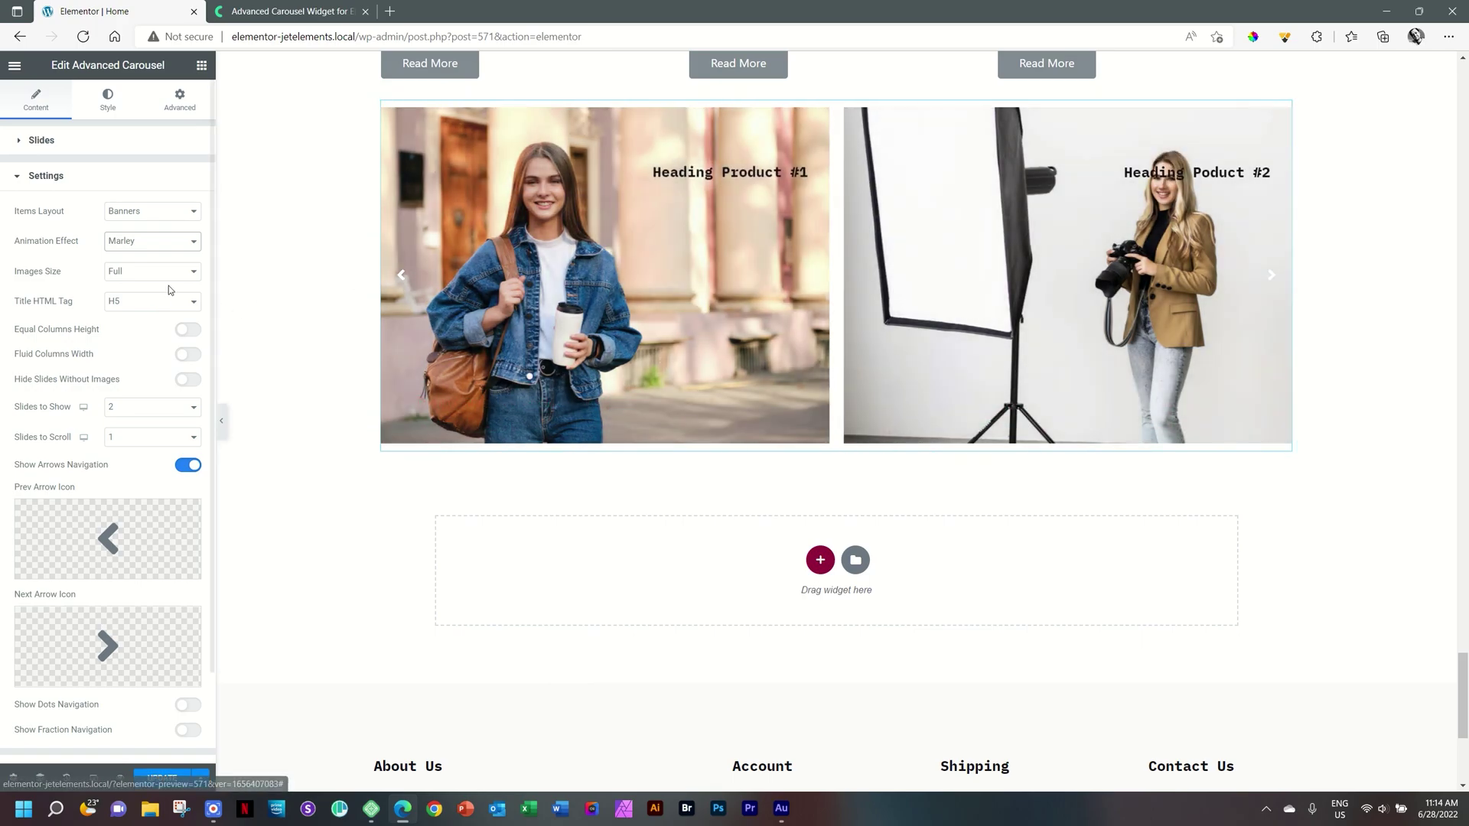
Set Items Layout back to Simple and keep Images Size at Full.
left_click(156, 218)
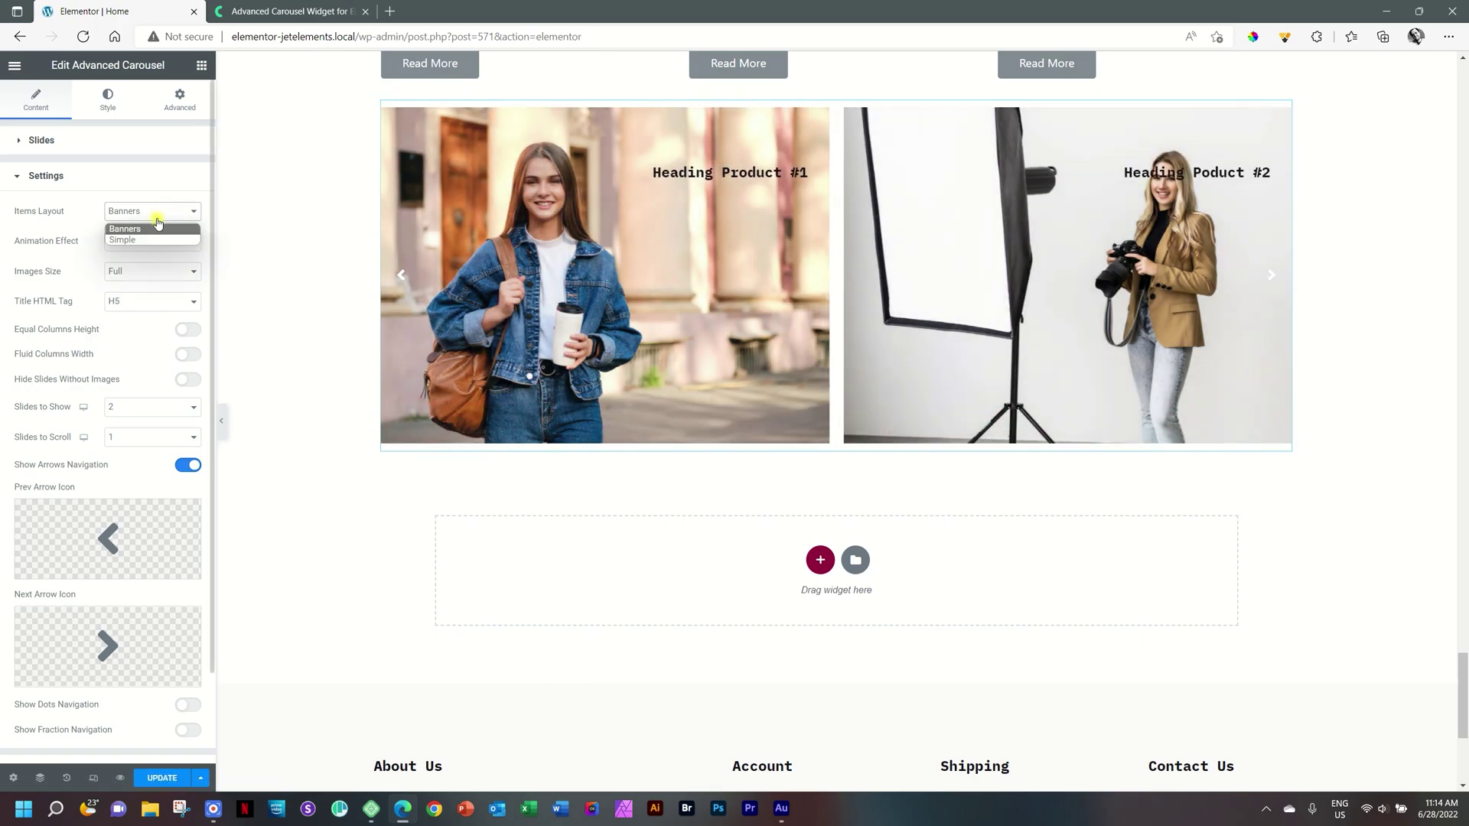
left_click(145, 237)
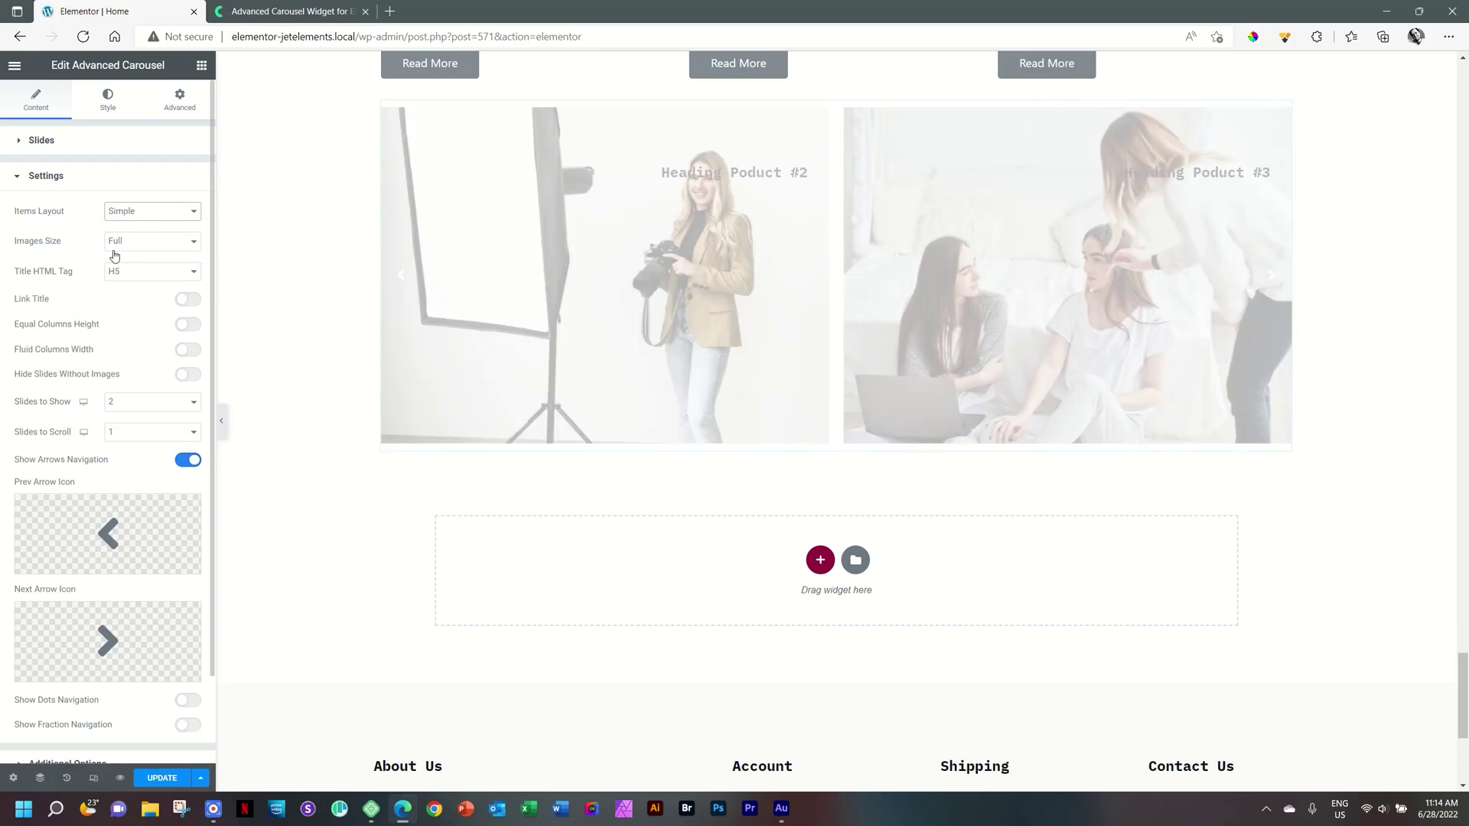
left_click(126, 245)
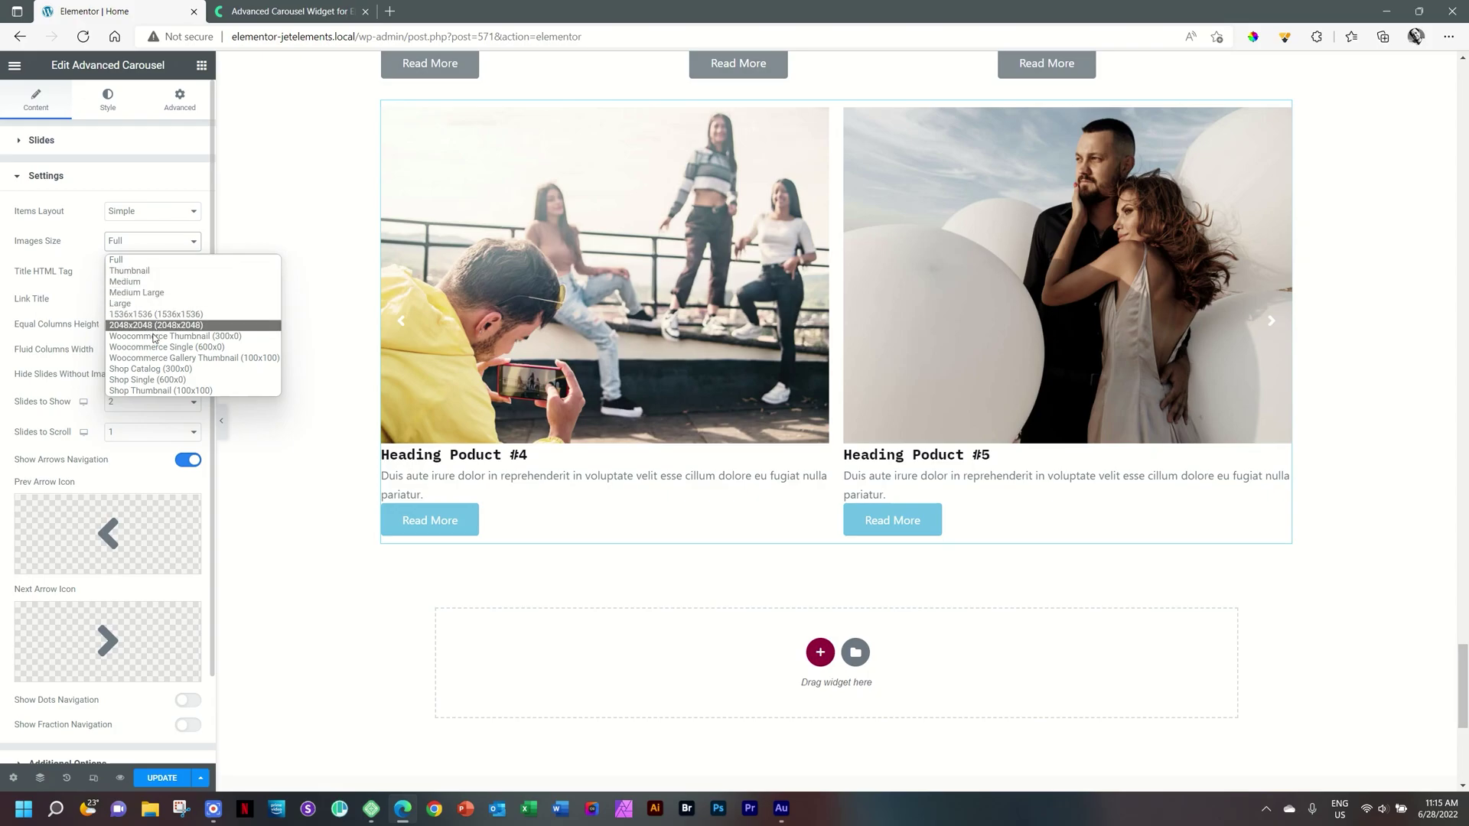
left_click(159, 247)
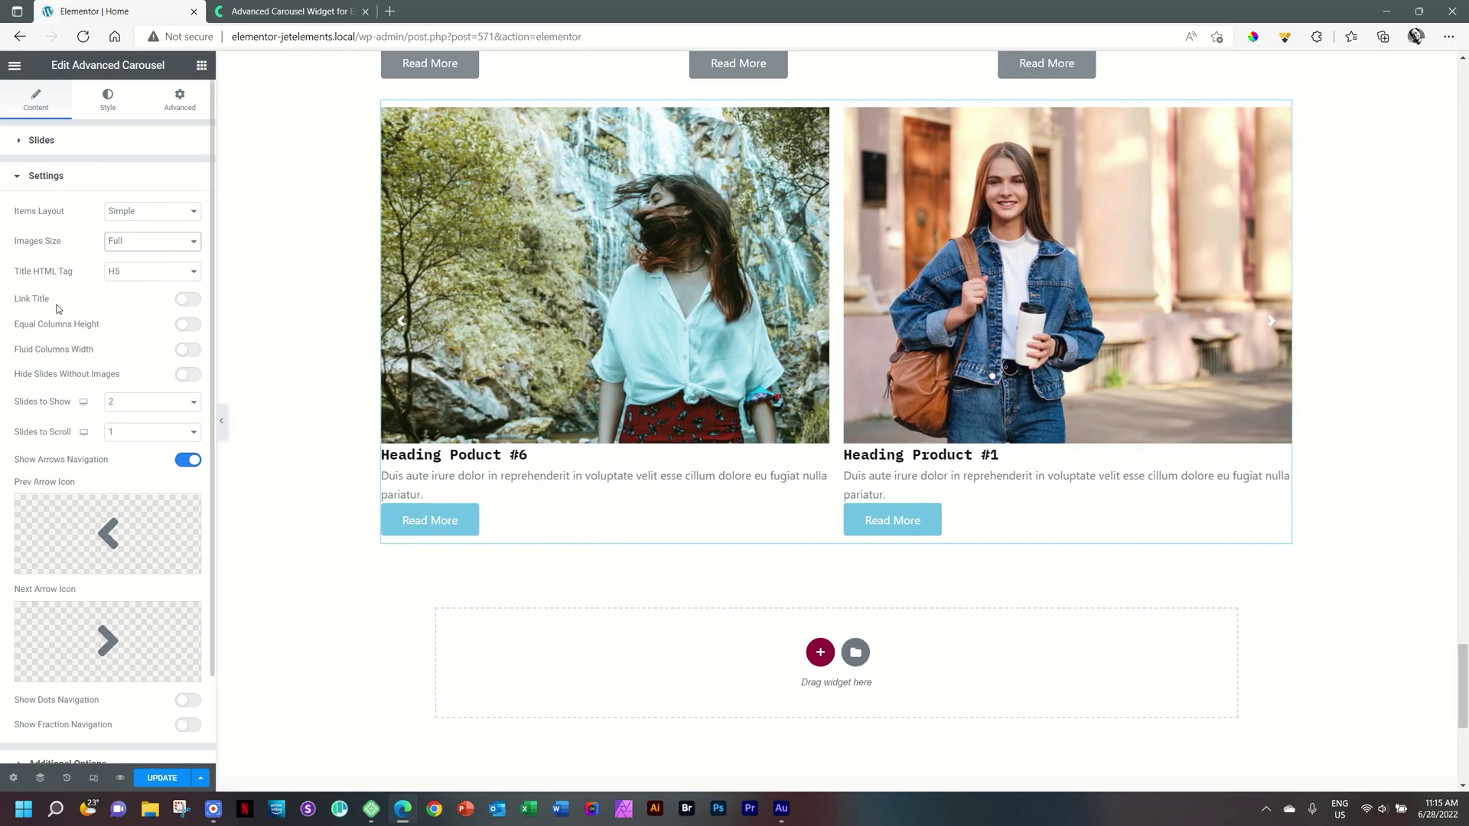
Toggle Link Title and Equal Columns Height on, then back off.
left_click(186, 300)
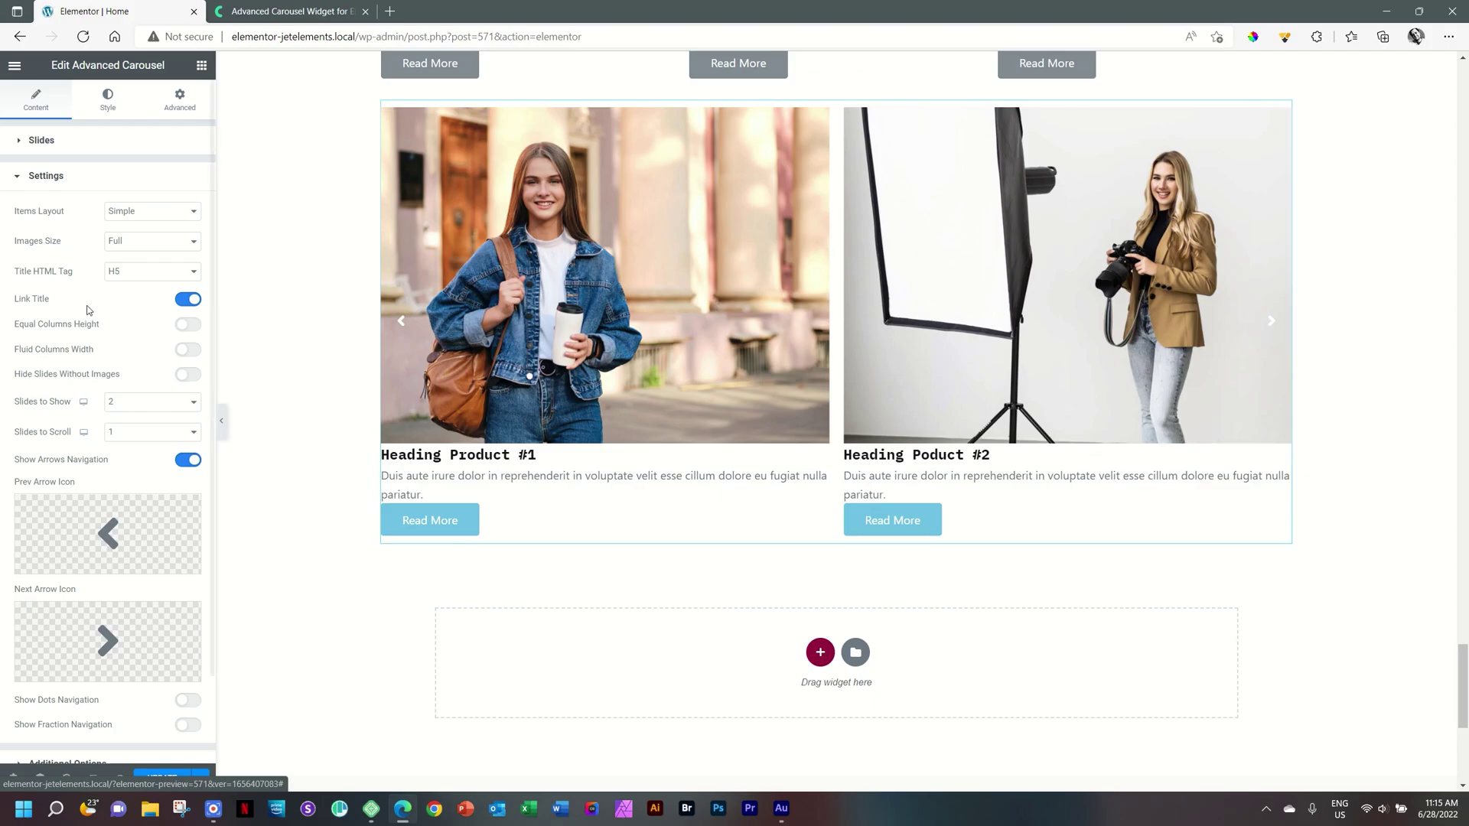
left_click(190, 301)
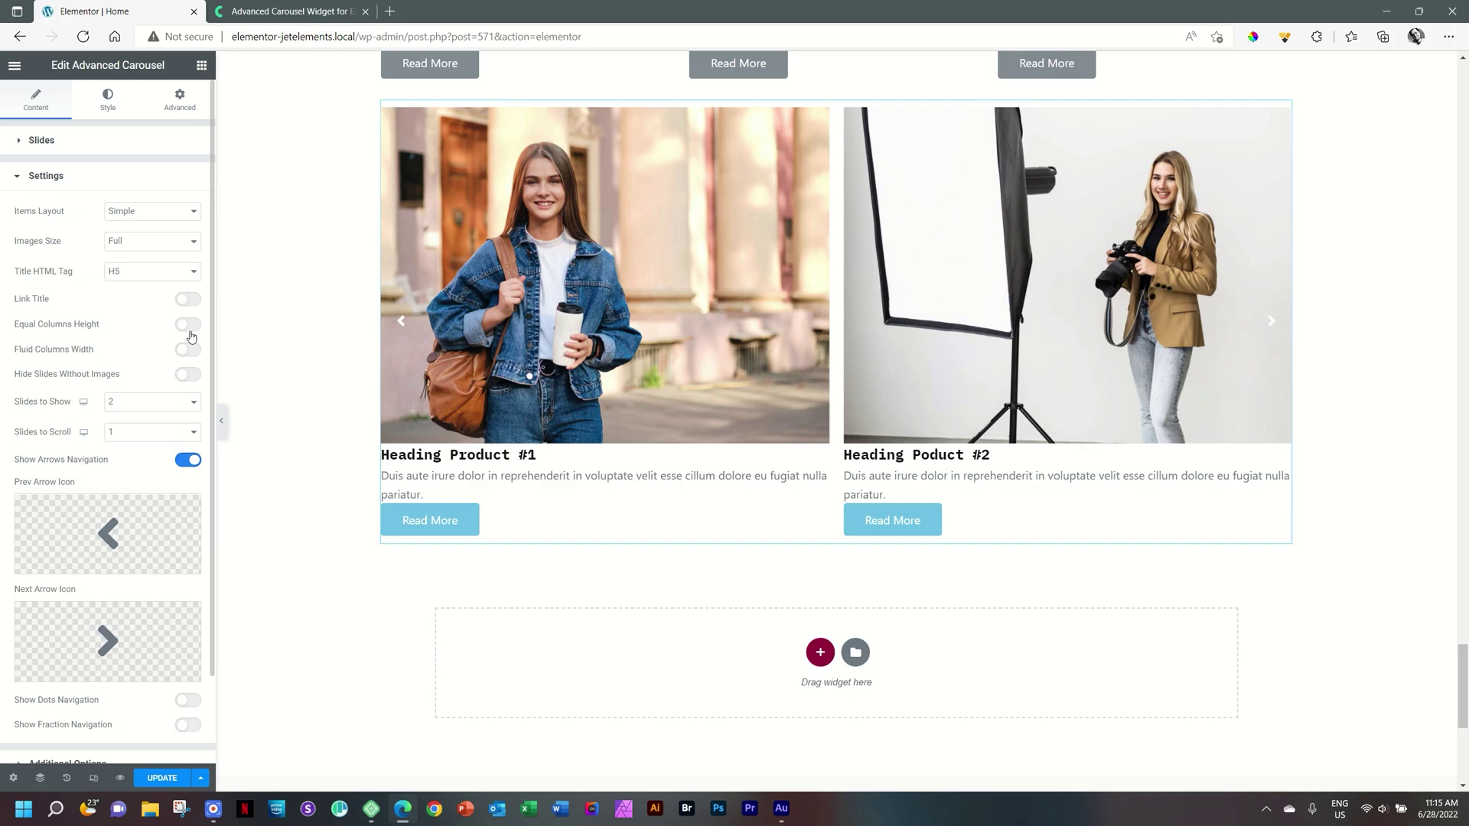
left_click(190, 325)
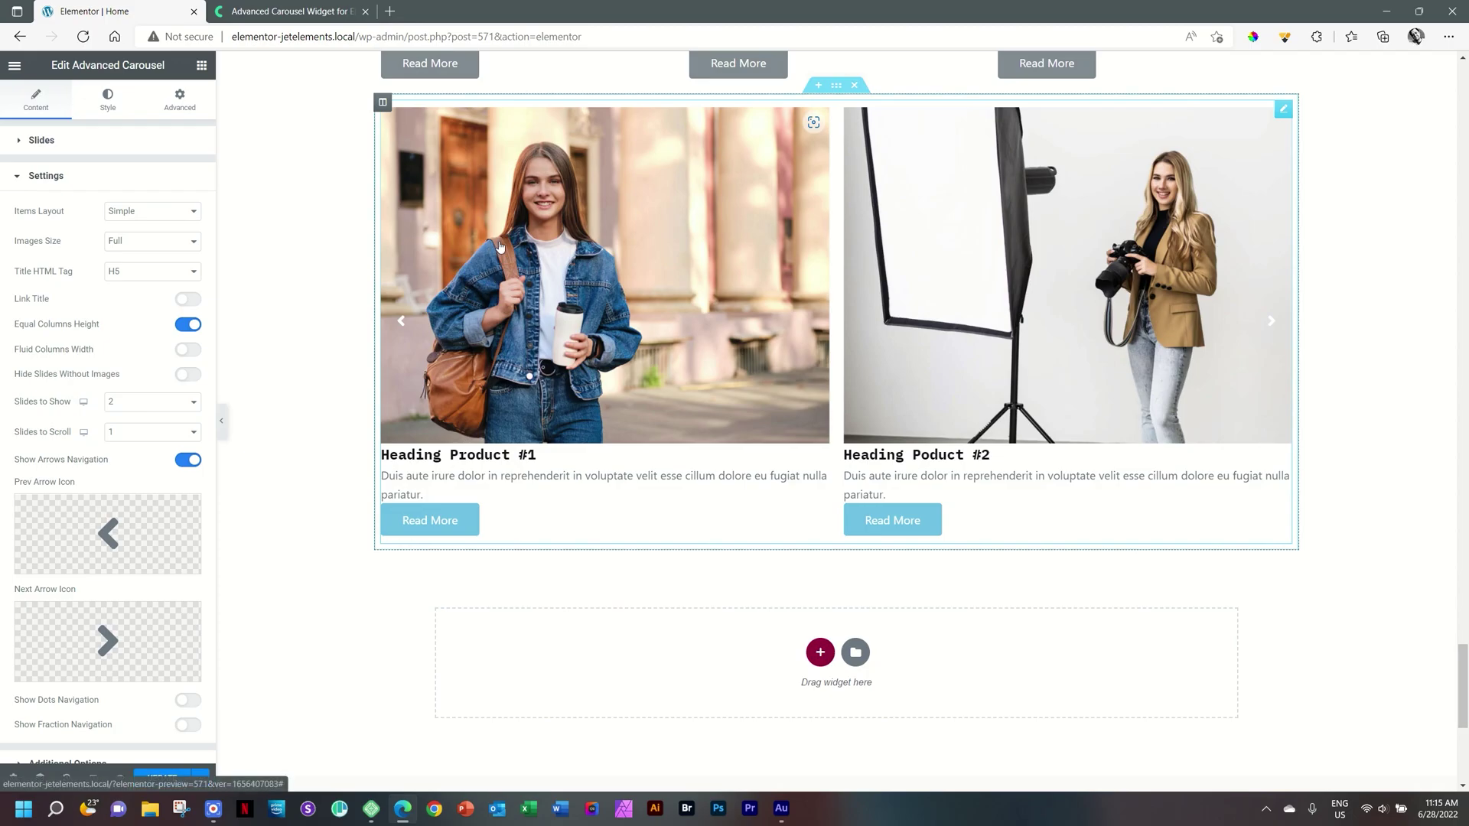
left_click(187, 327)
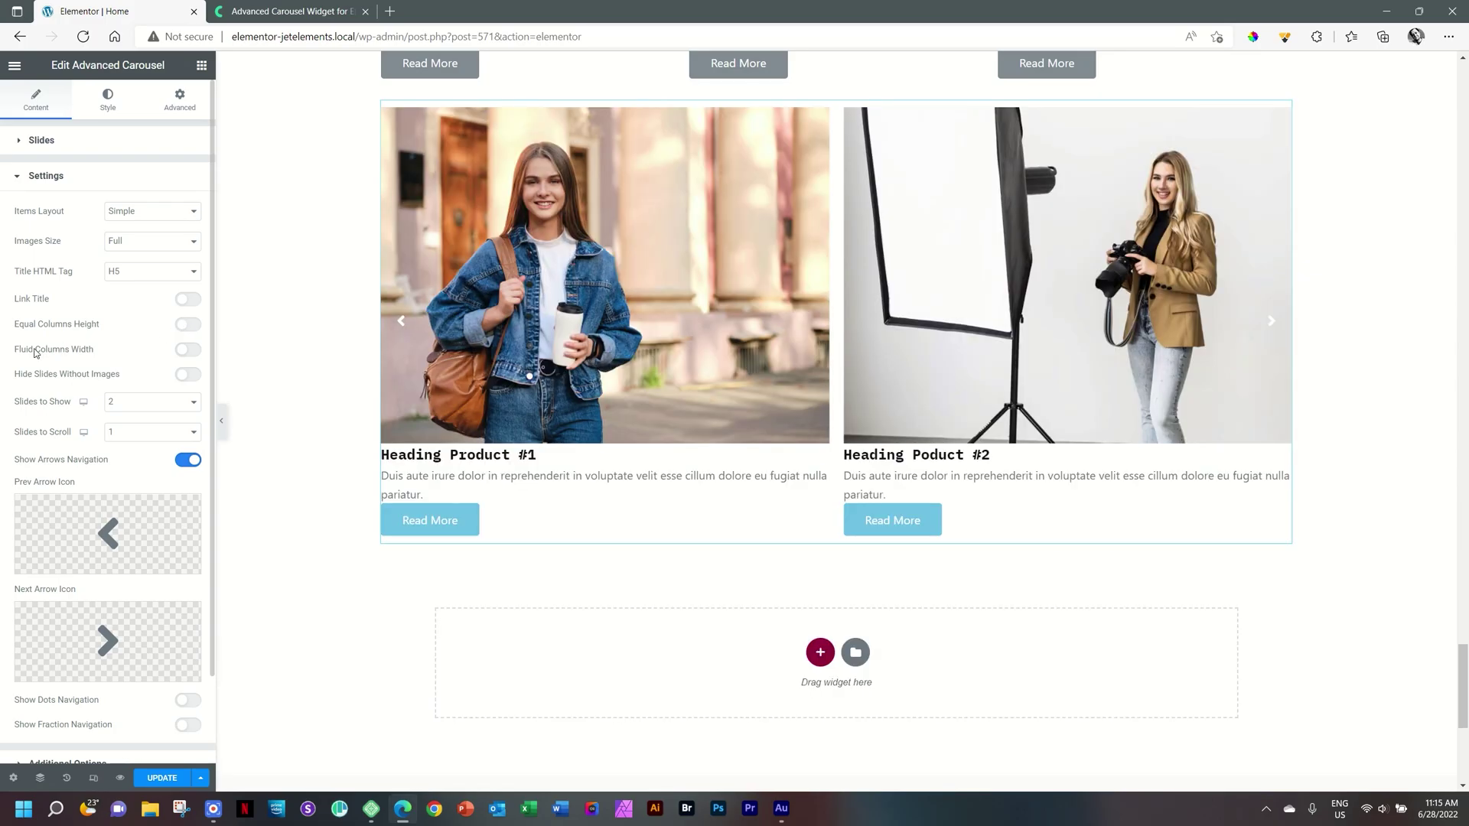
left_click(187, 350)
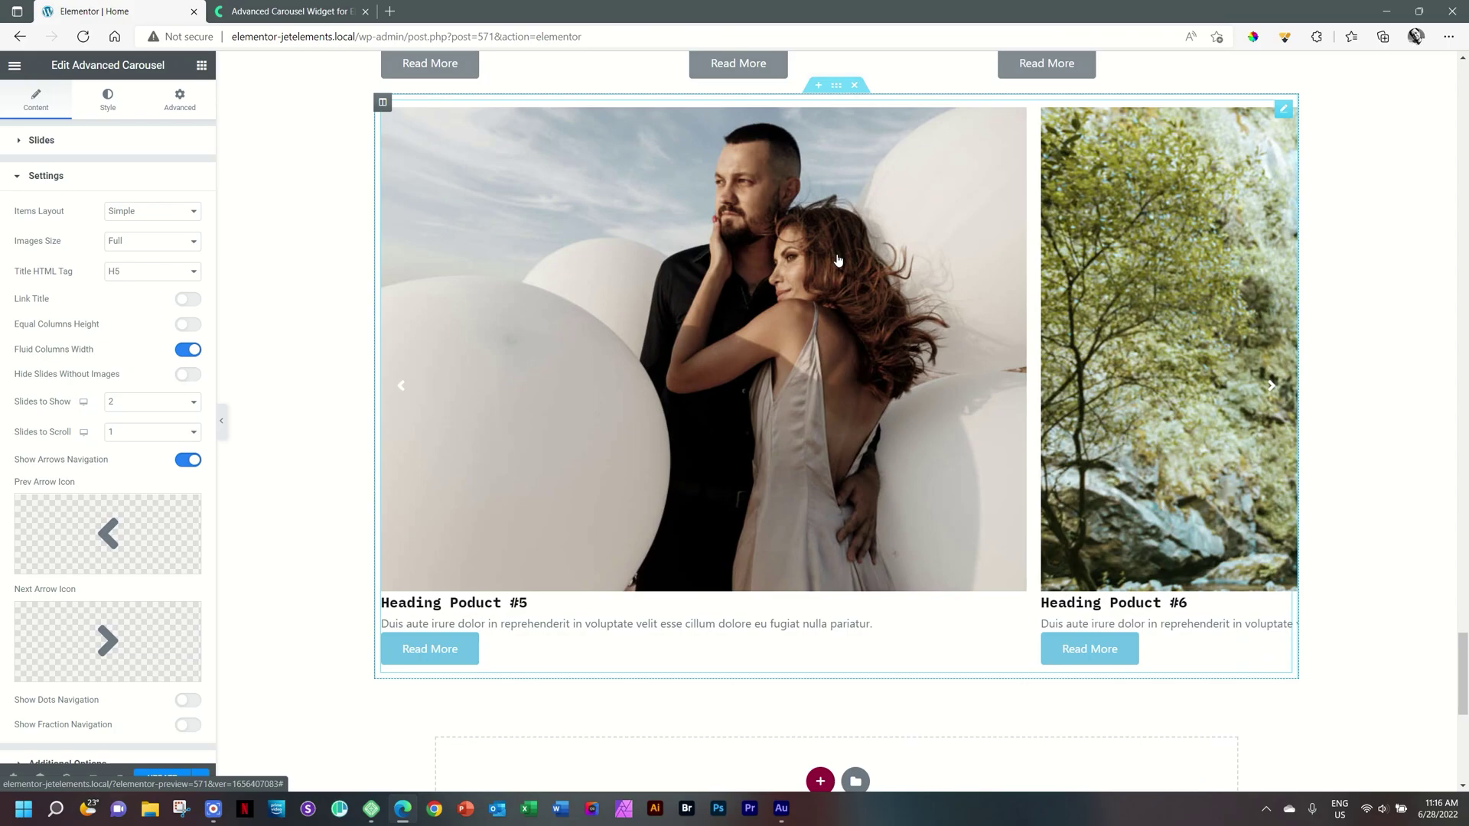
left_click(192, 355)
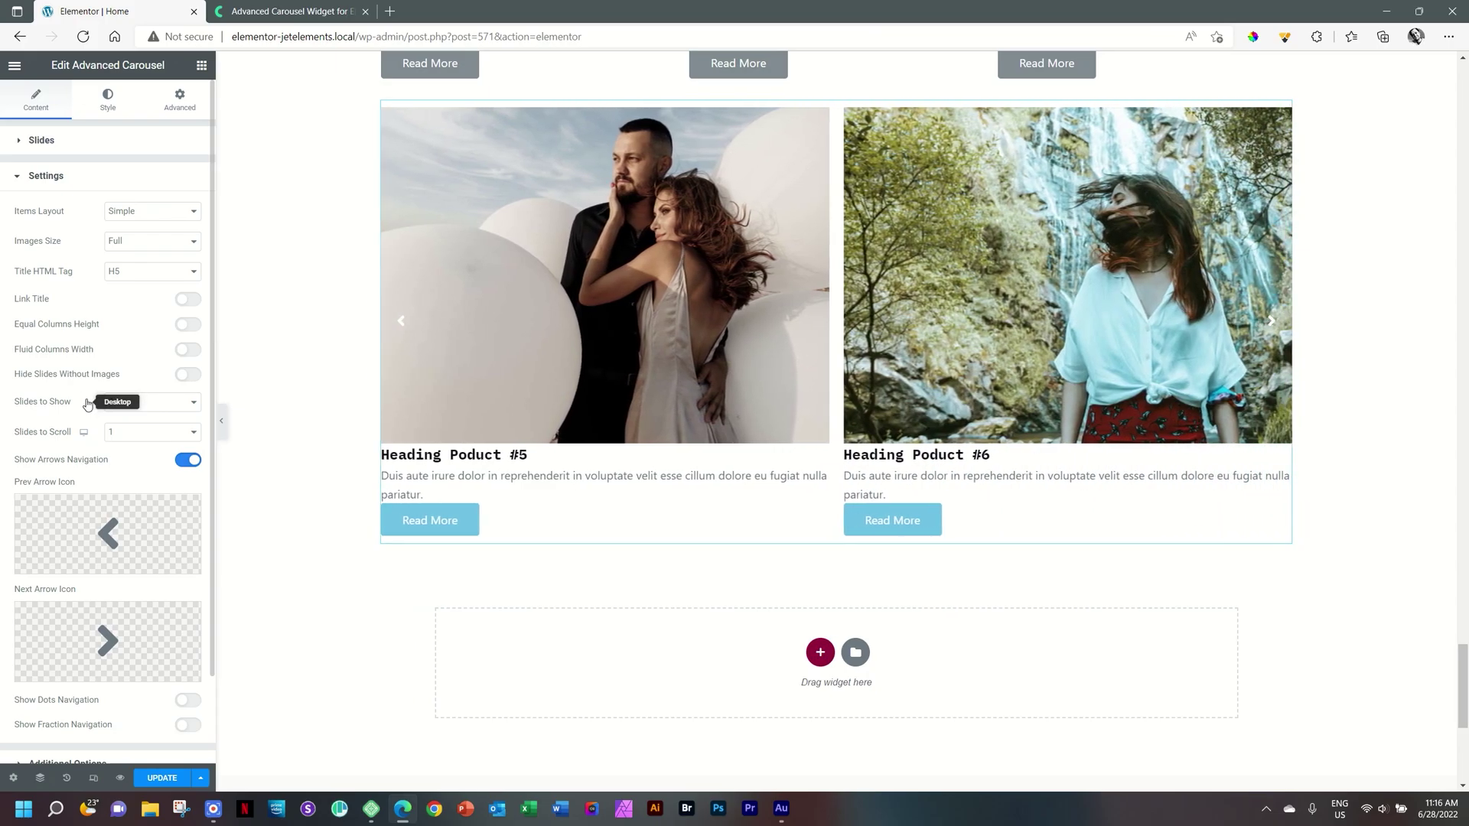
Set Slides to Show to 4 and Slides to Scroll to 2.
left_click(164, 403)
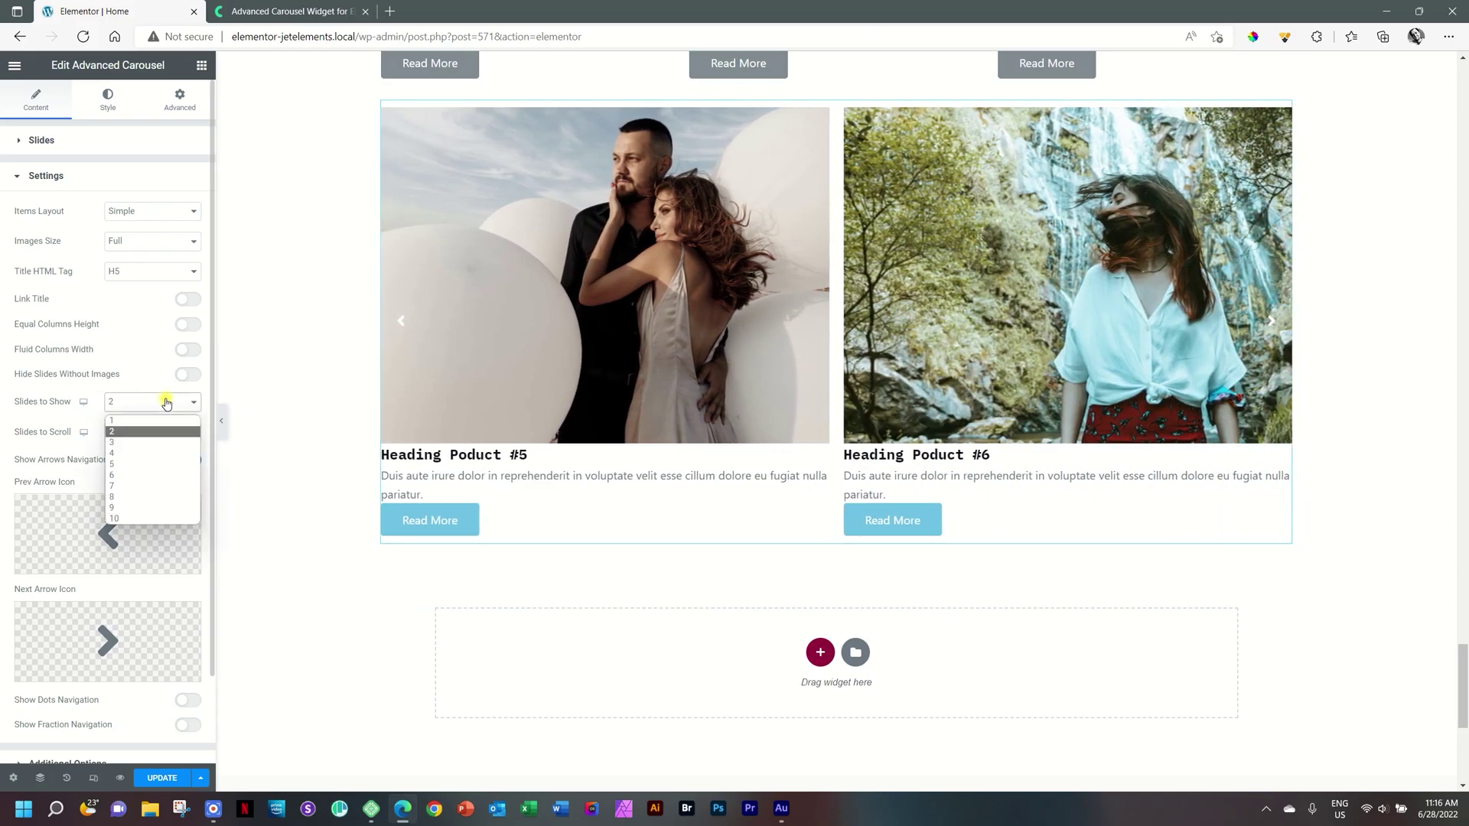
left_click(147, 453)
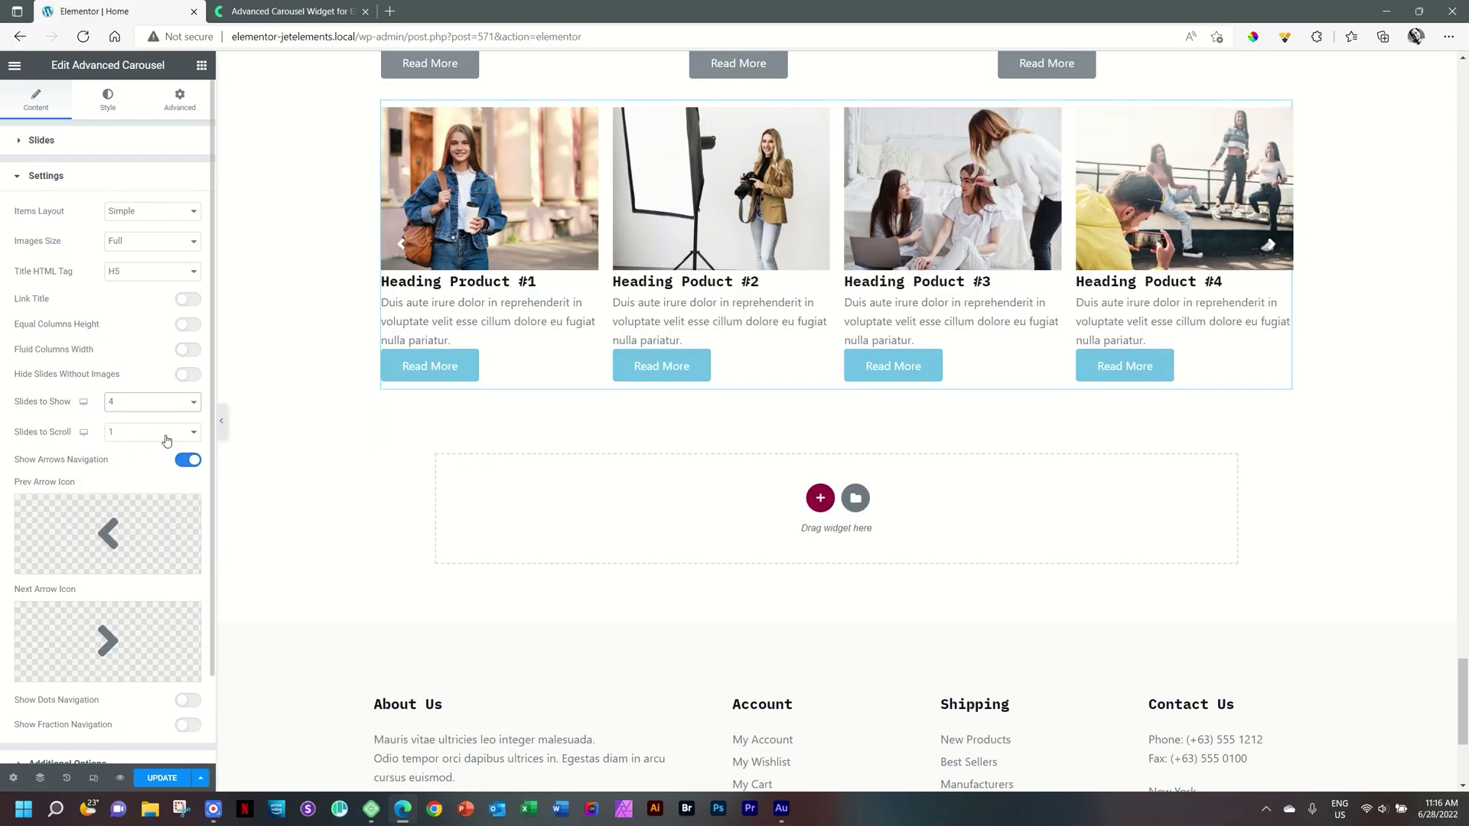
left_click(175, 433)
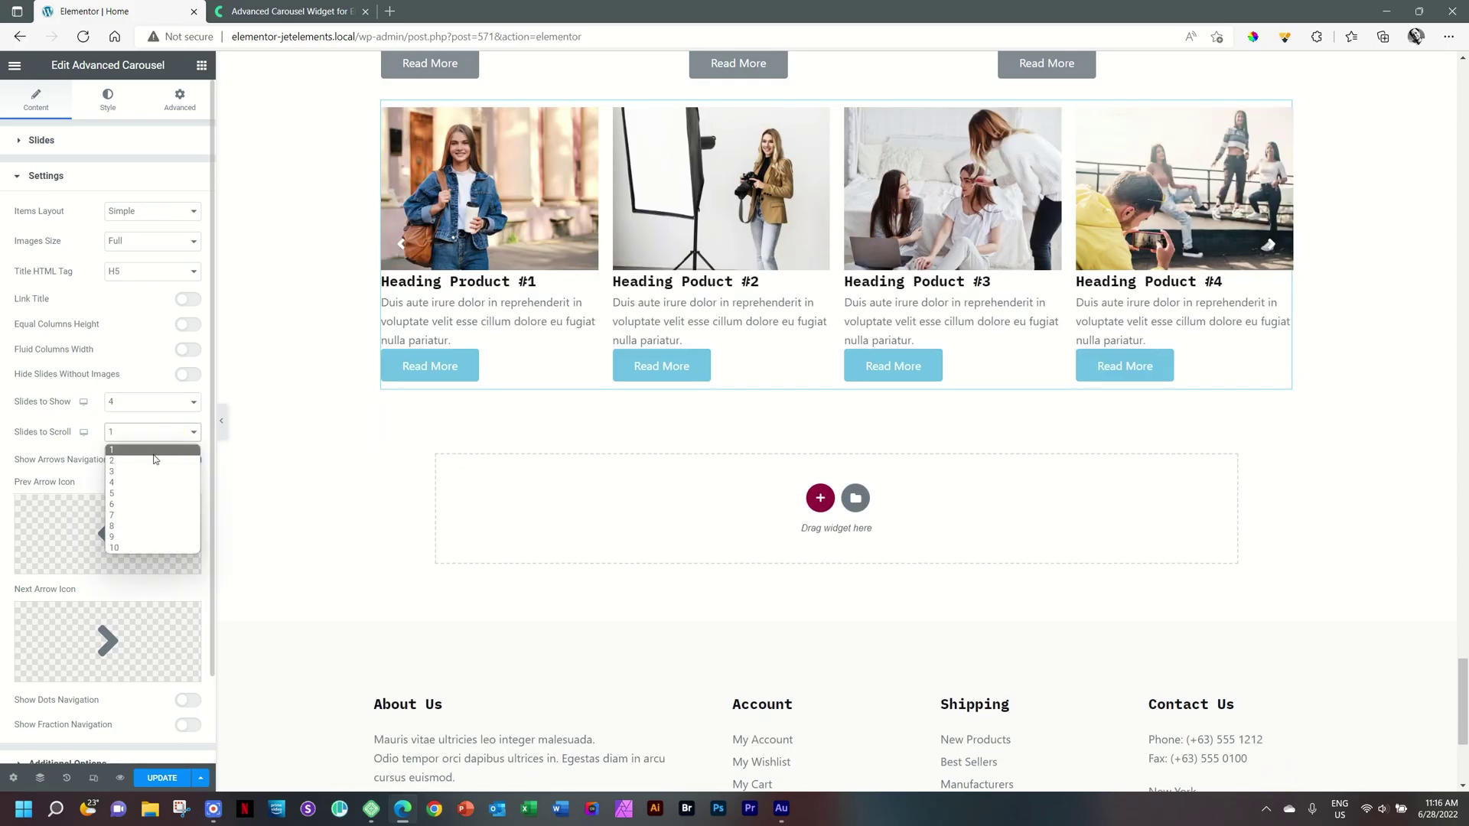
left_click(150, 460)
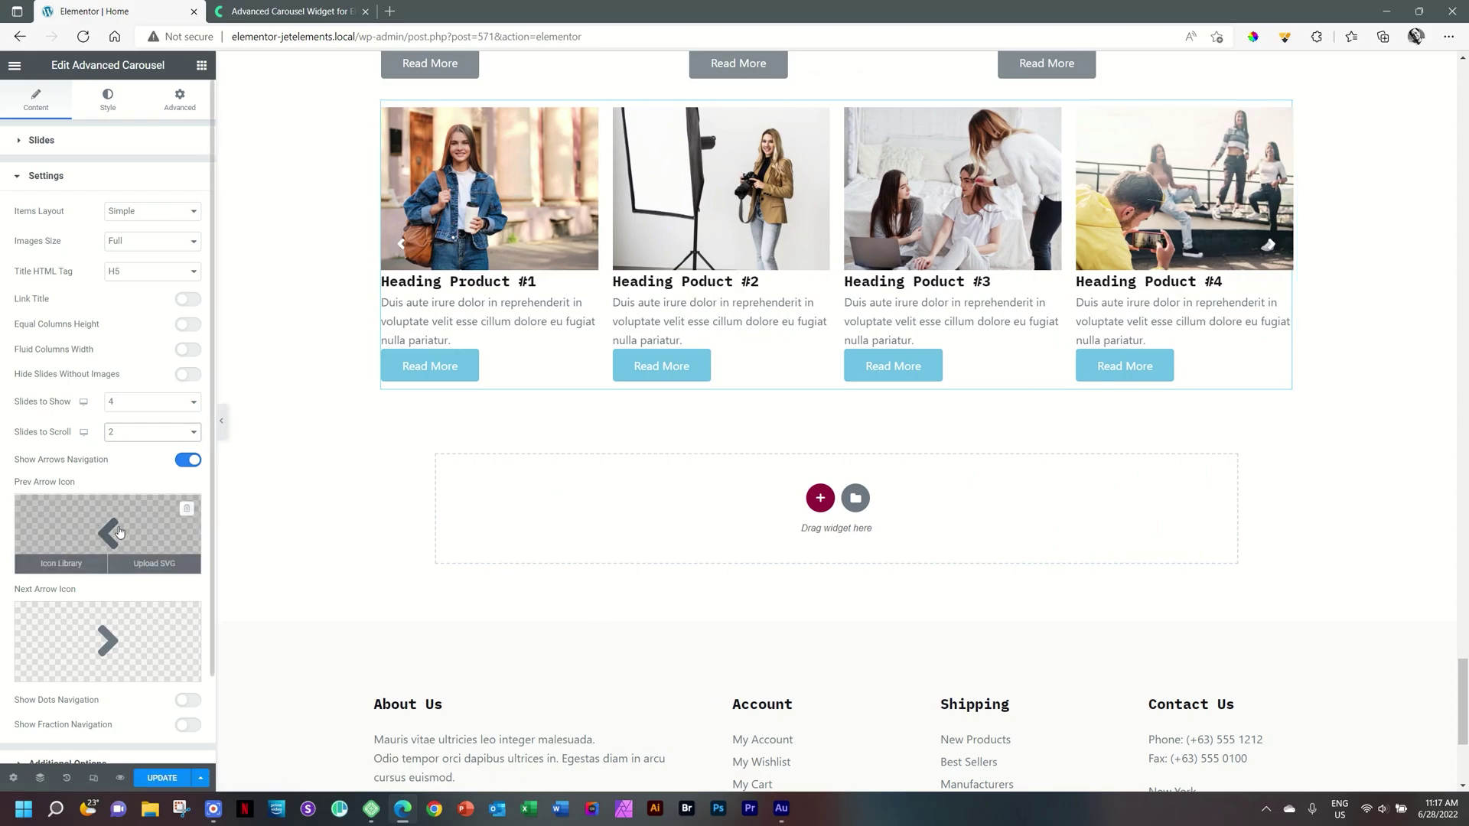
Keep arrows on, enable dot navigation, and switch fraction navigation on then back off.
mouse_move(121, 535)
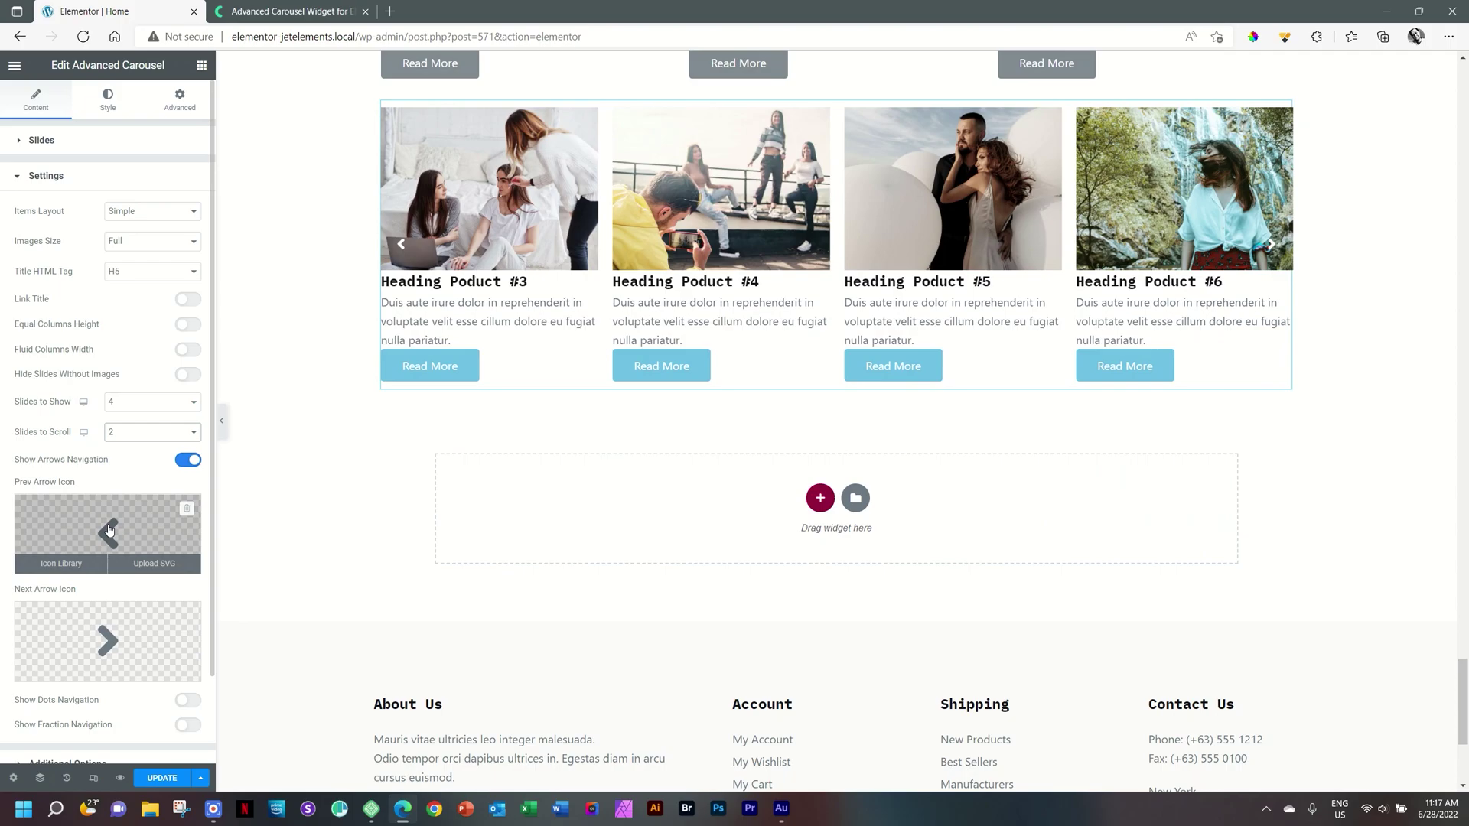
left_click(188, 460)
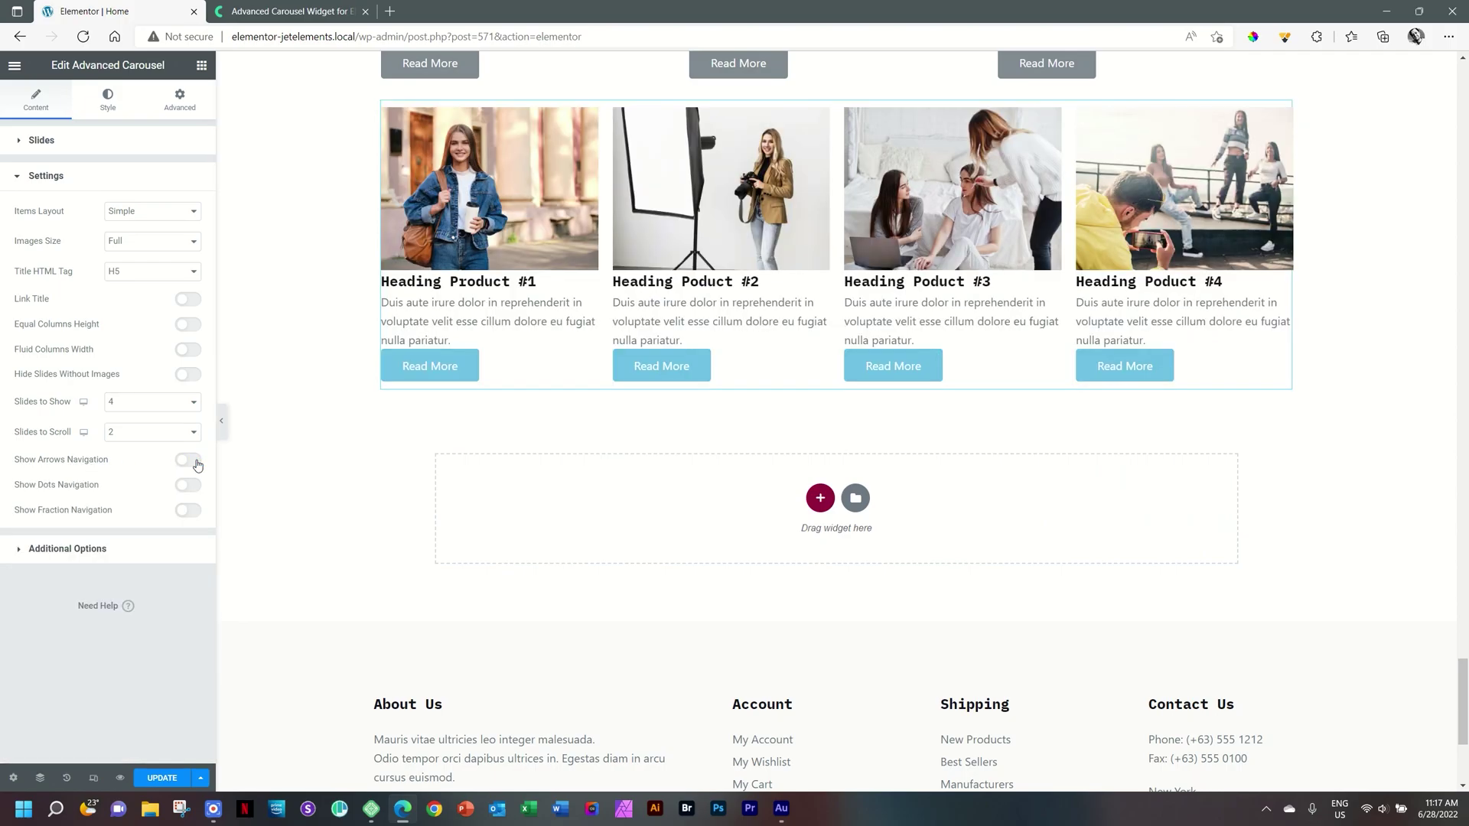
left_click(188, 460)
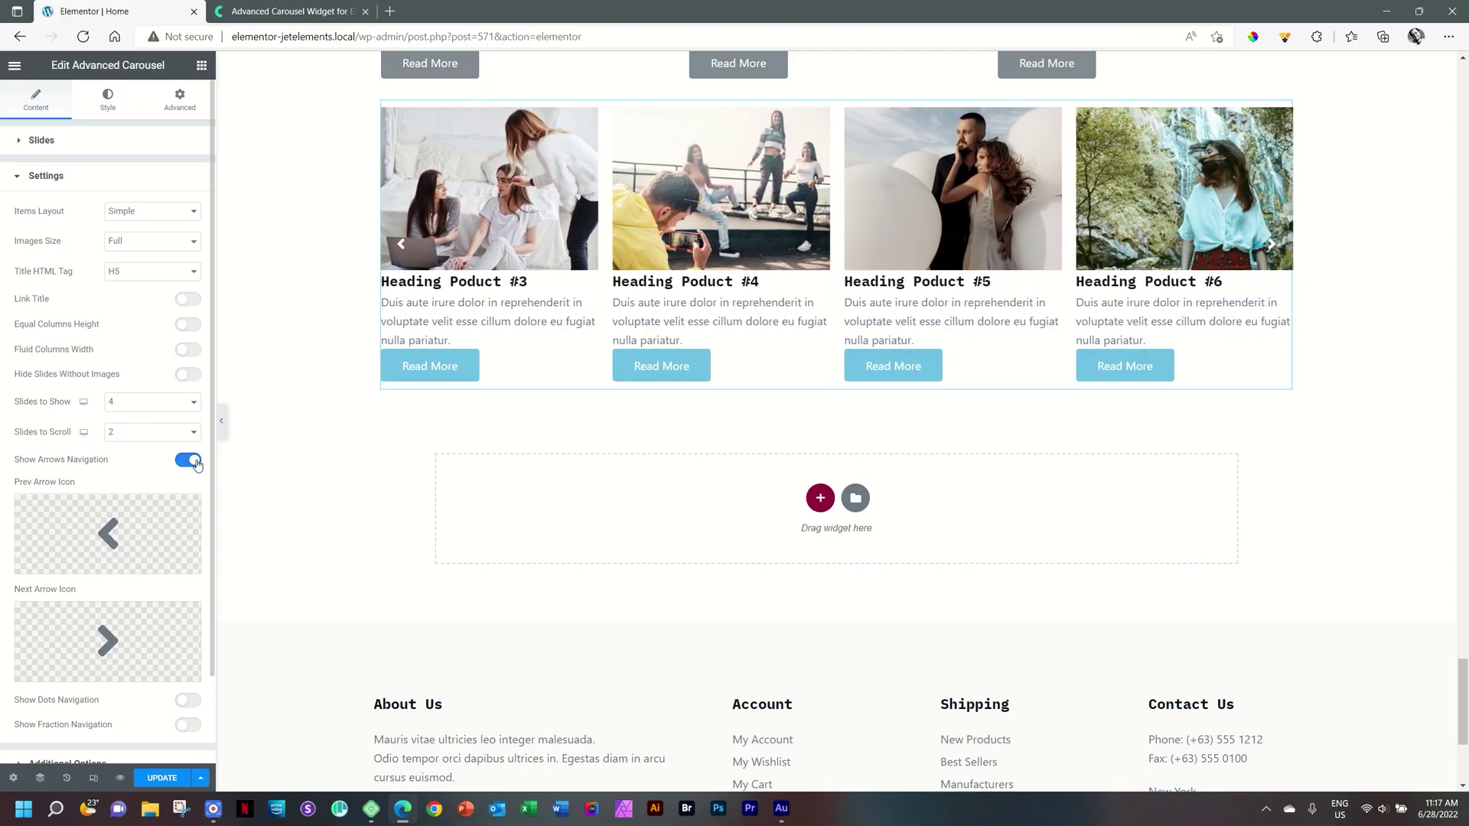
scroll(115, 550, "down", 2)
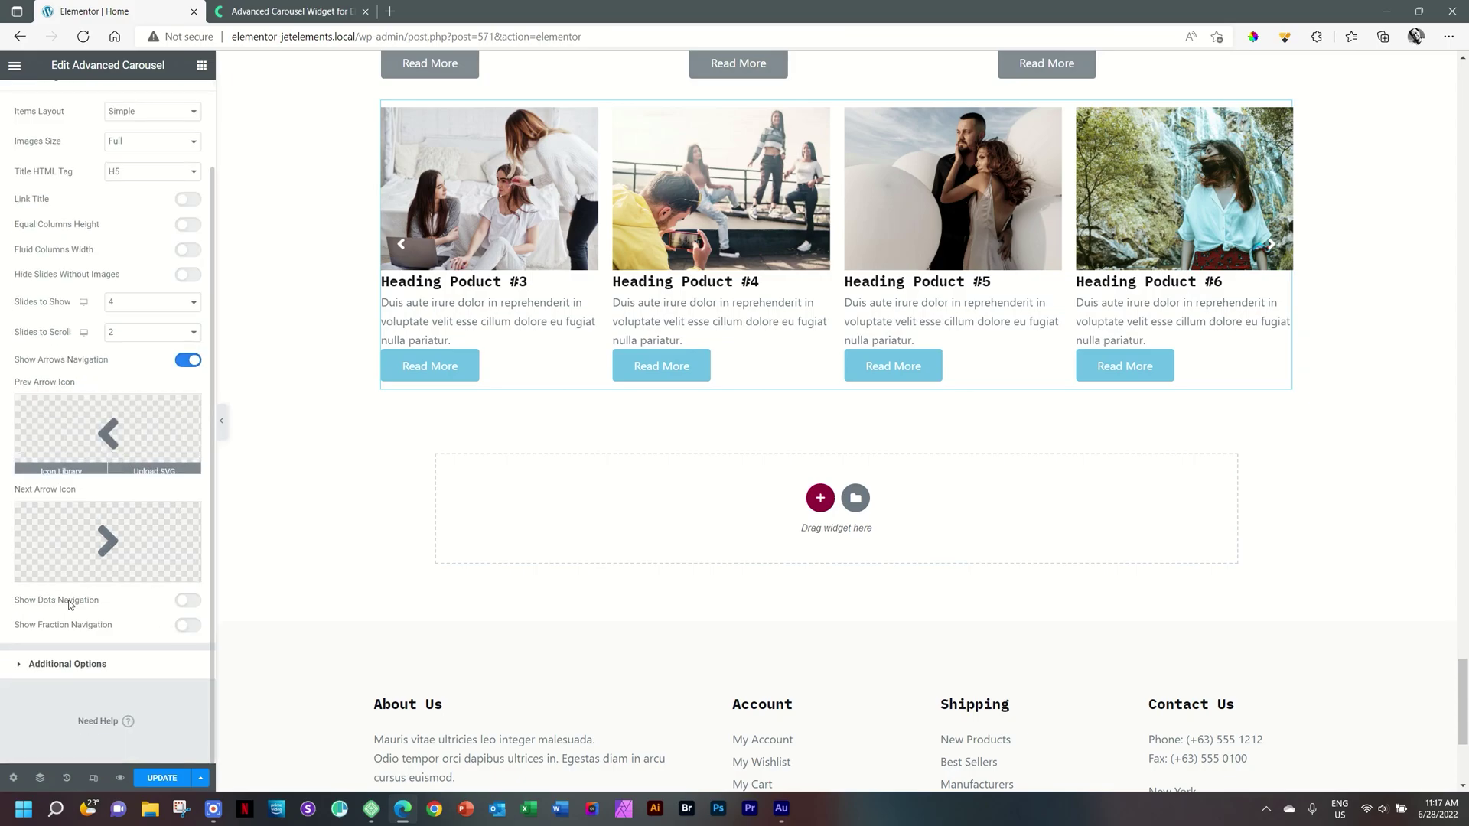
left_click(190, 604)
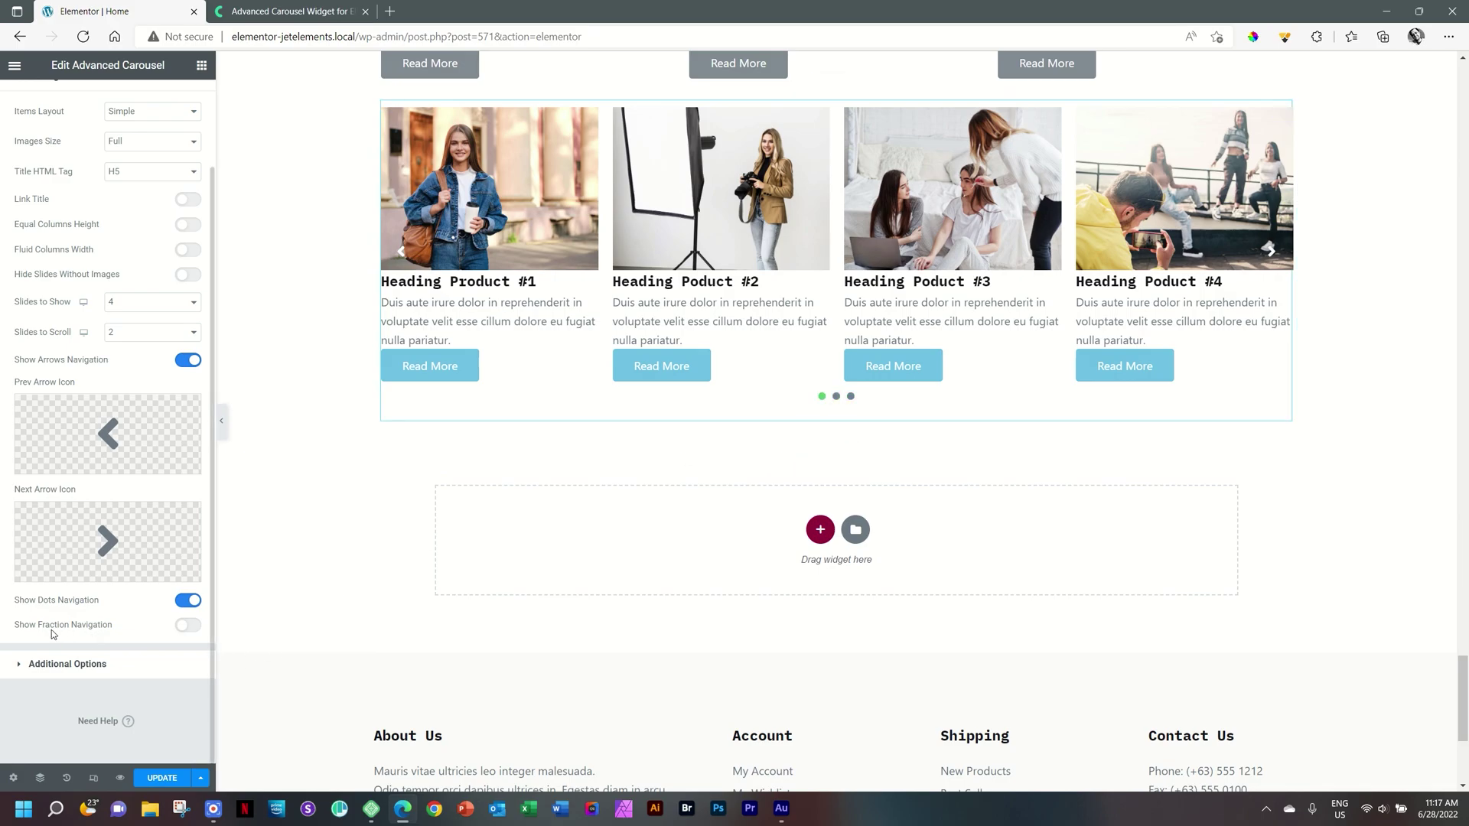
left_click(191, 630)
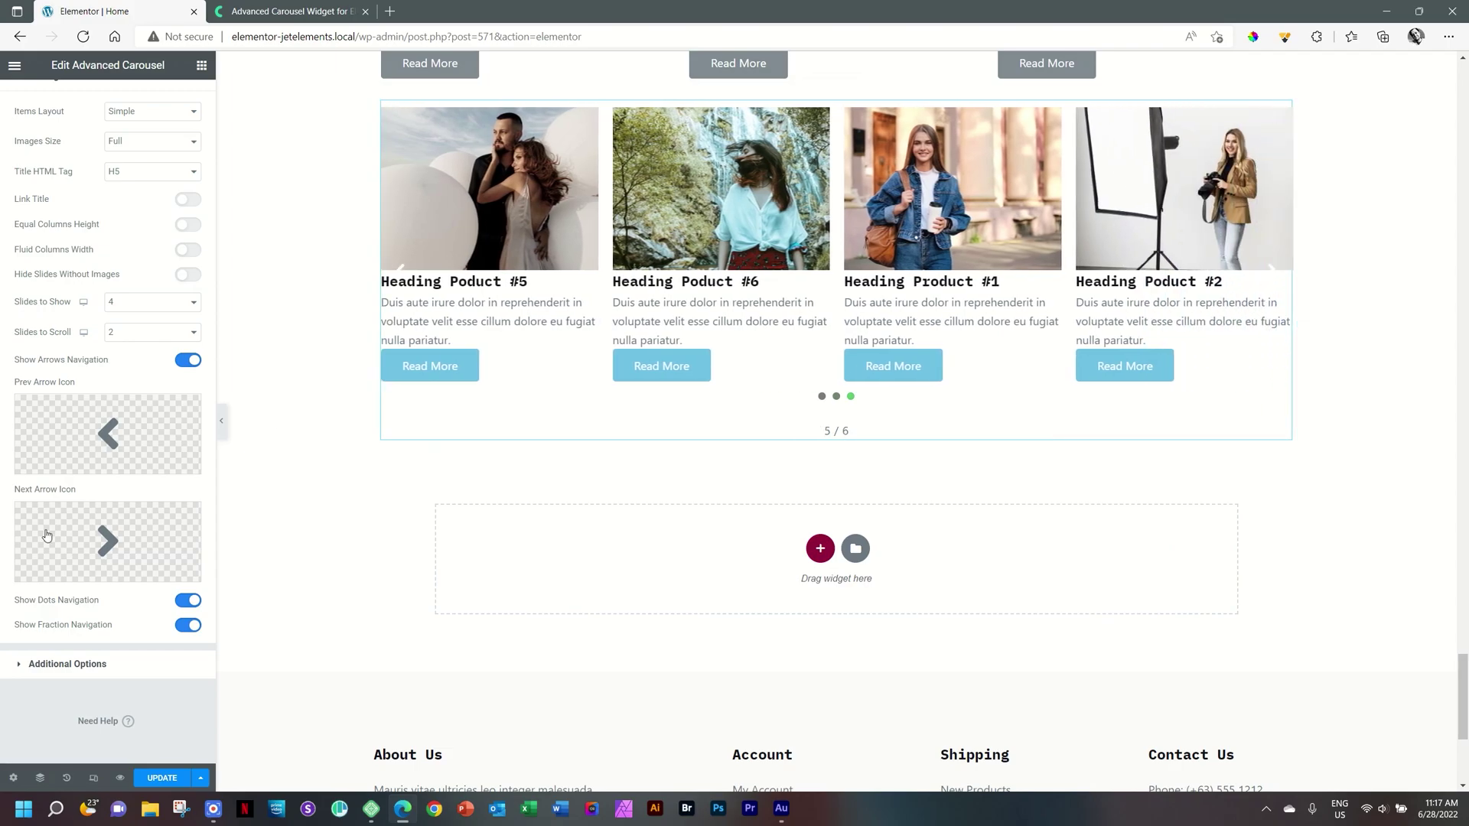
left_click(189, 627)
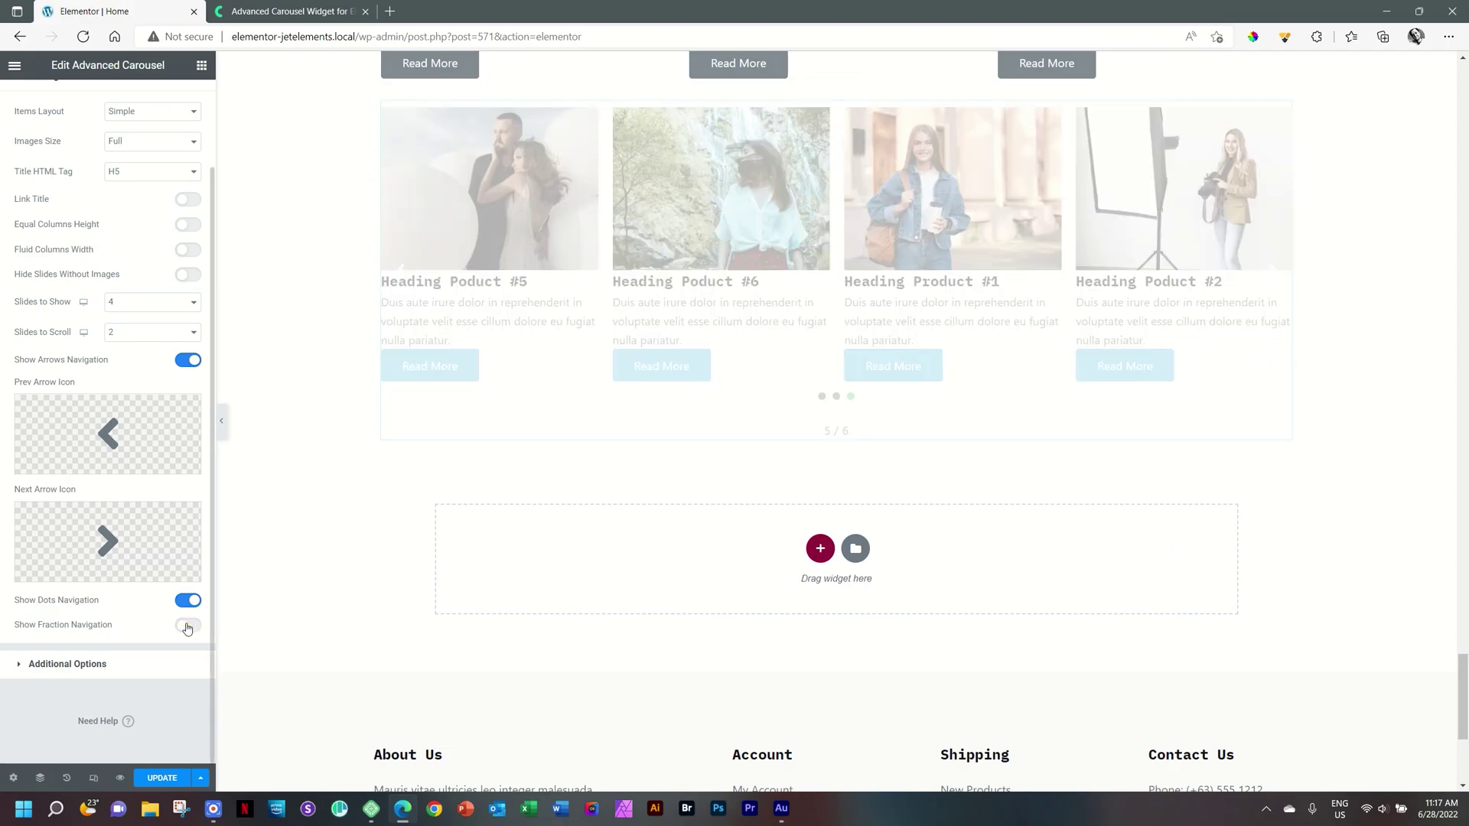
Turn on Pause on Hover, leaving Autoplay on at 5000 and Center Mode off.
left_click(65, 662)
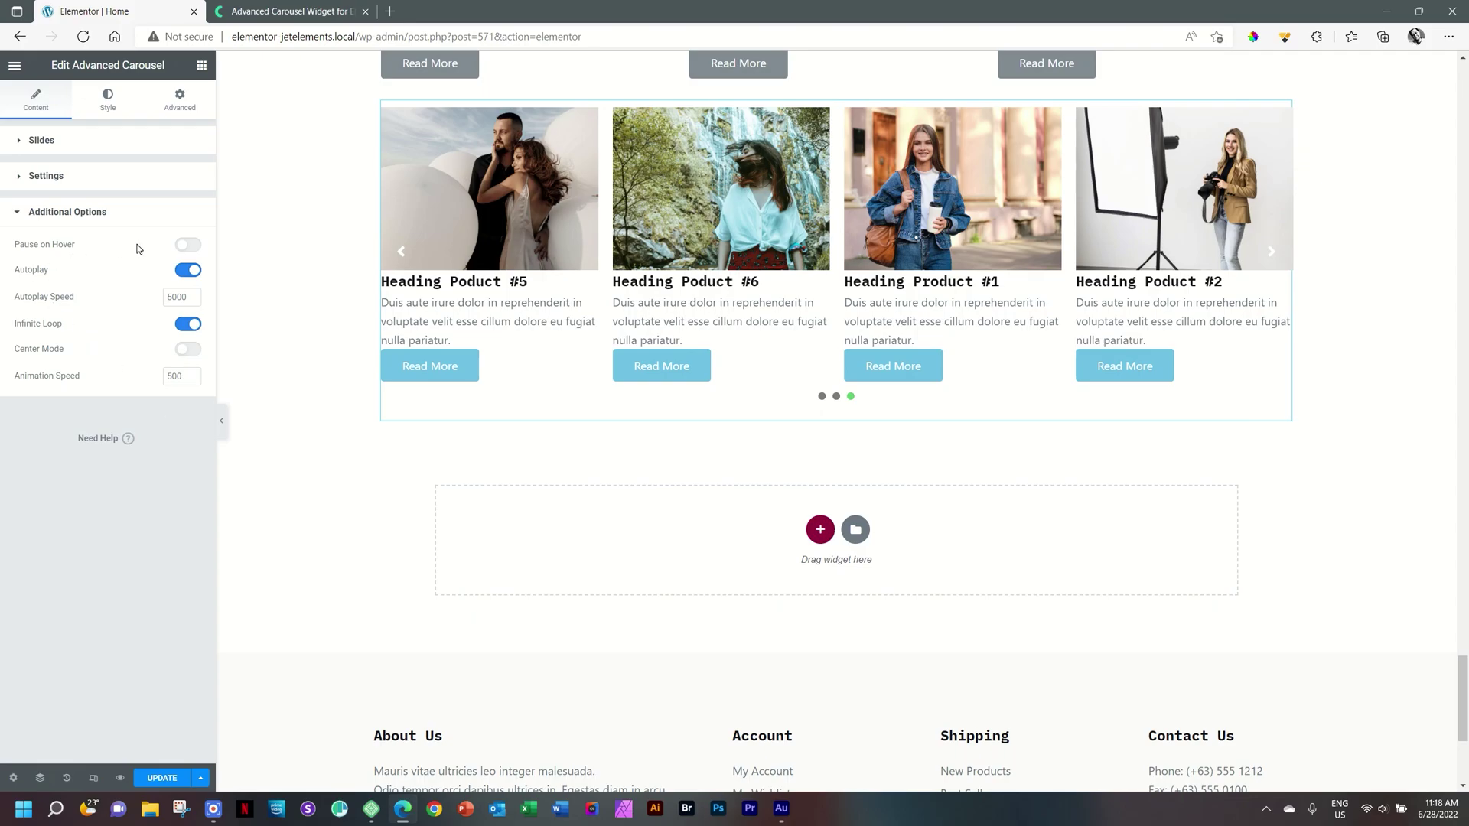
left_click(188, 246)
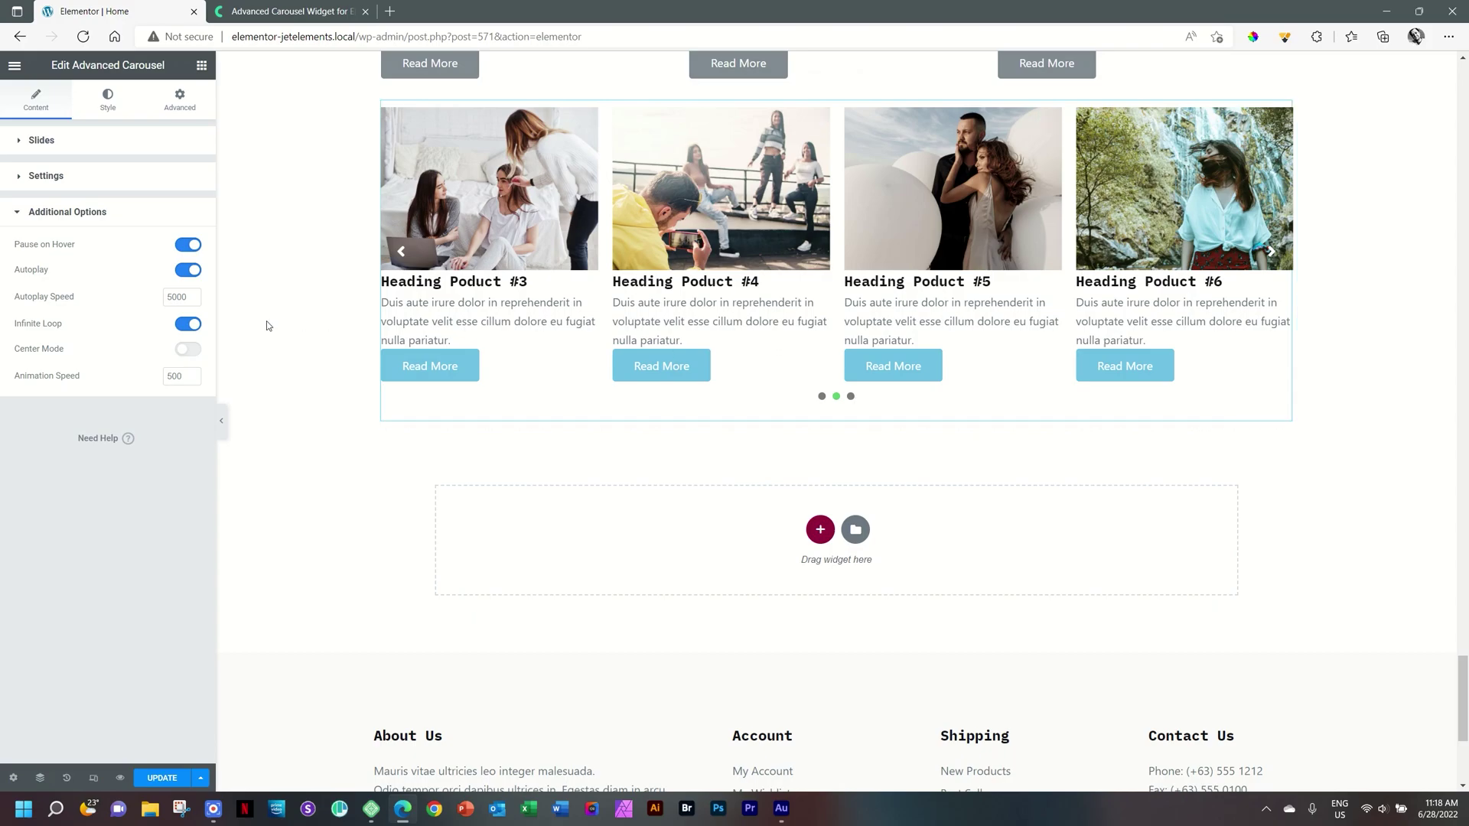
left_click(186, 272)
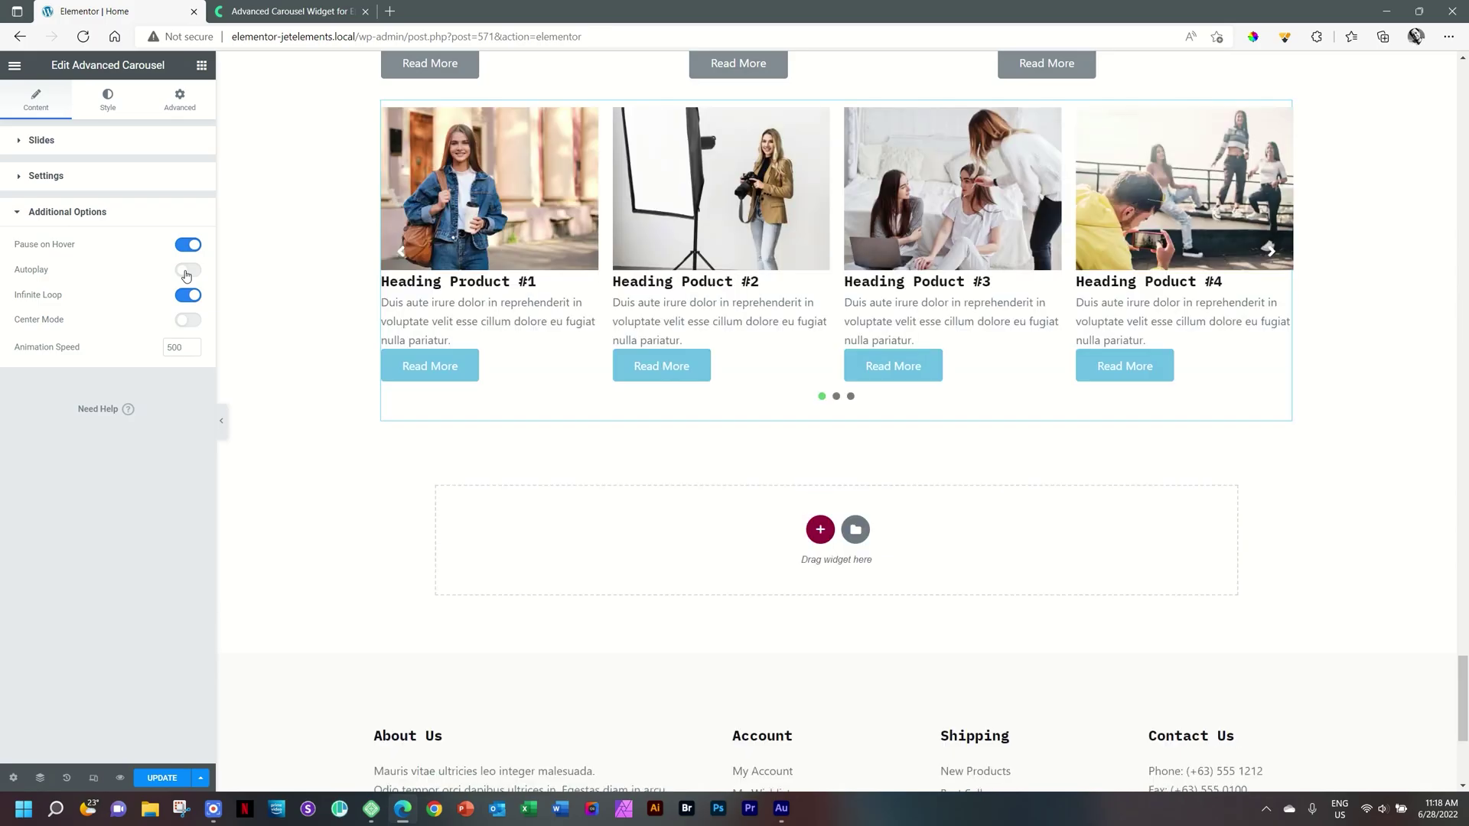
left_click(186, 272)
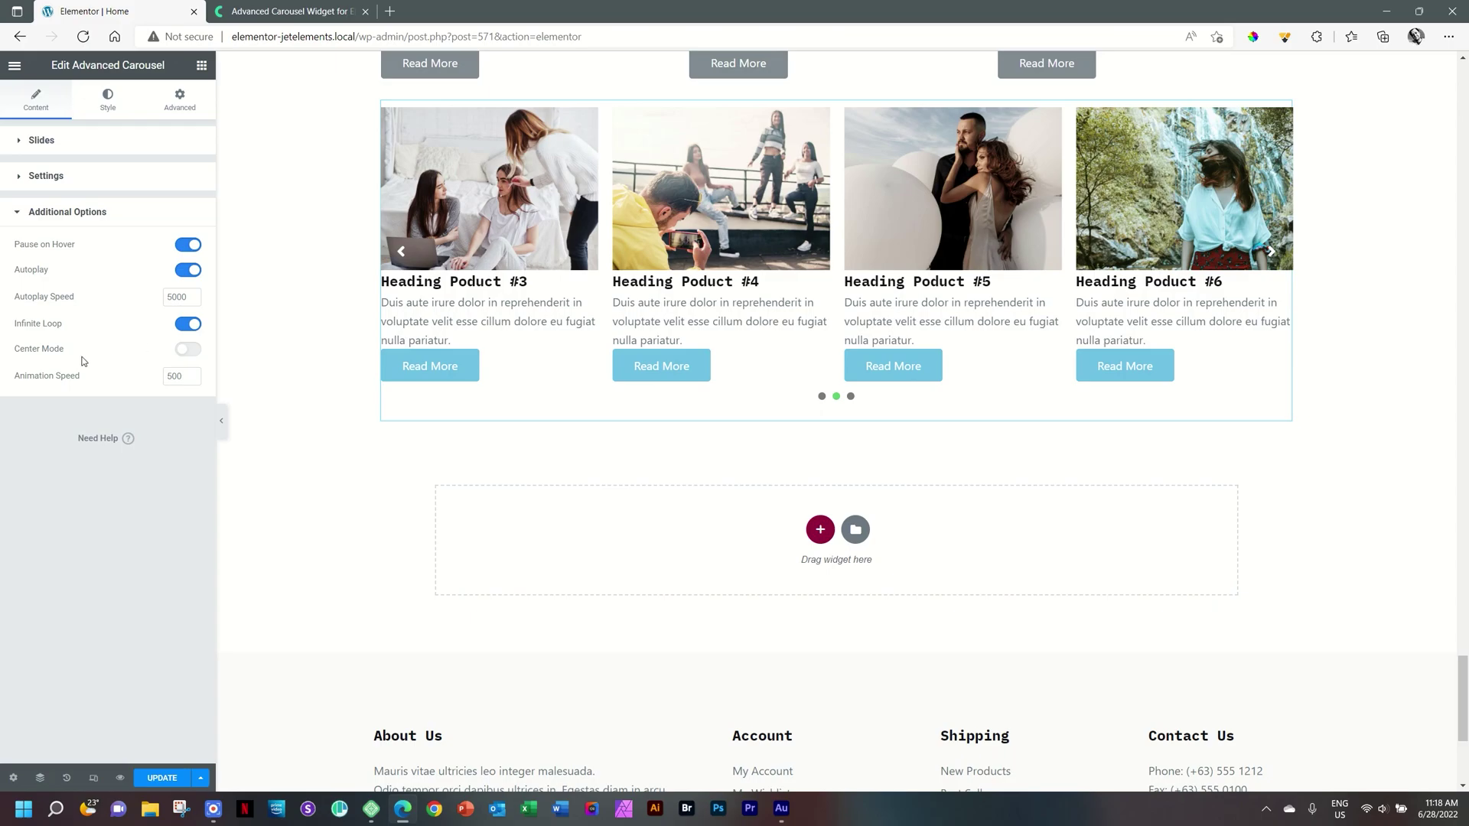
left_click(188, 350)
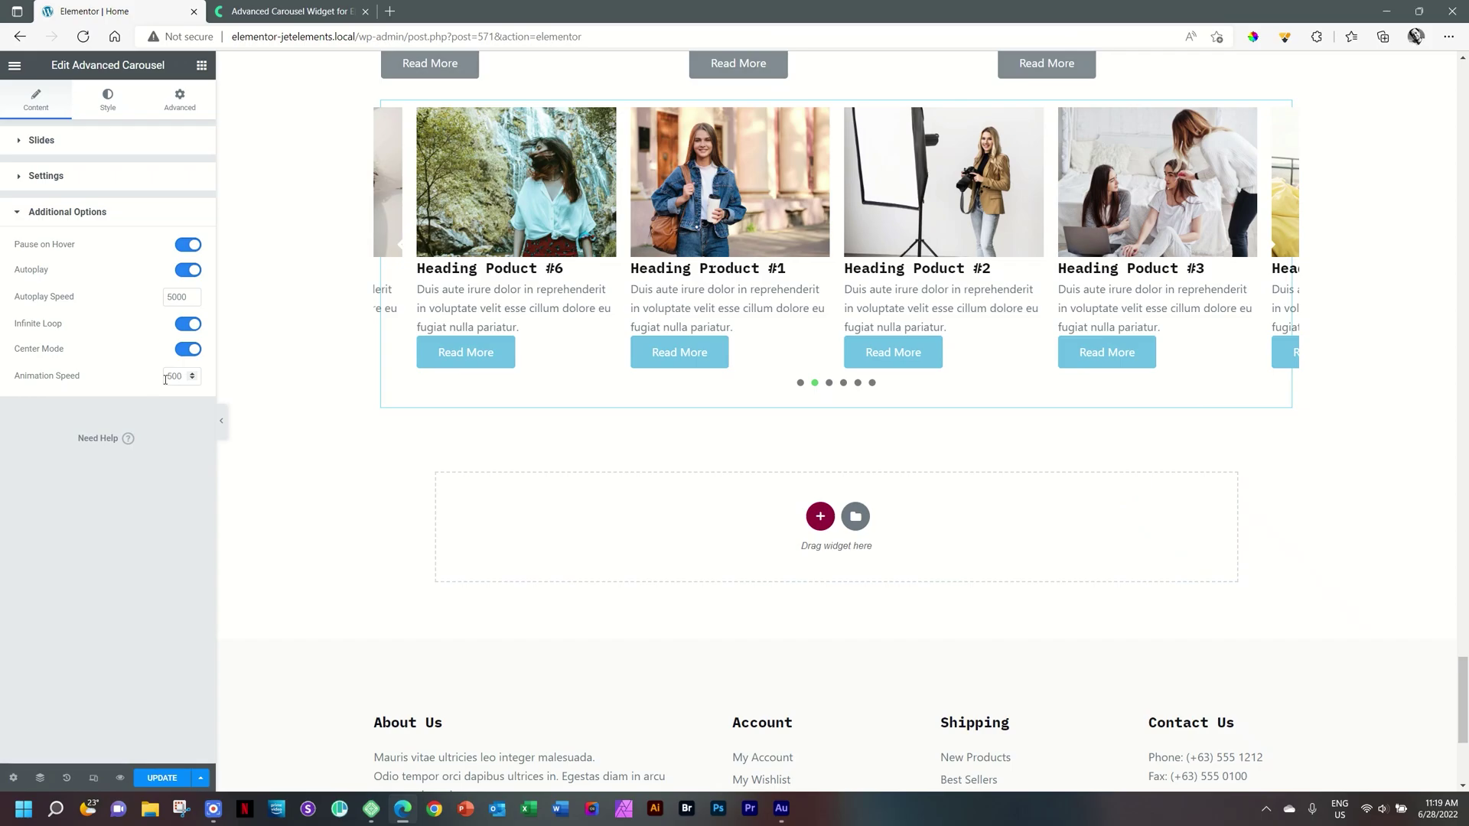
left_click(185, 350)
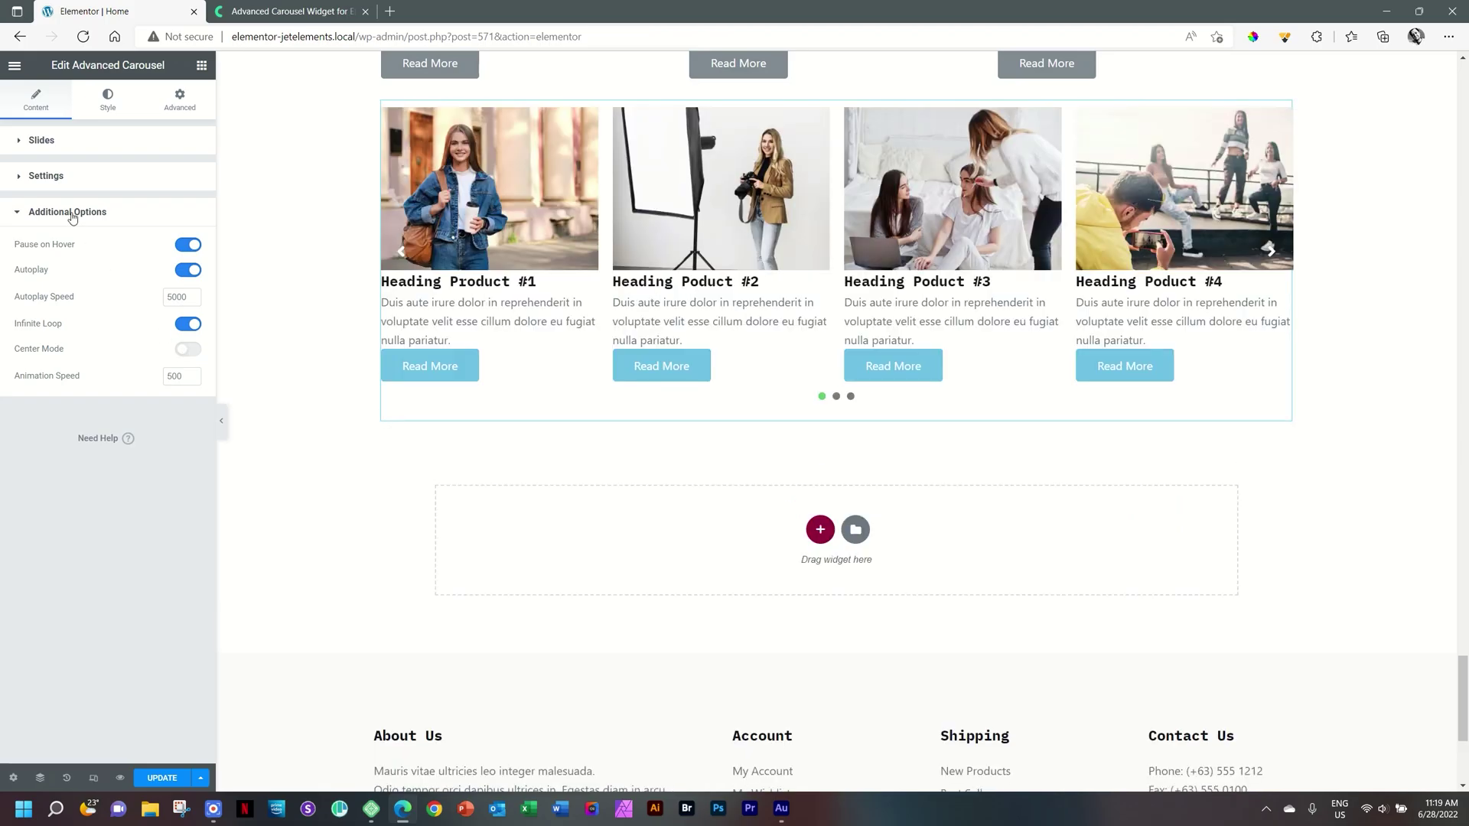
left_click(69, 212)
Give the Simple Item cards a Classic background of light grey #F2F2F2.
left_click(108, 102)
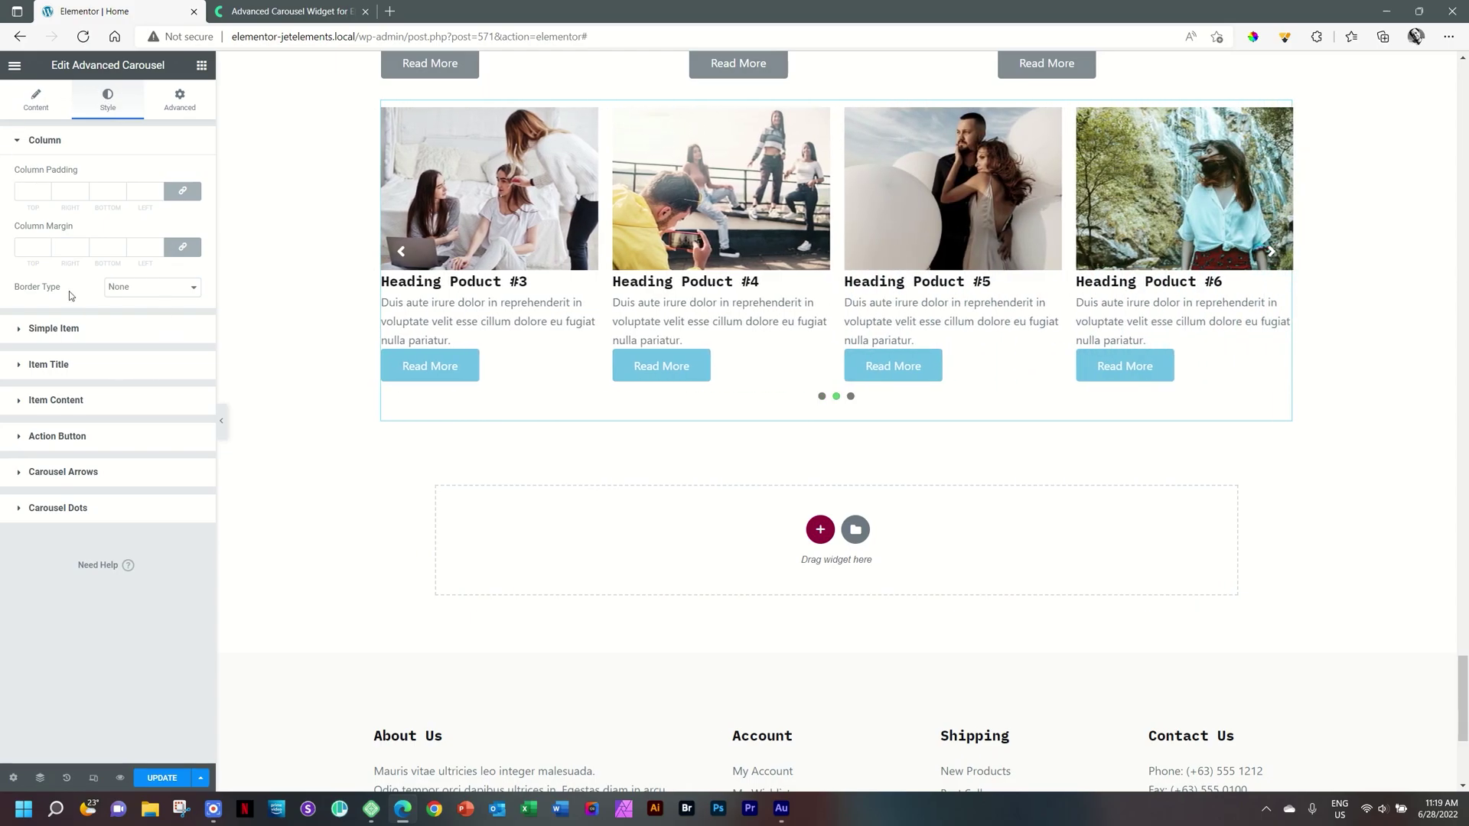
left_click(83, 328)
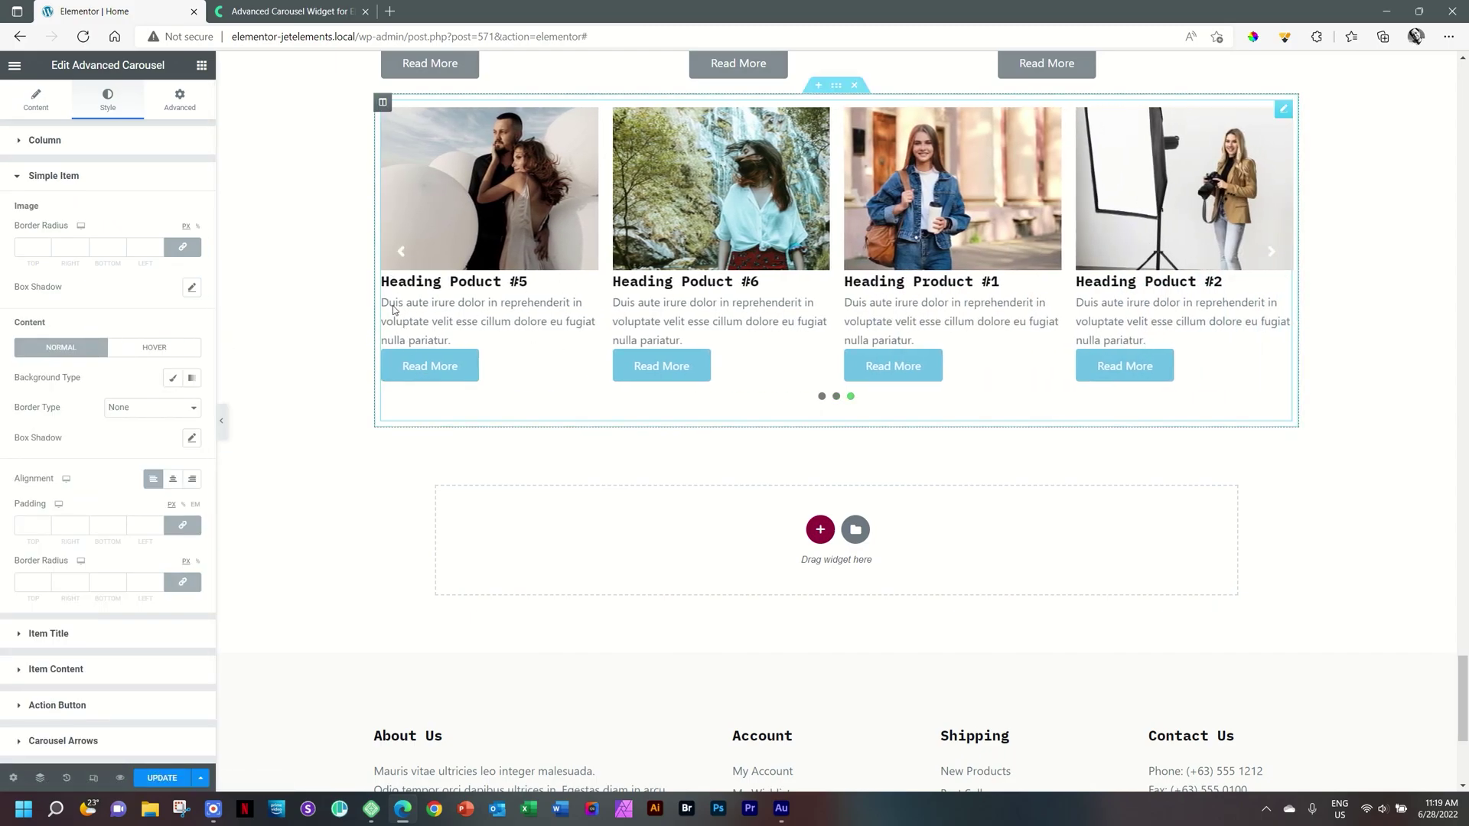
left_click(419, 374)
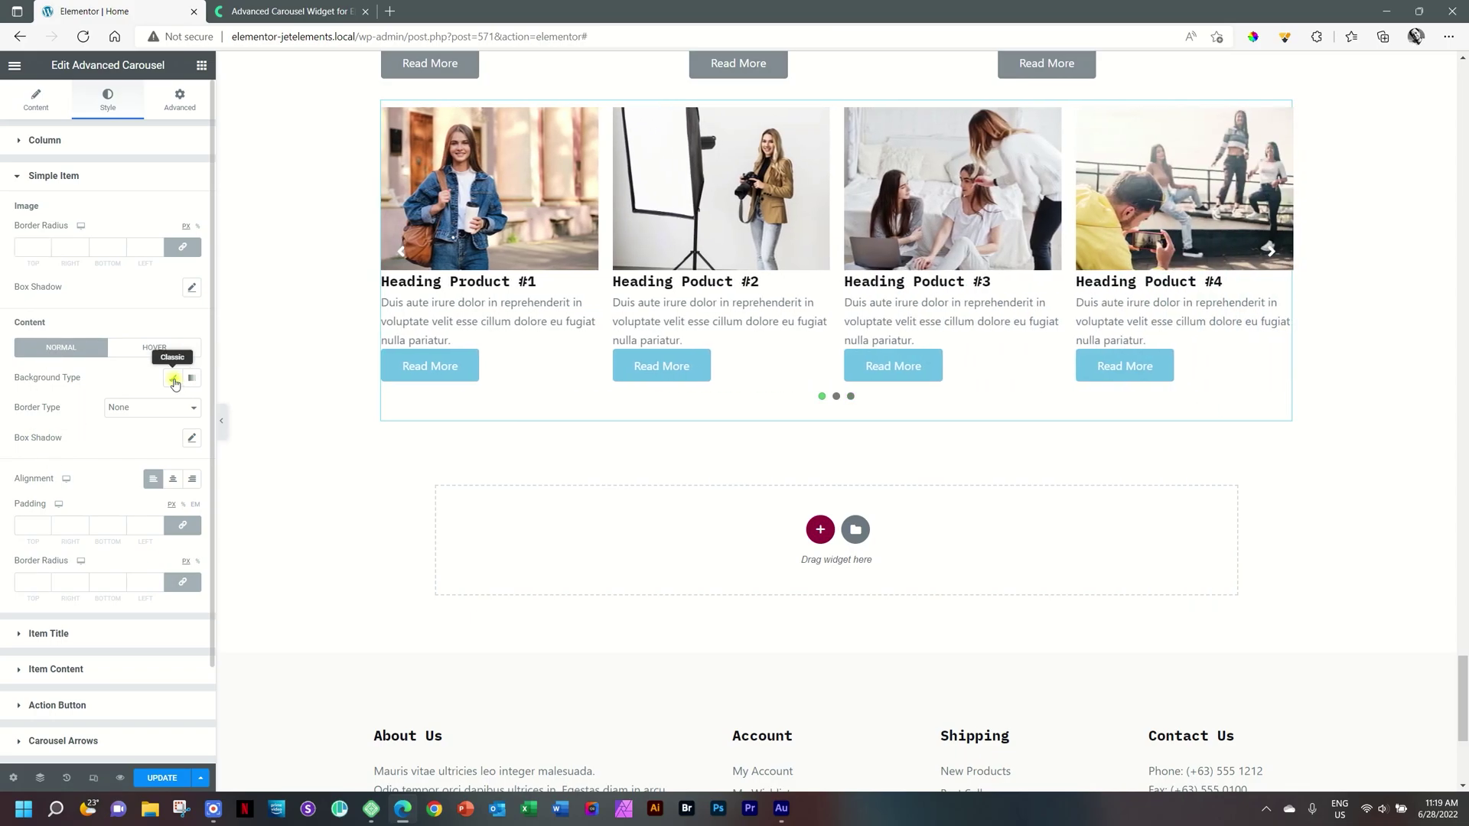
left_click(174, 379)
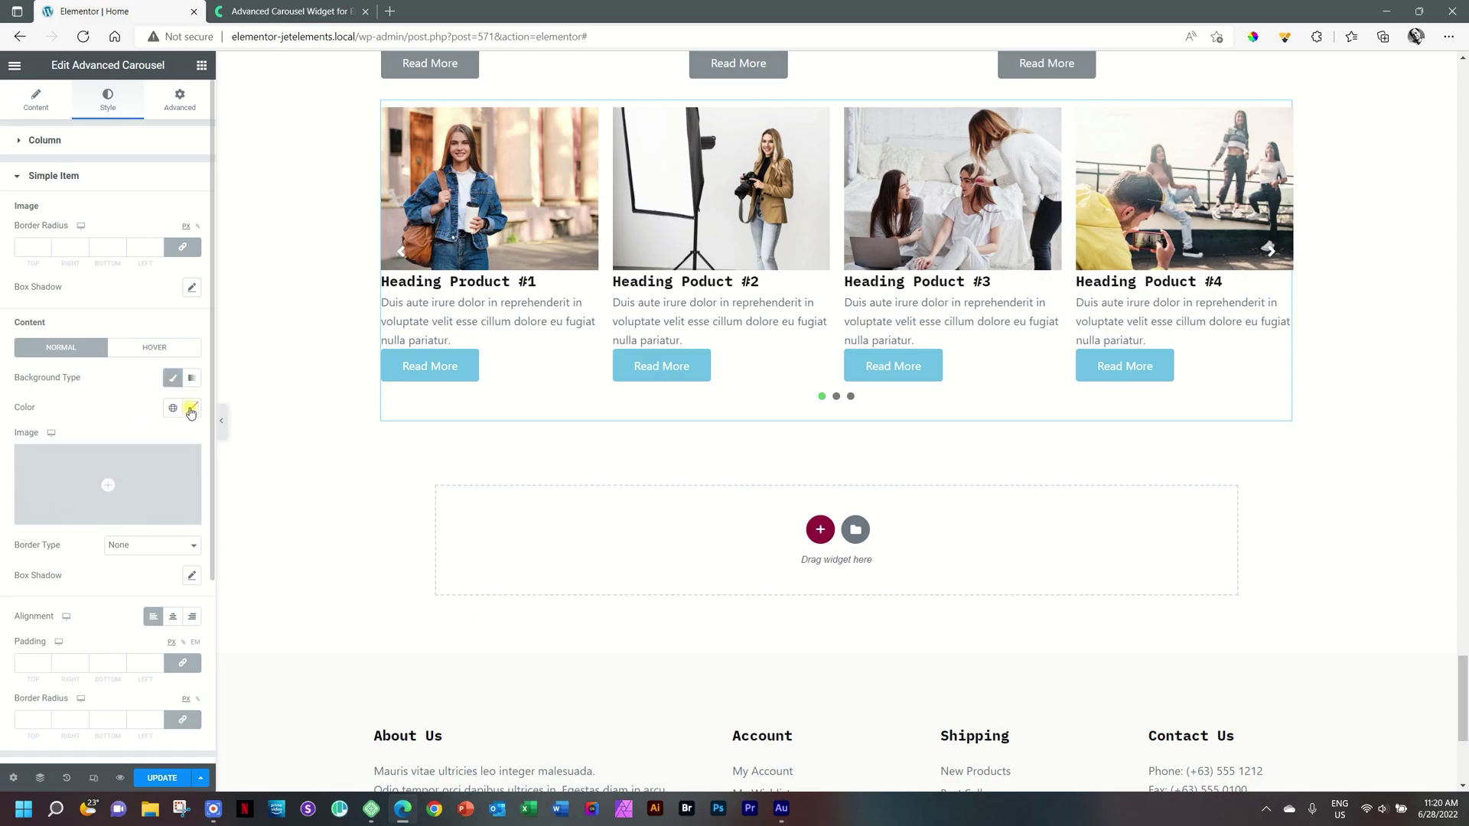
left_click(191, 411)
left_click(27, 470)
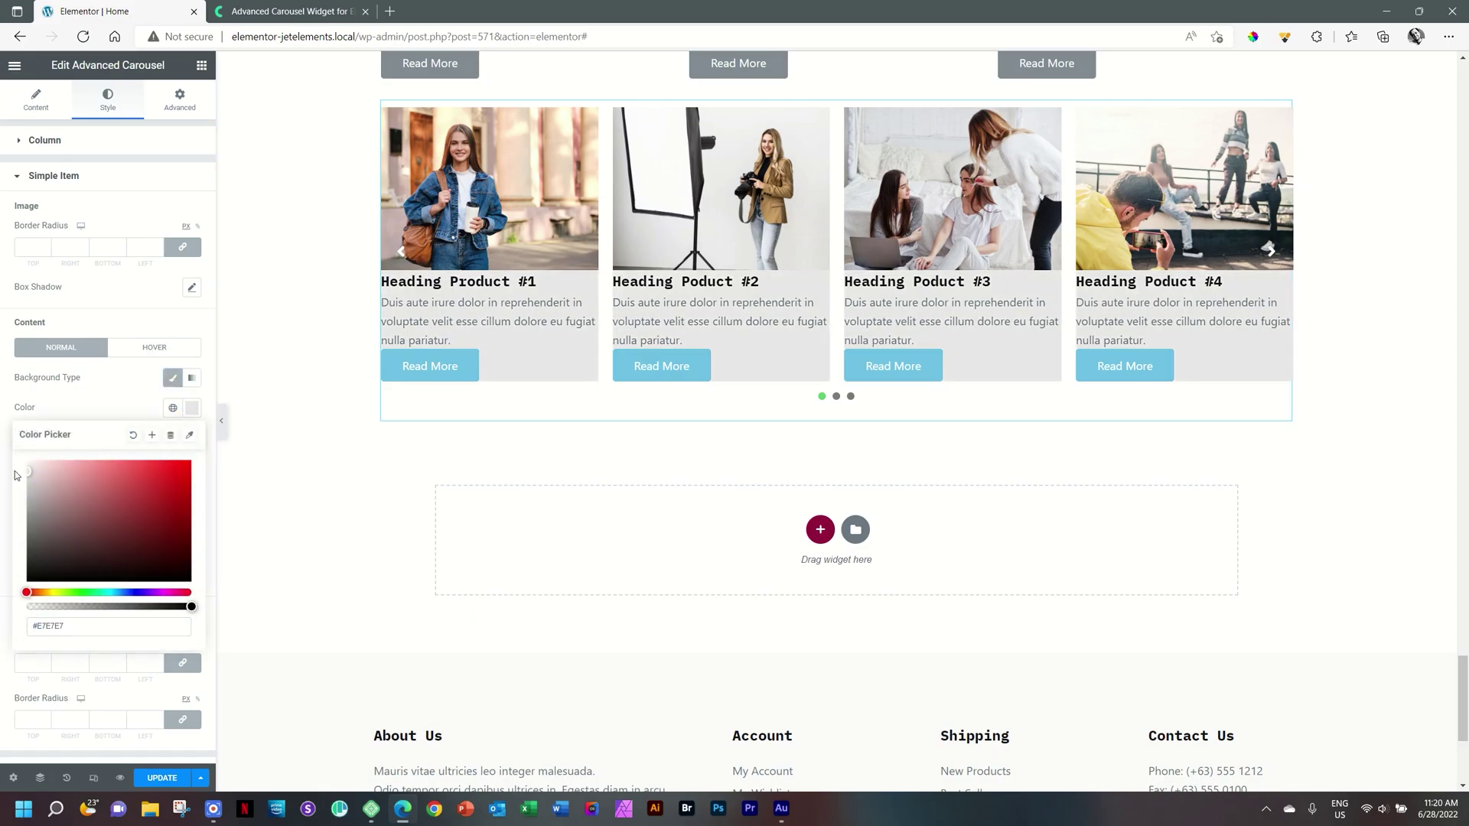
left_click_drag(15, 475, 15, 472)
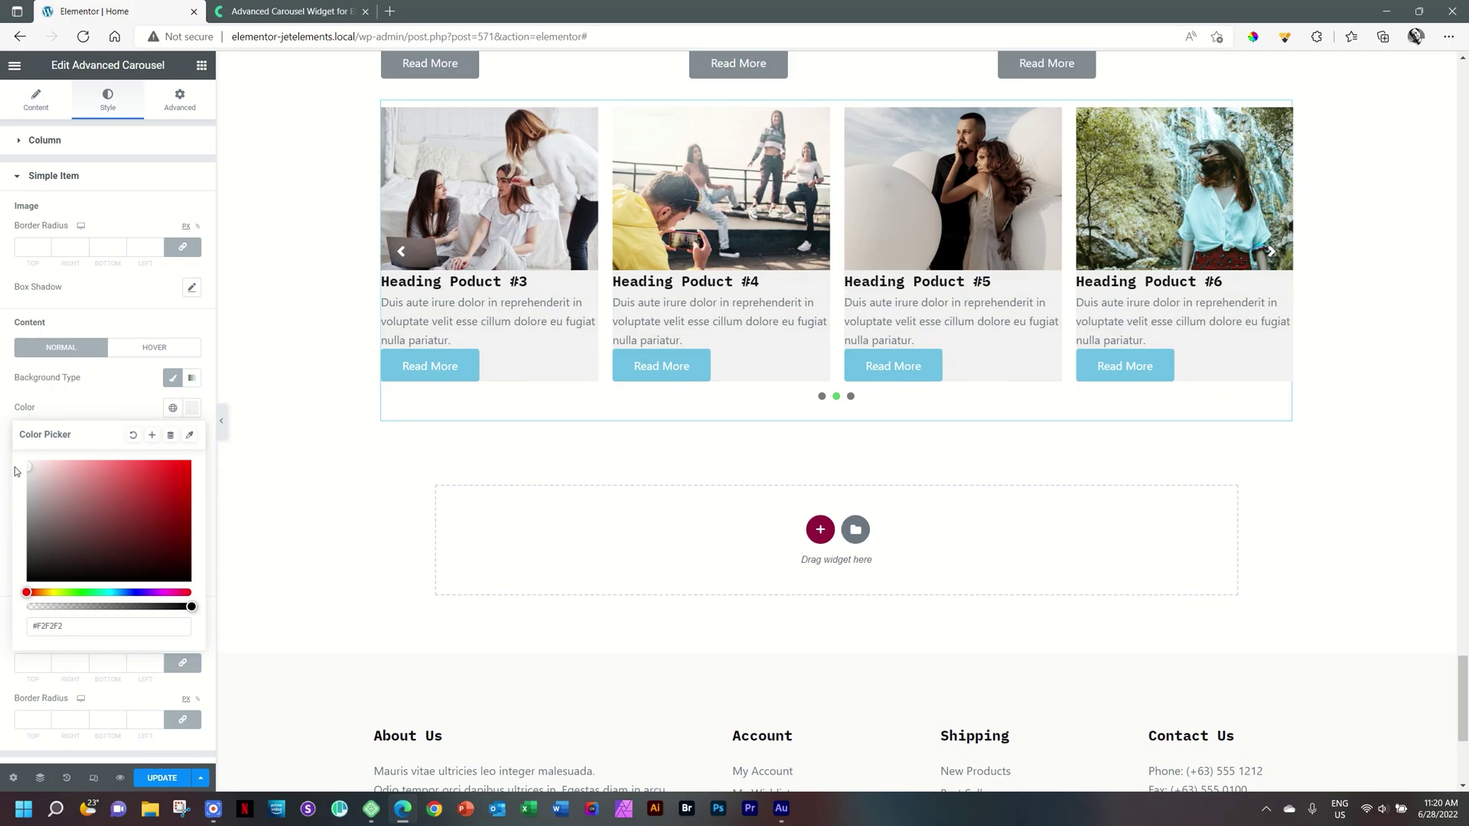
left_click(191, 414)
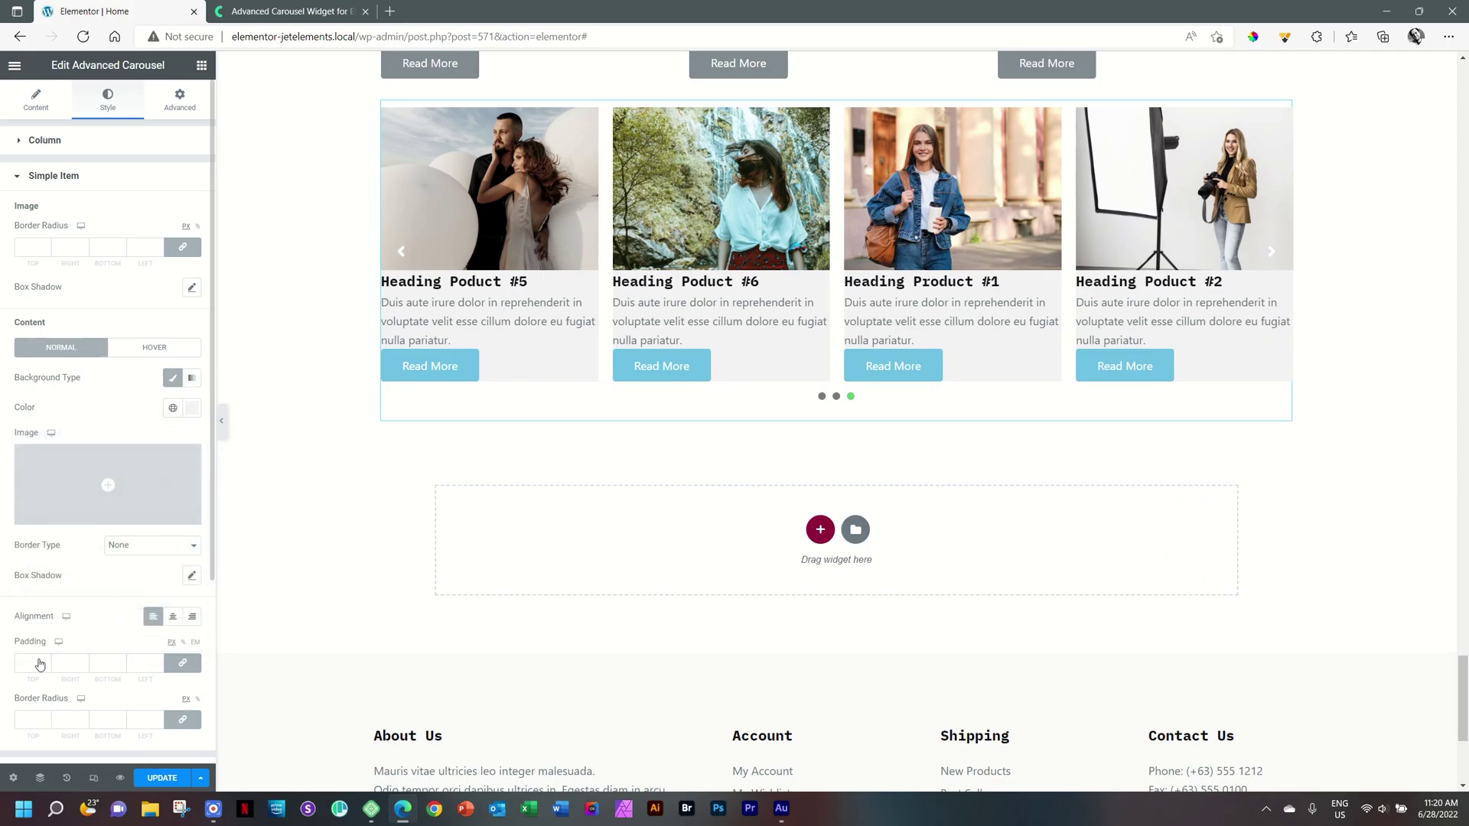
Set the item padding to 20 on all sides and keep content left-aligned.
left_click(32, 664)
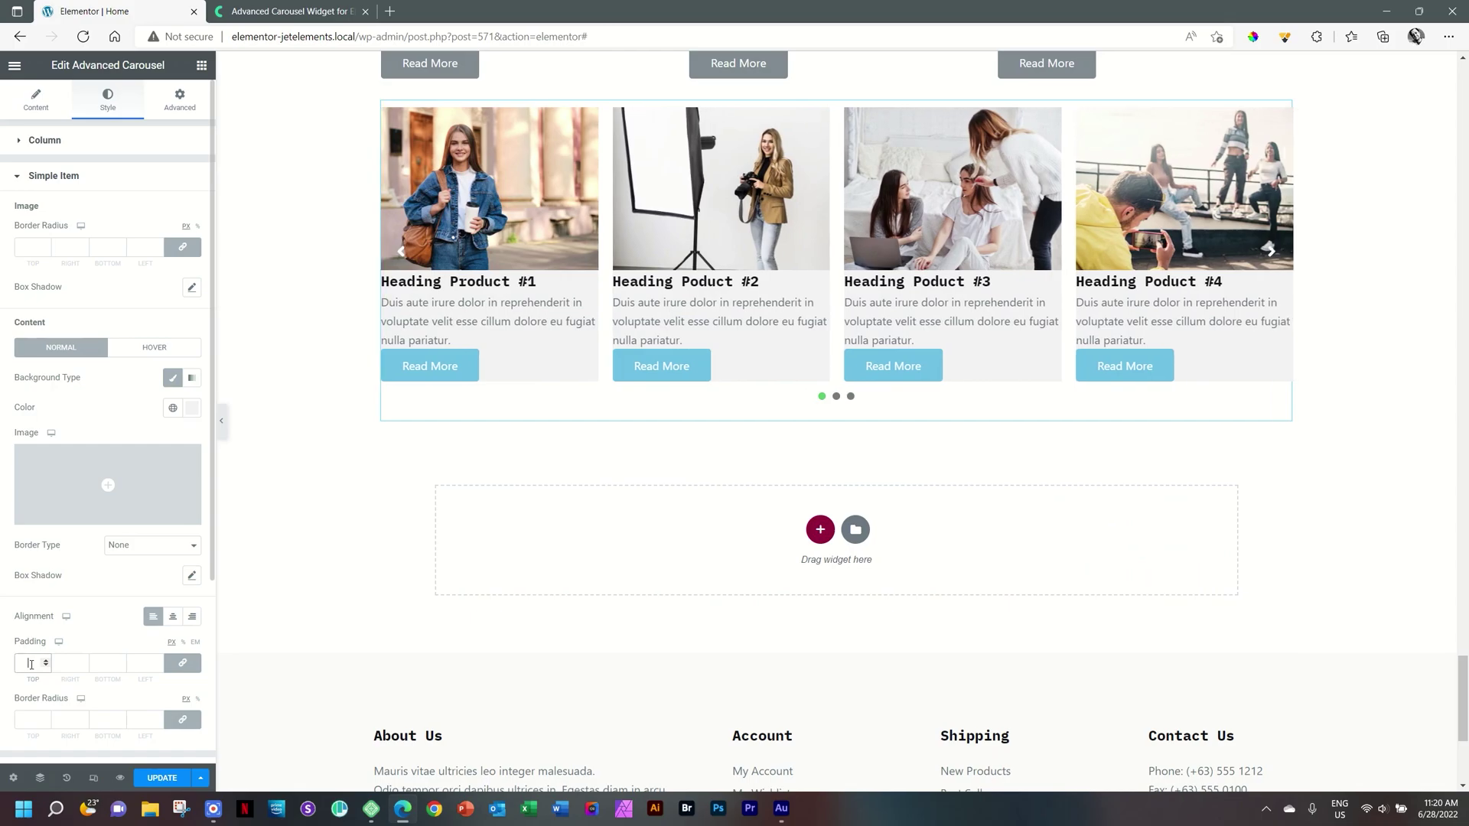
type("15")
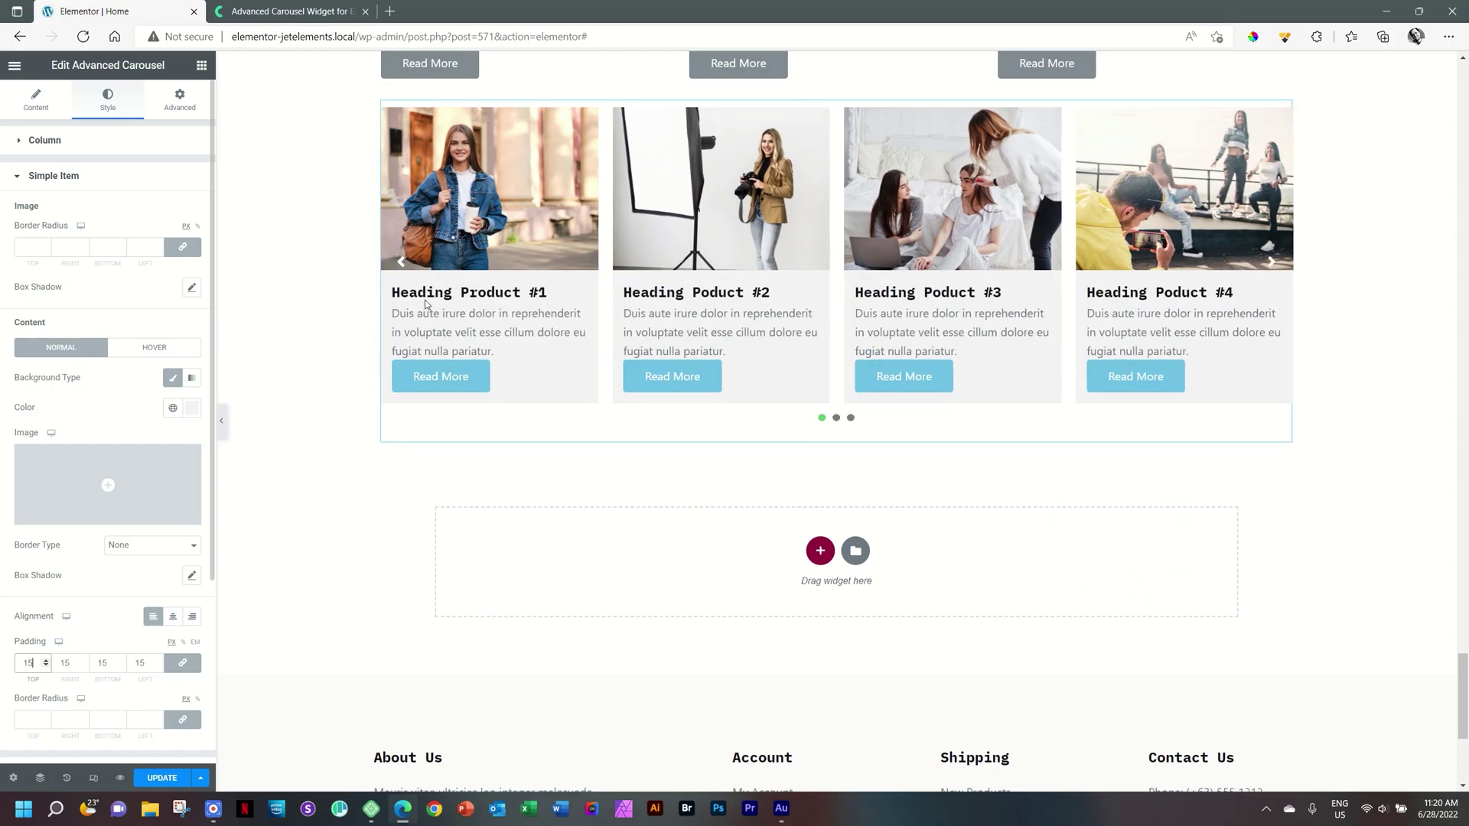
double_click(28, 663)
type("20")
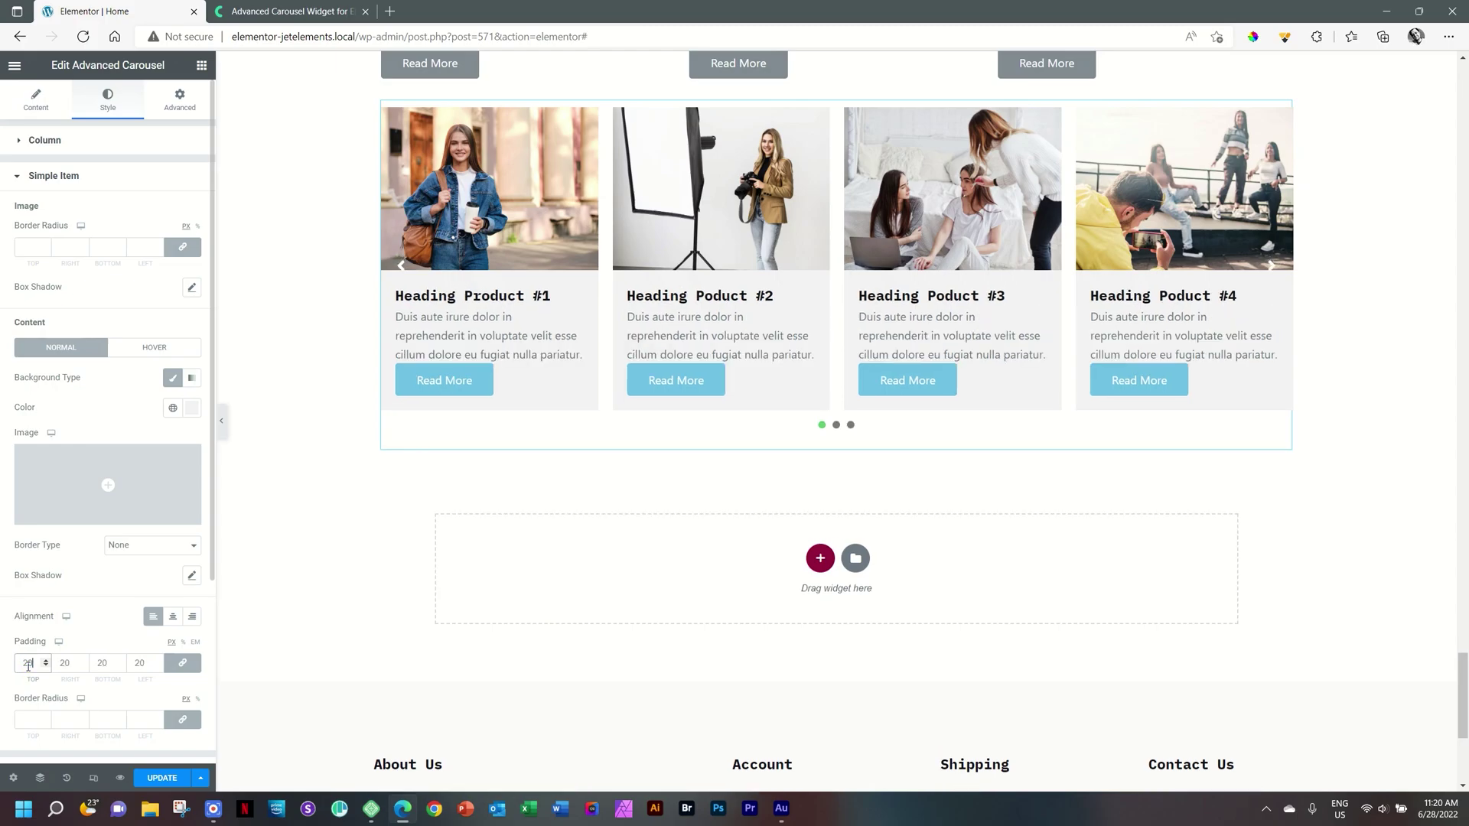
left_click(173, 621)
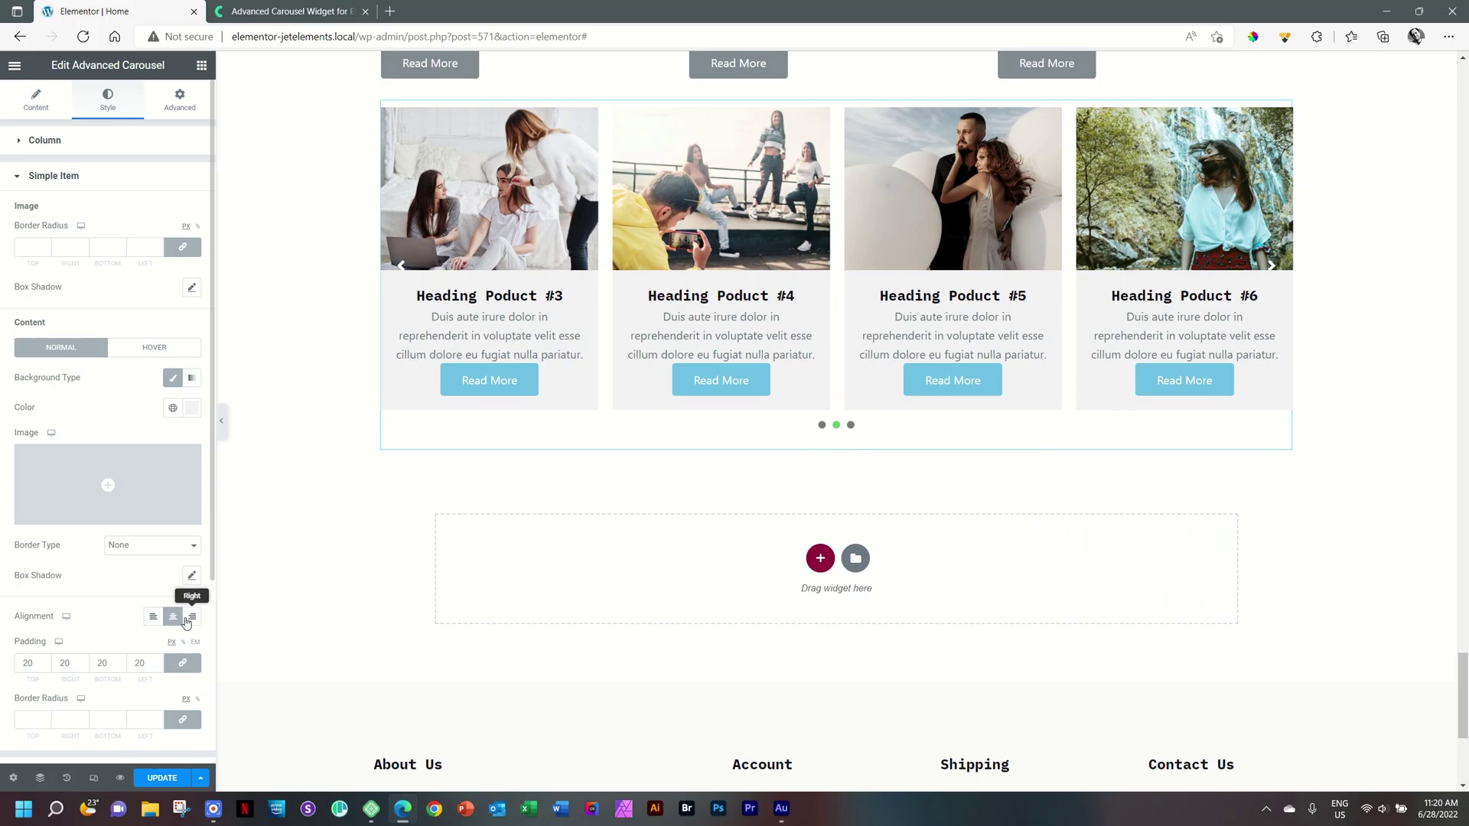
left_click(192, 619)
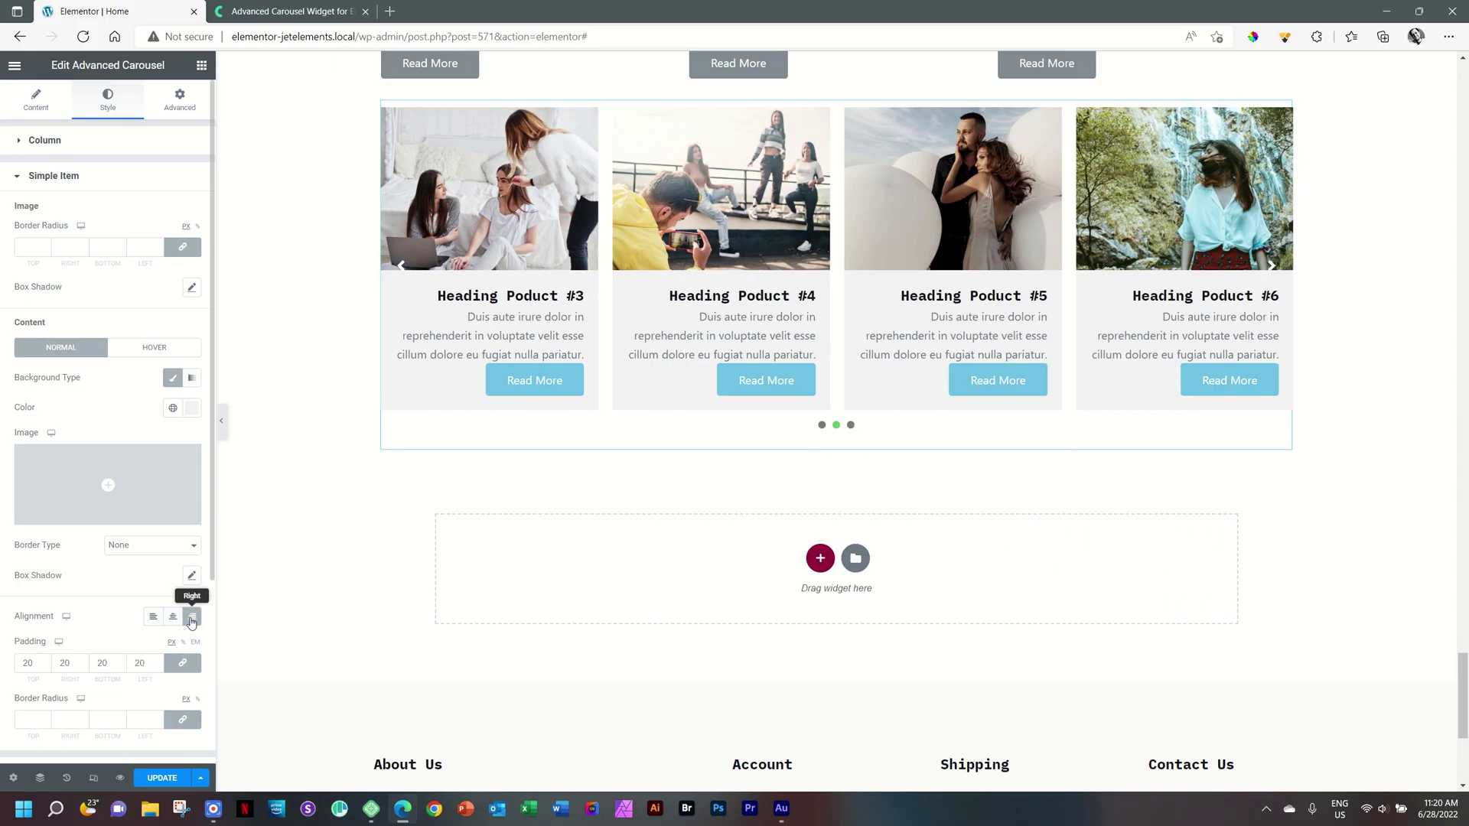
left_click(151, 620)
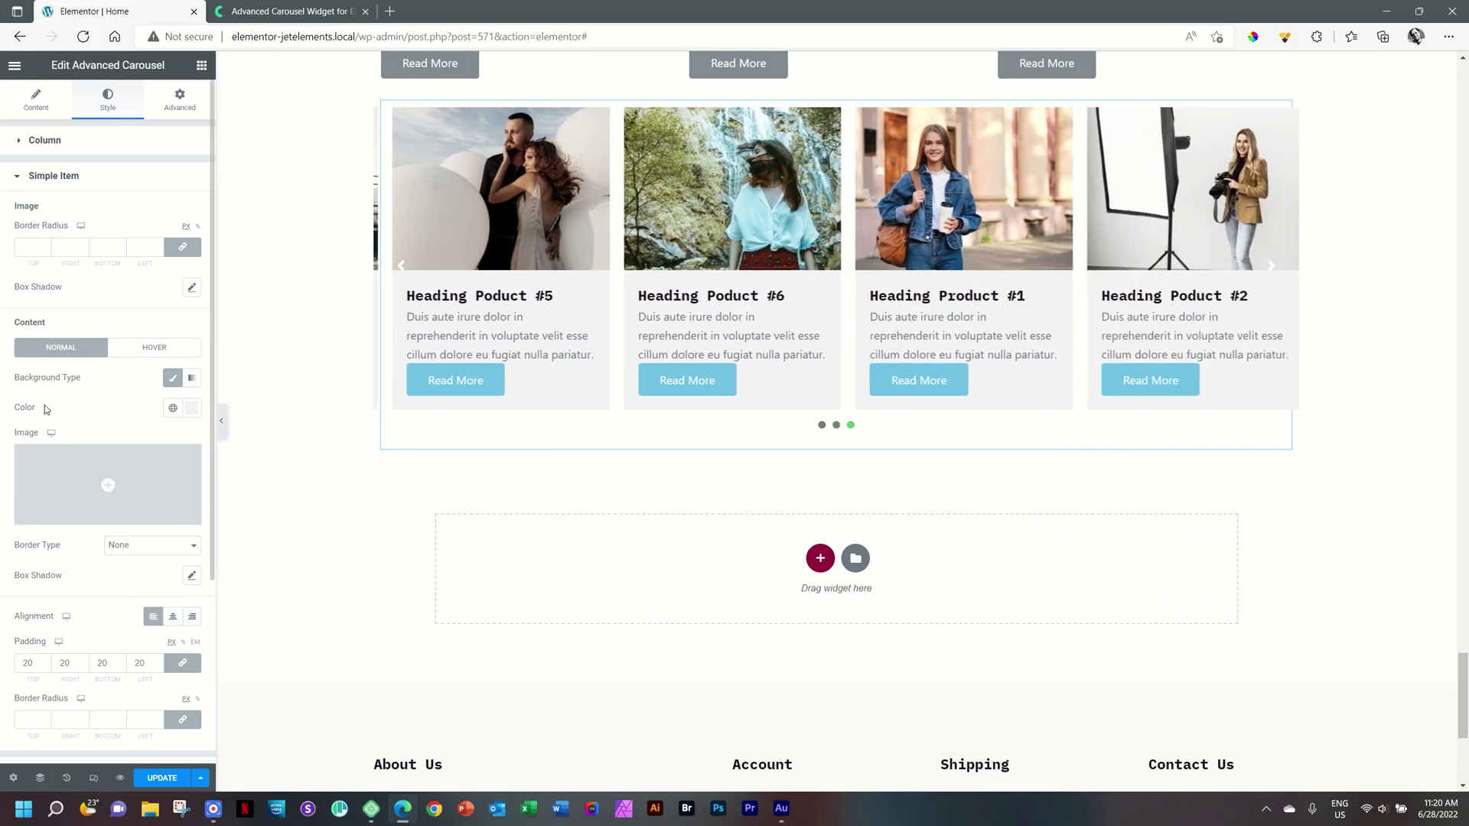
mouse_move(114, 481)
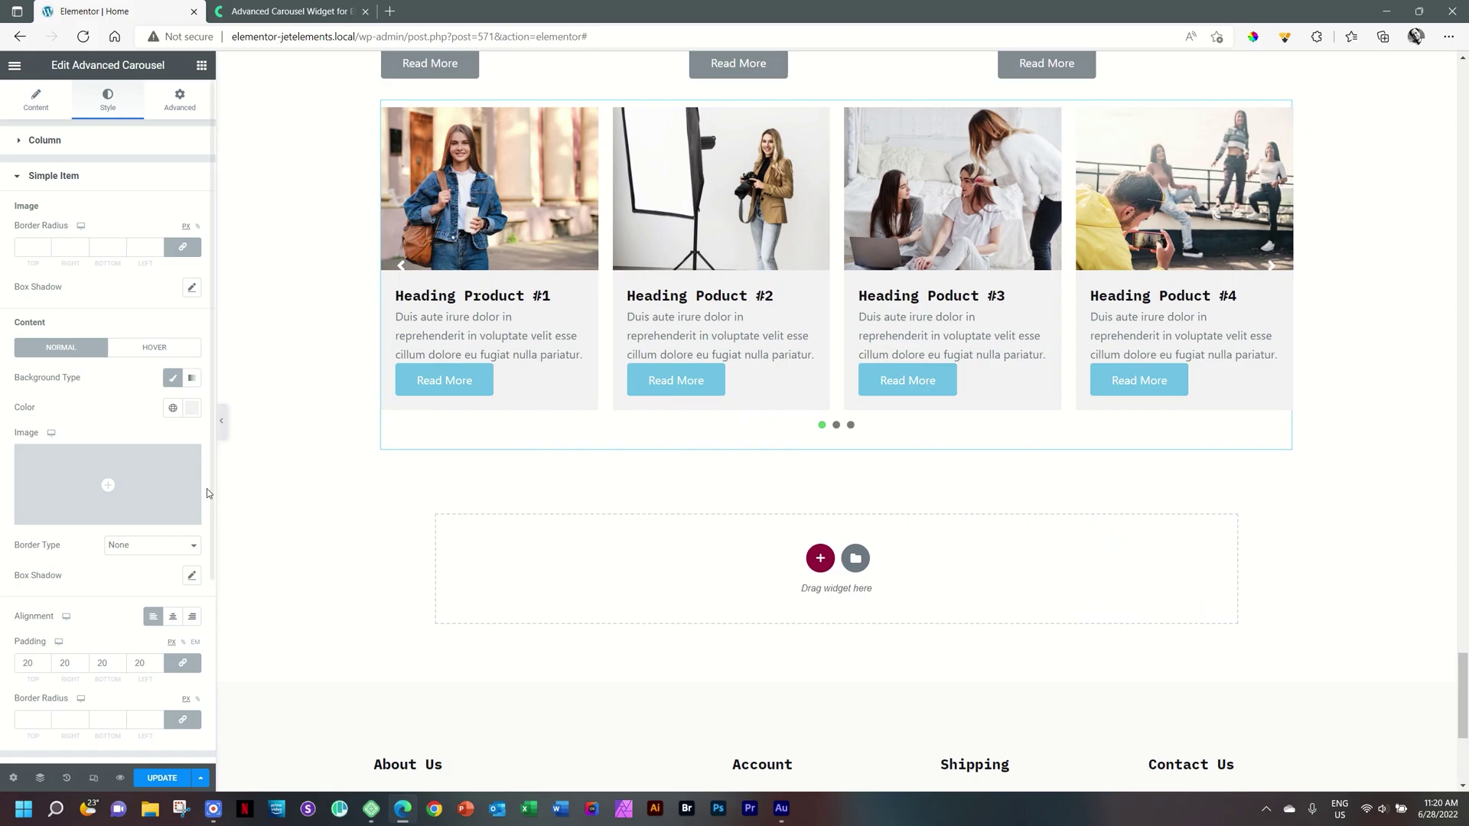
left_click(61, 186)
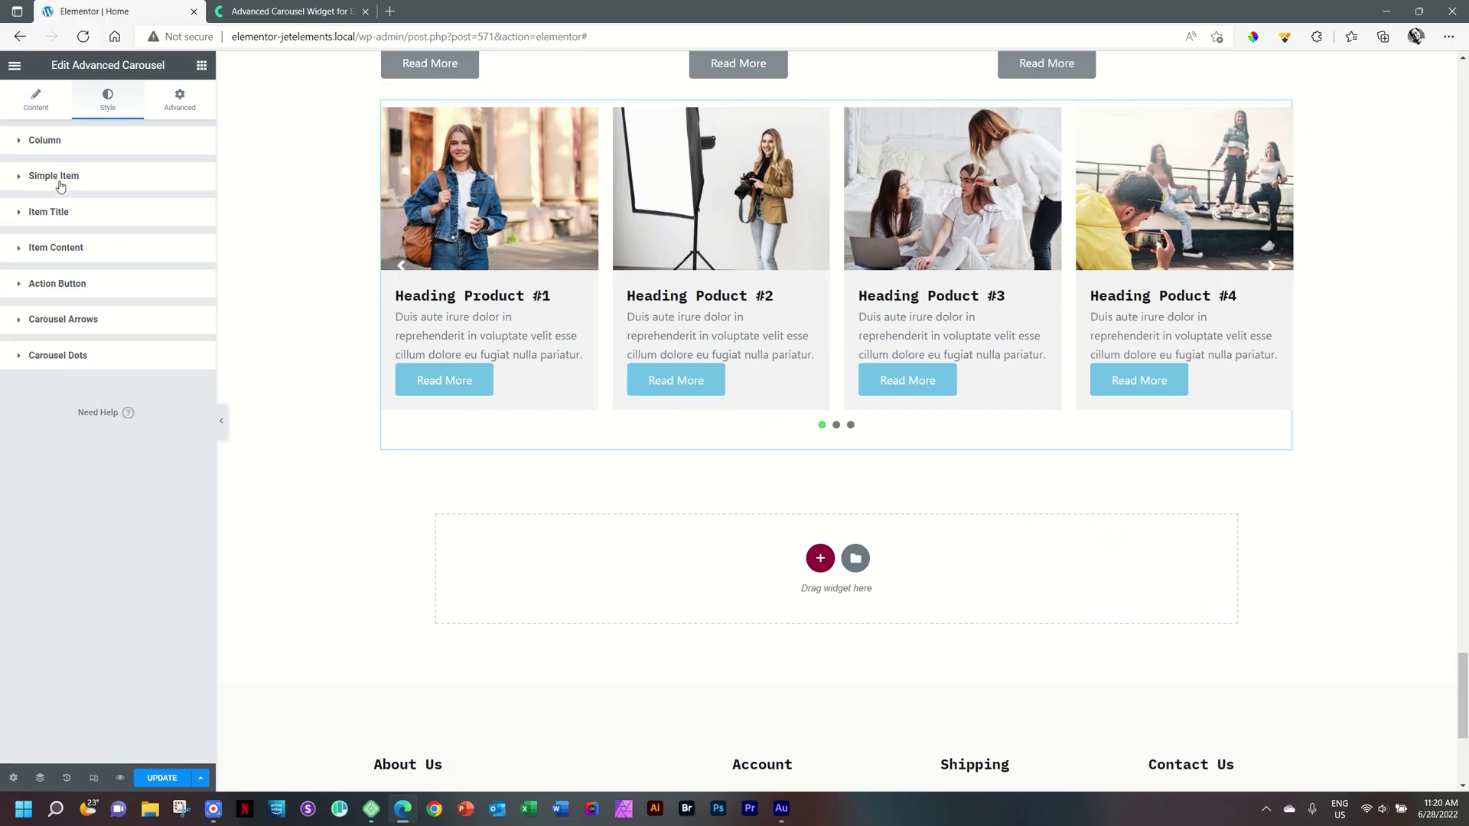
Unlink the Item Title margin and set its bottom value to 10.
left_click(44, 213)
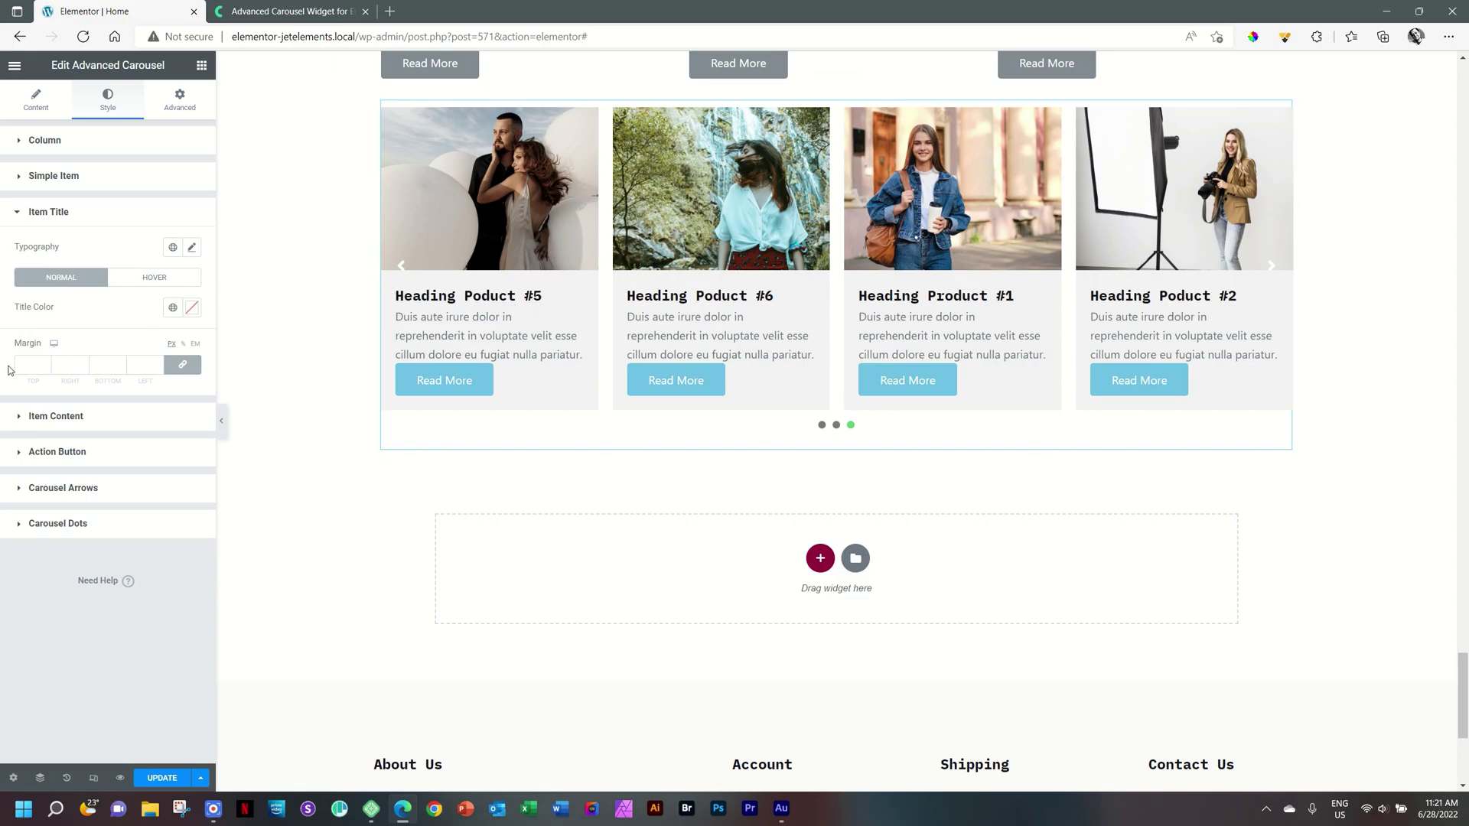
left_click(185, 369)
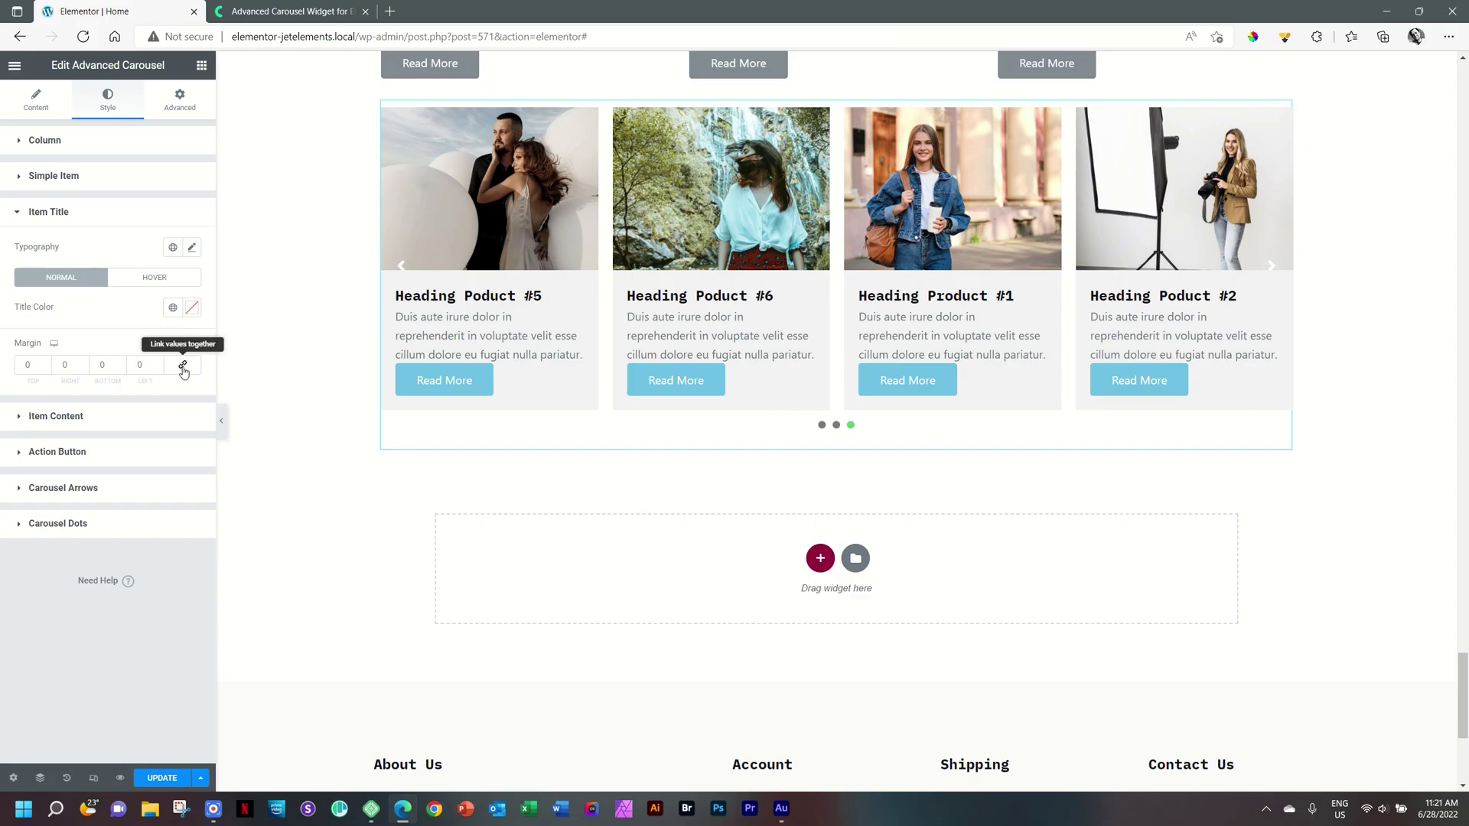
double_click(104, 364)
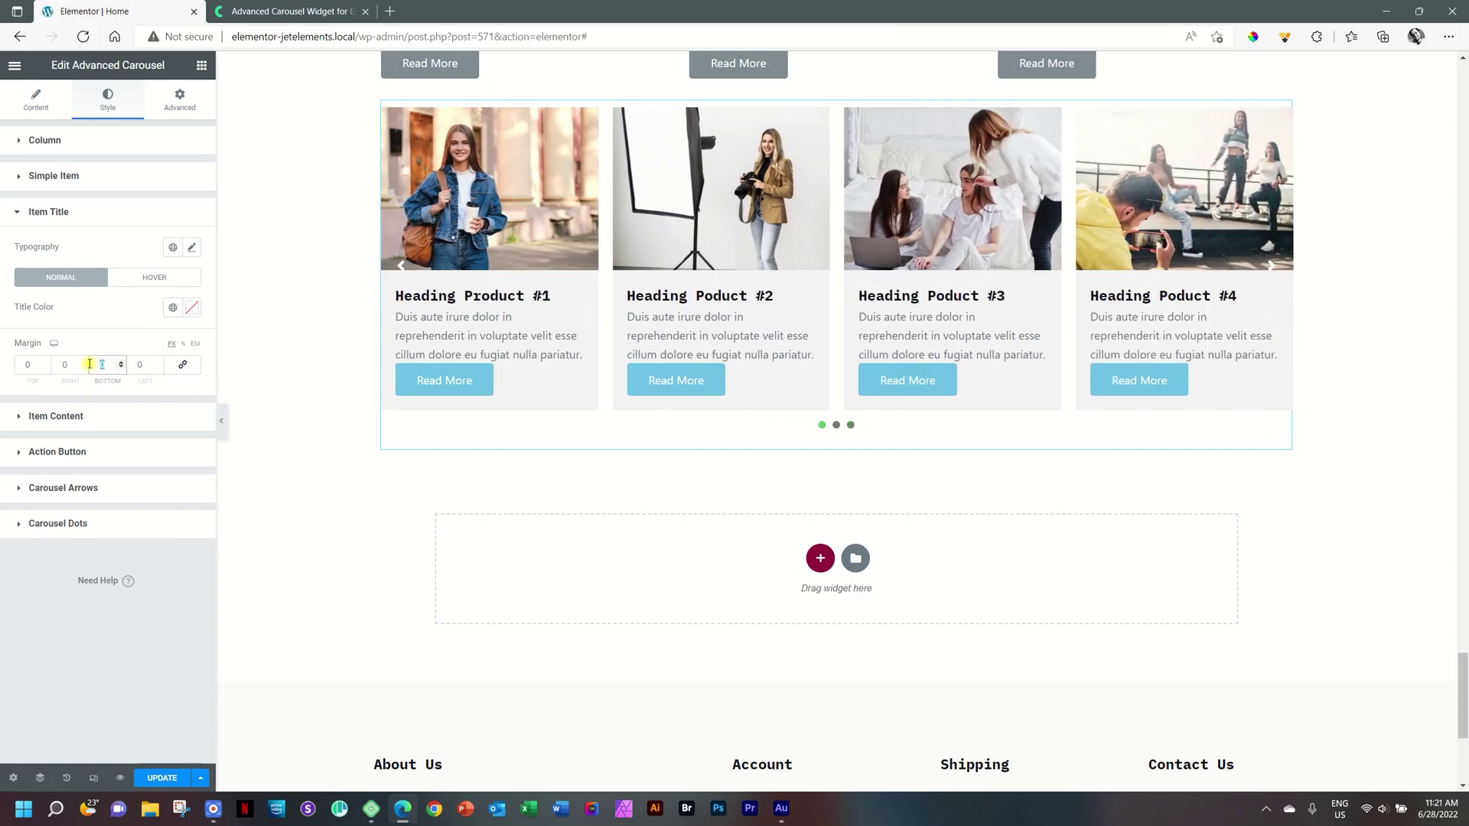
type("10")
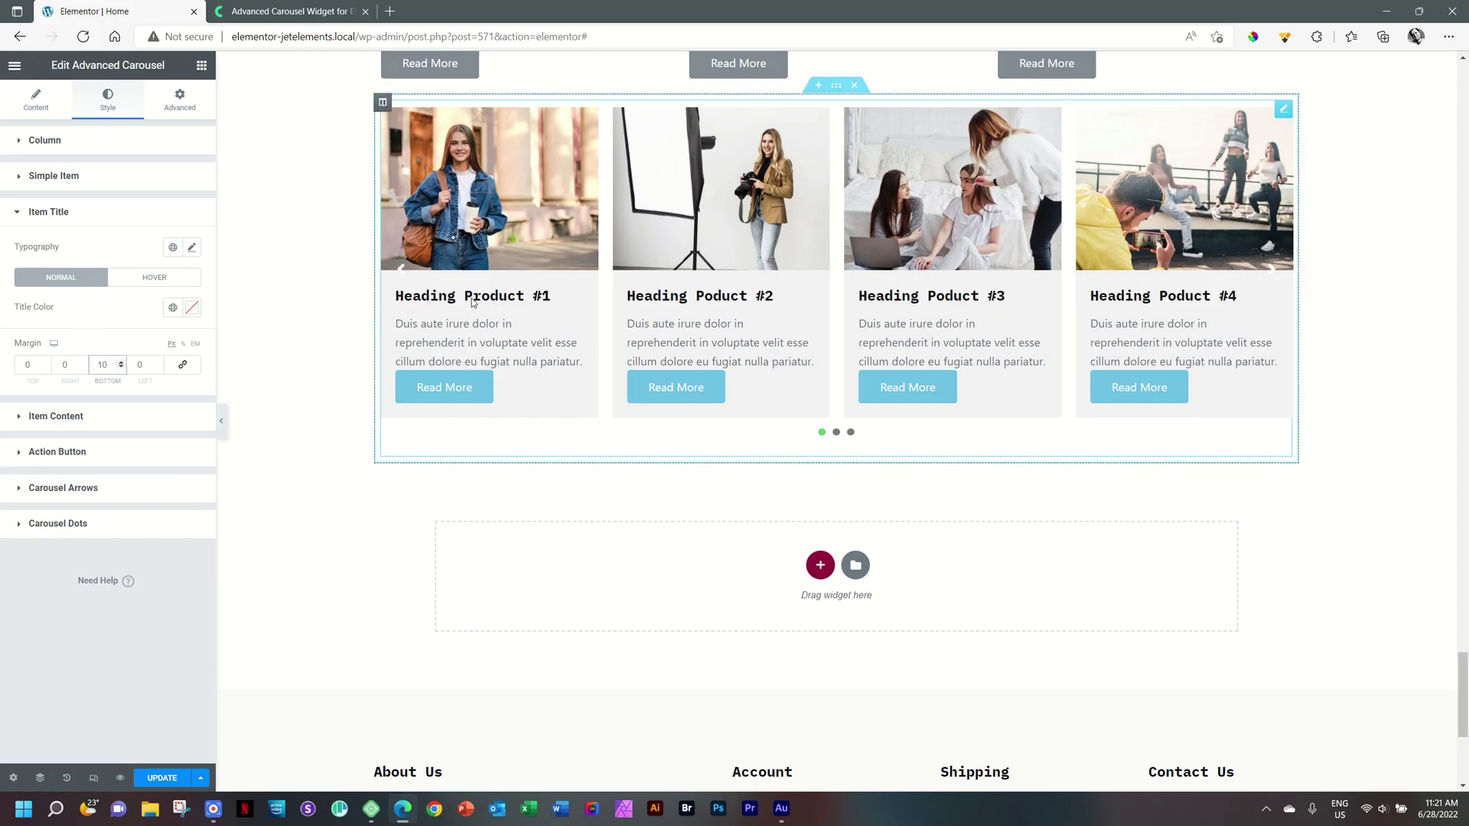
left_click(75, 217)
Unlink the Item Content margin and set its bottom value to 35.
left_click(74, 251)
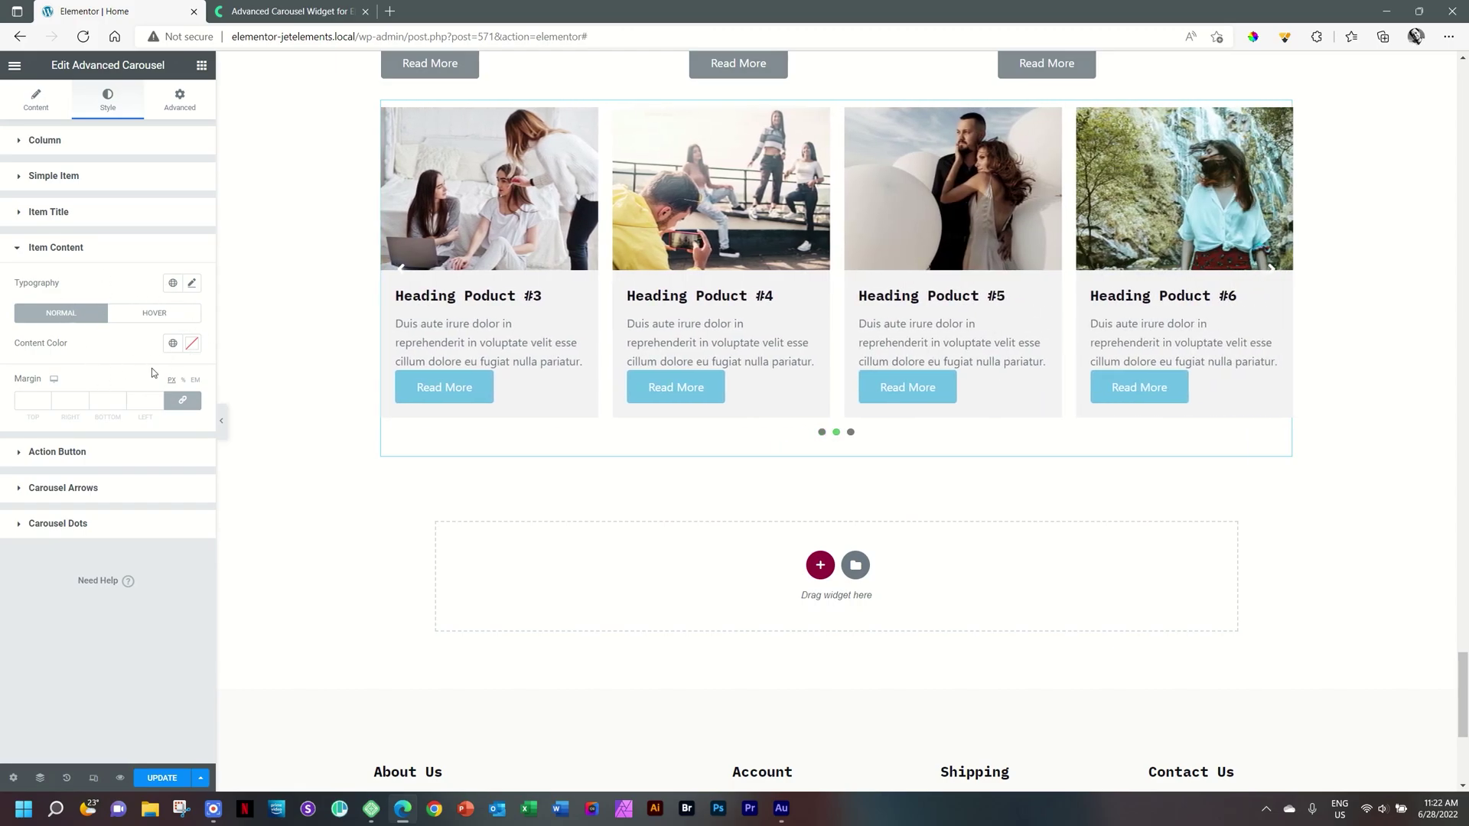
left_click(184, 401)
double_click(91, 401)
type("35")
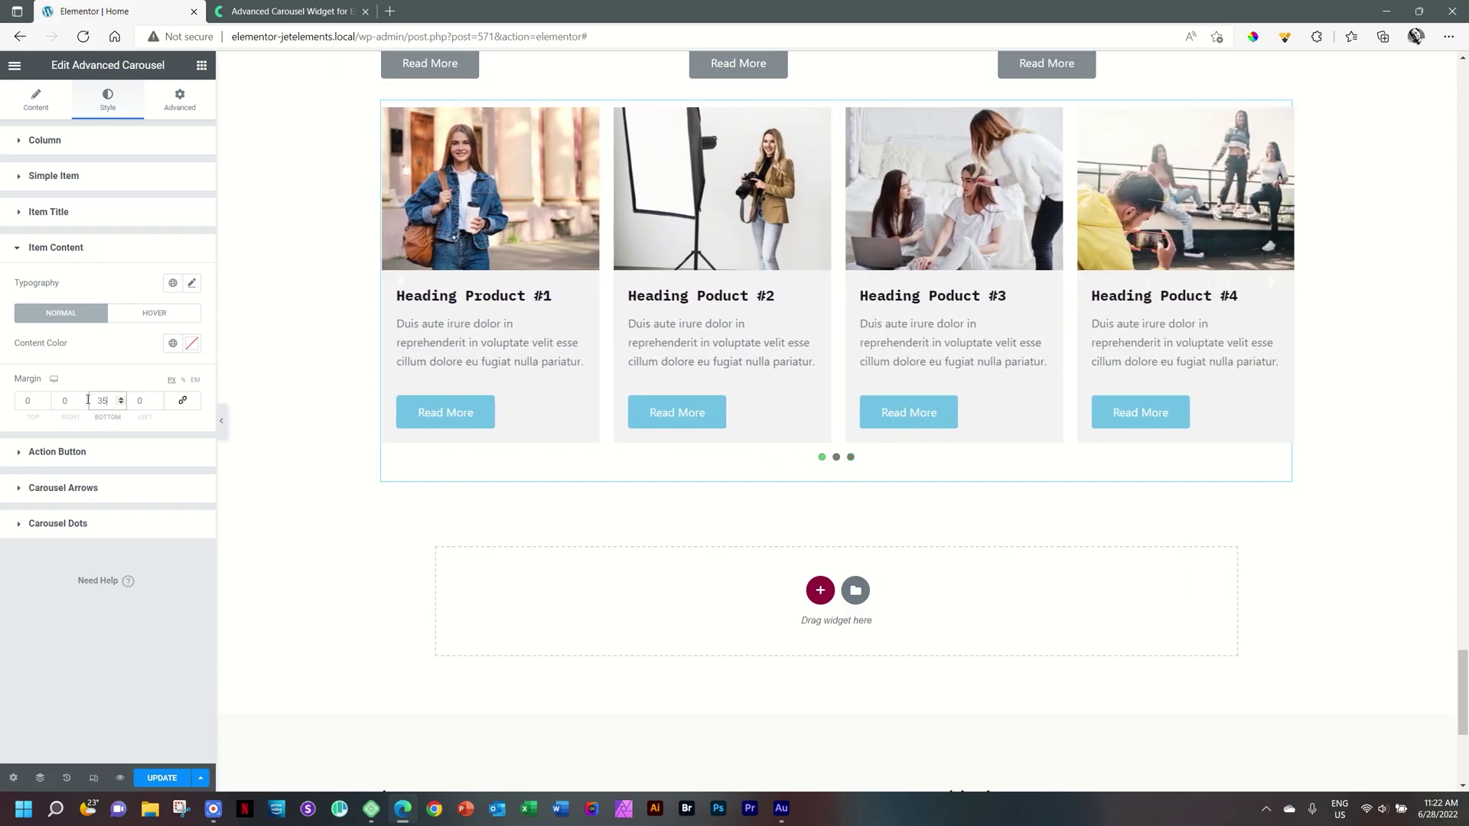
left_click(92, 249)
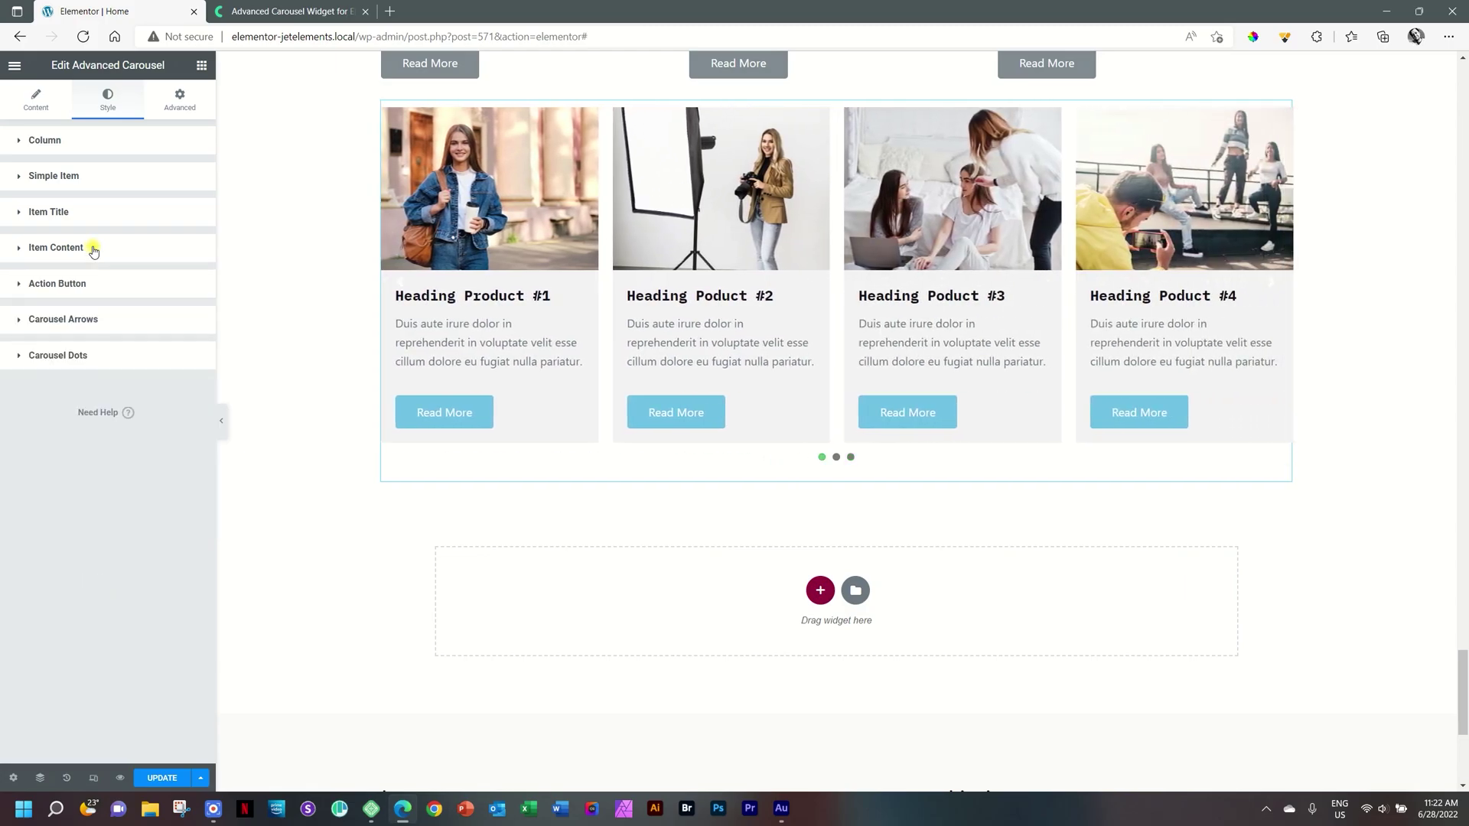
Set the Action Button border radius to 0 on every corner.
left_click(77, 284)
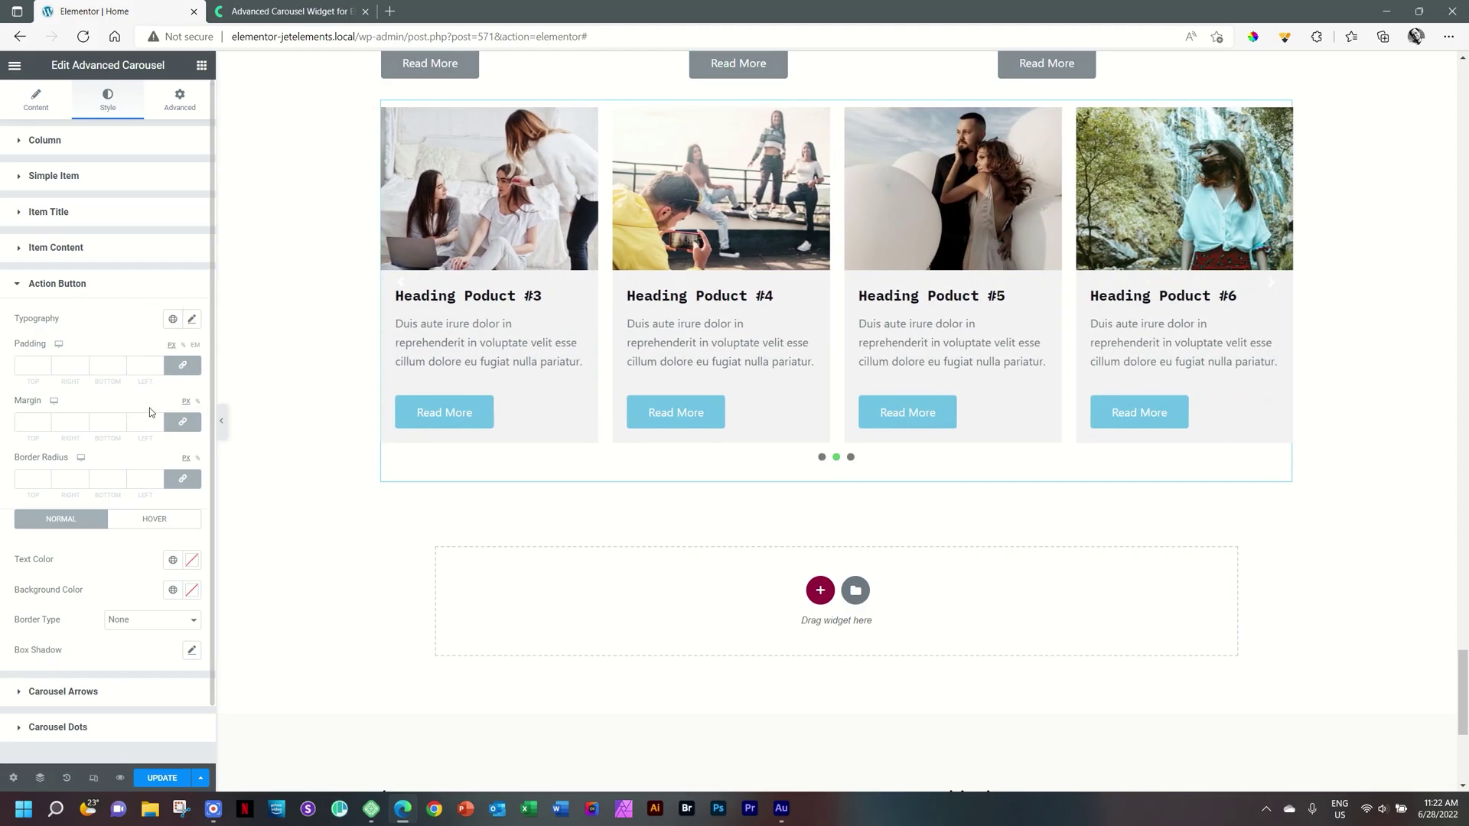
left_click(32, 479)
type("0")
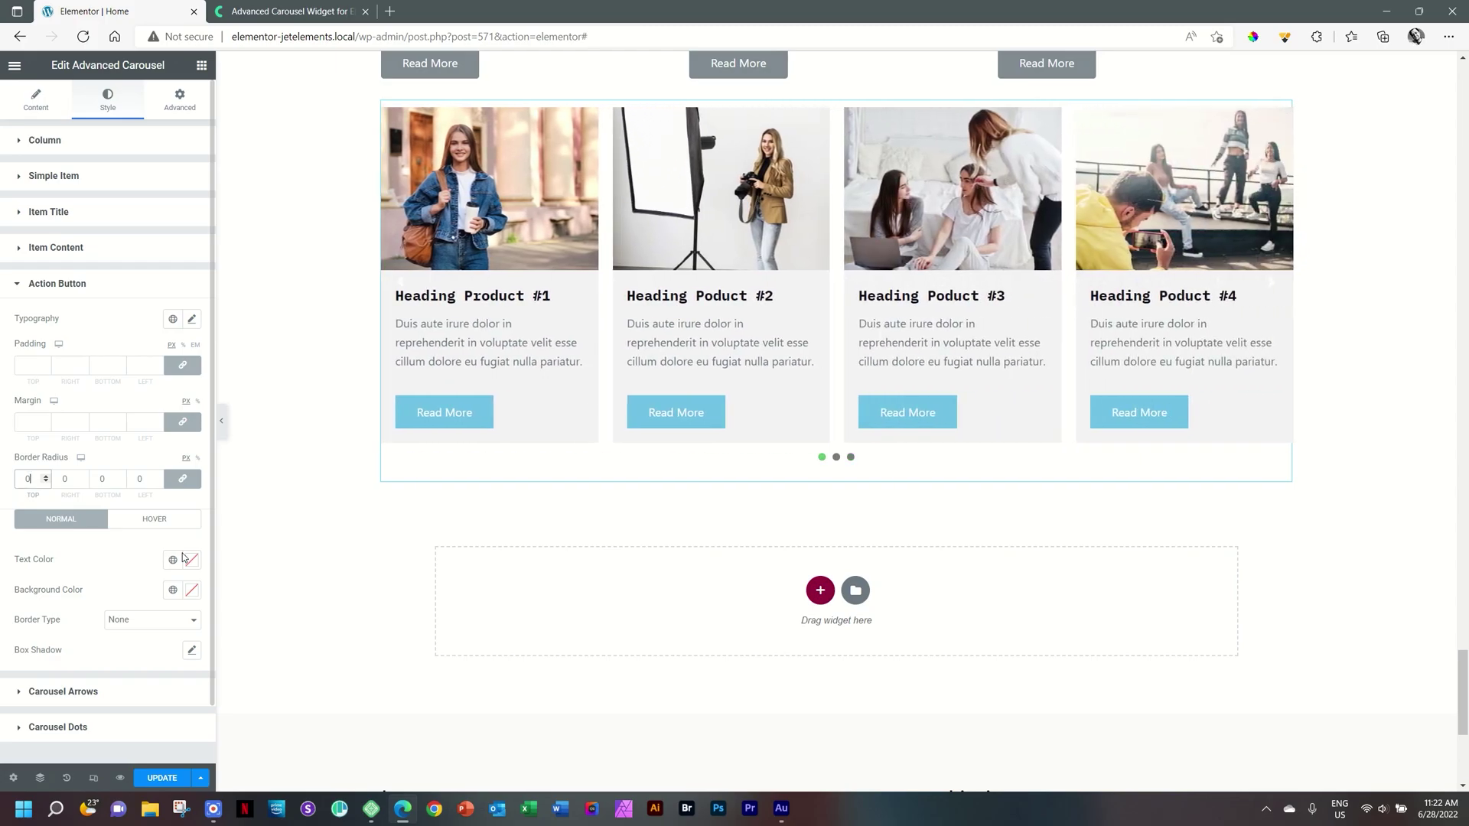
left_click(68, 286)
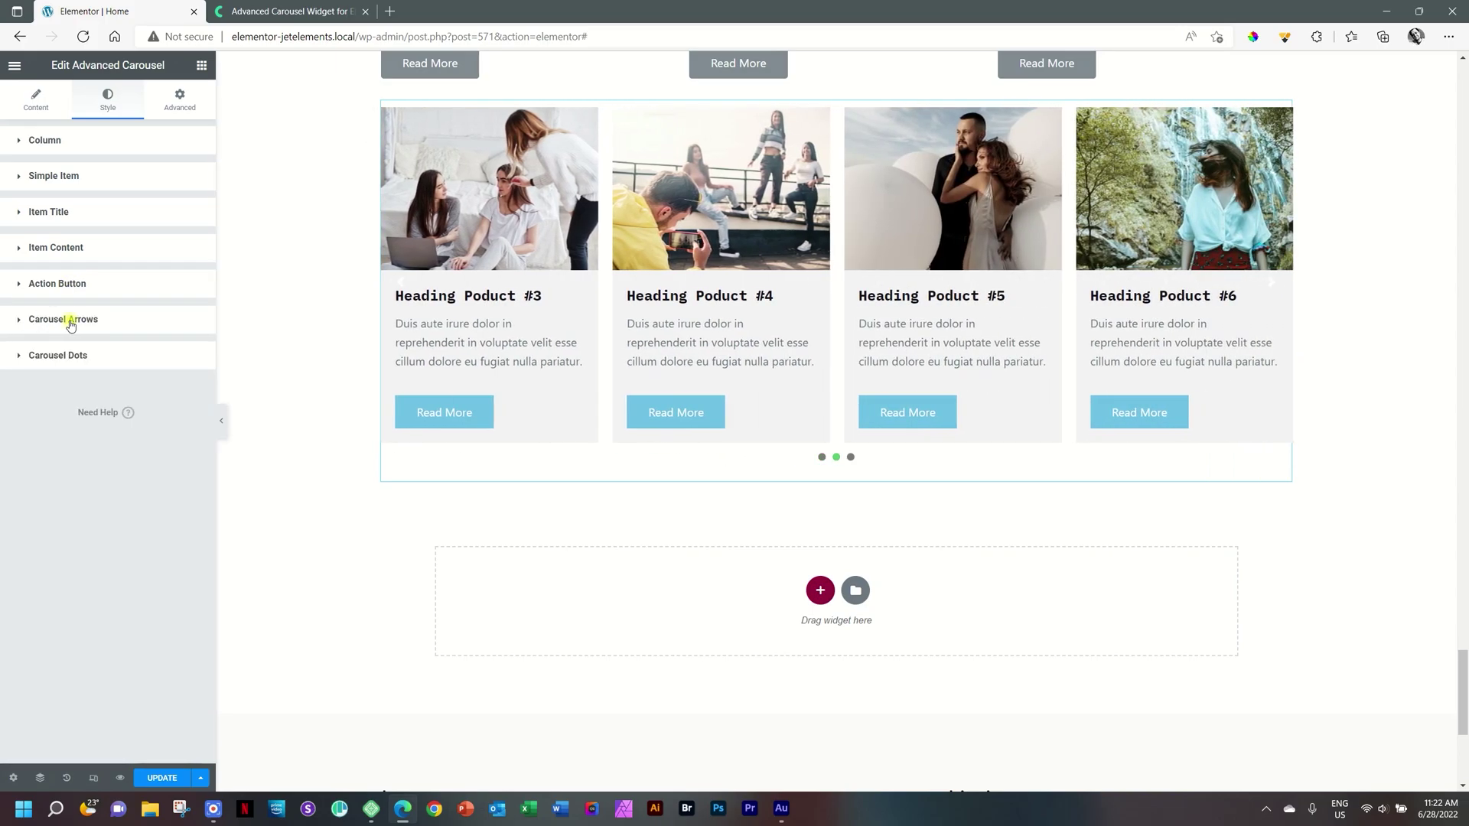
left_click(69, 322)
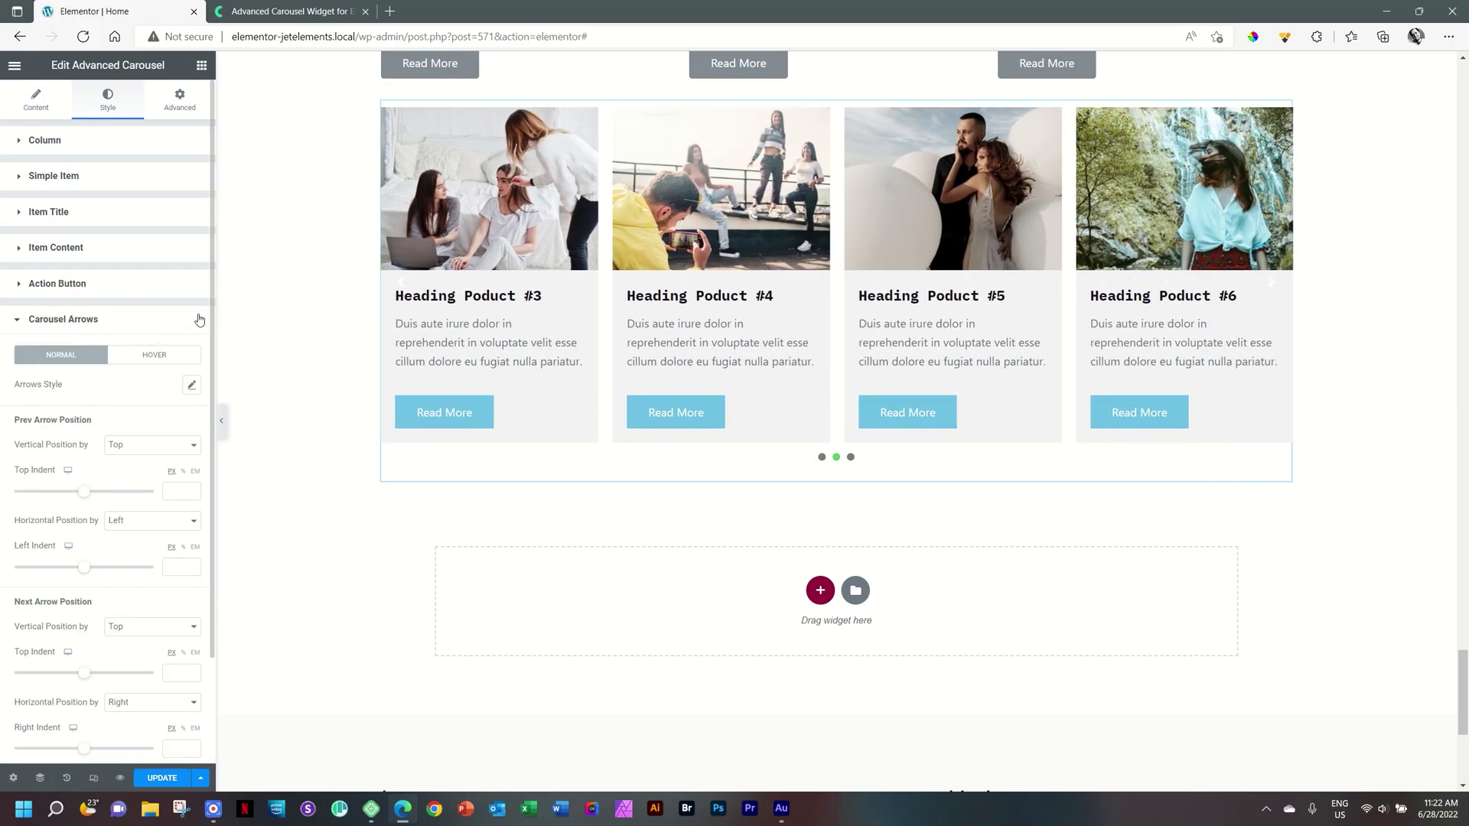
Give the arrows a Classic #000000 background and nudge the previous arrow left.
left_click_drag(211, 300, 214, 431)
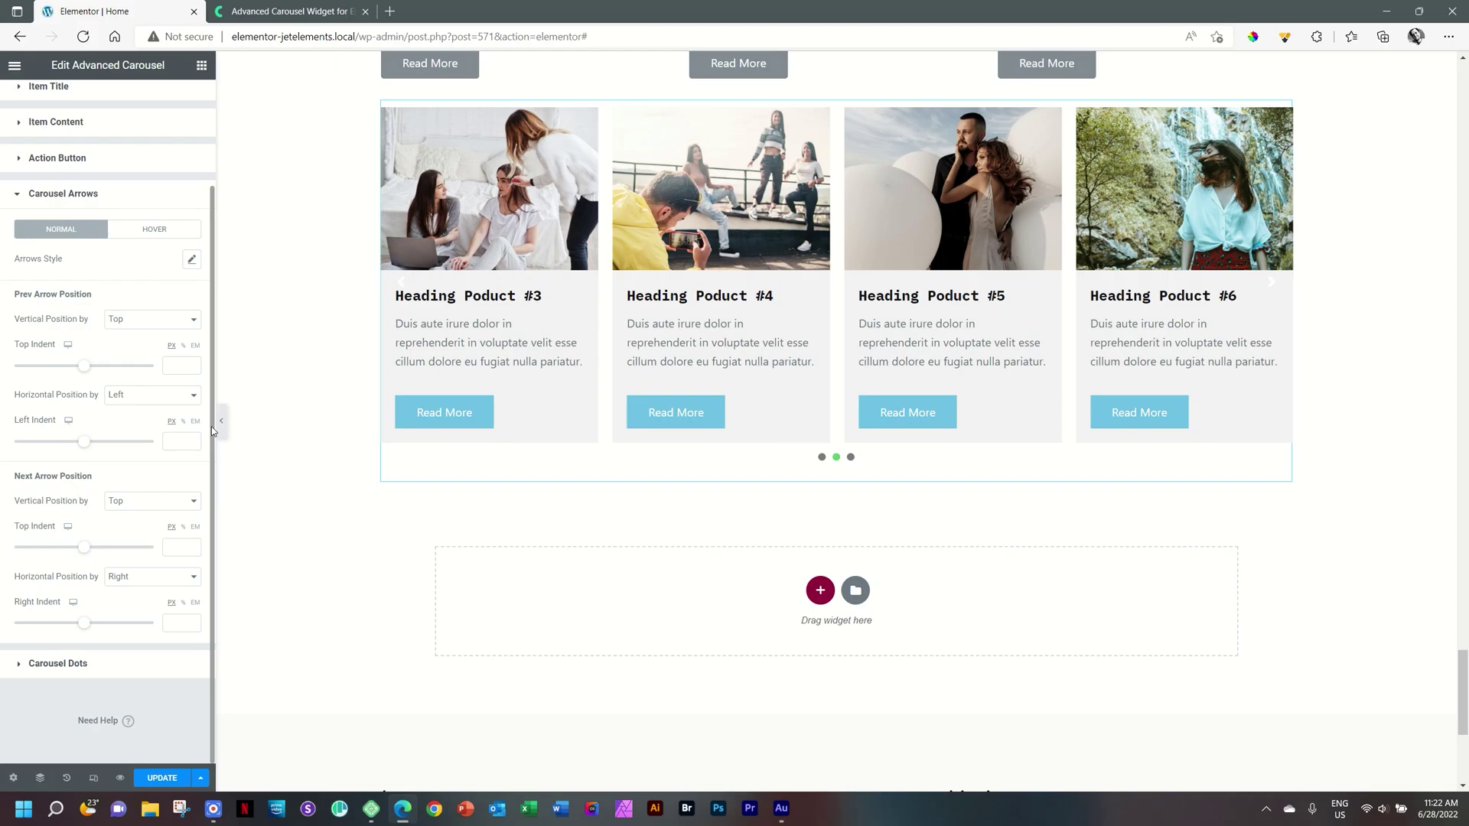
left_click(191, 258)
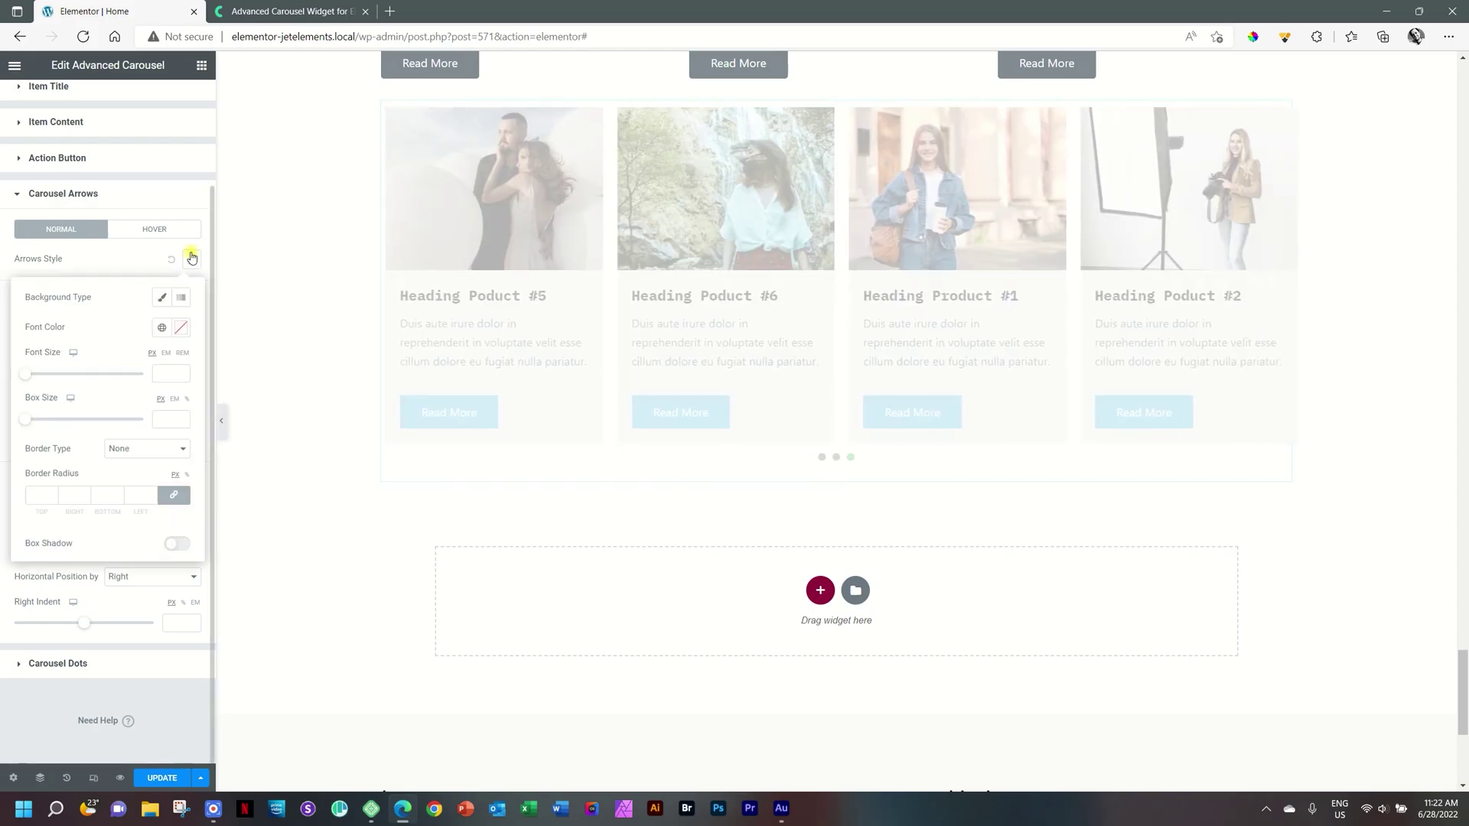
left_click(161, 299)
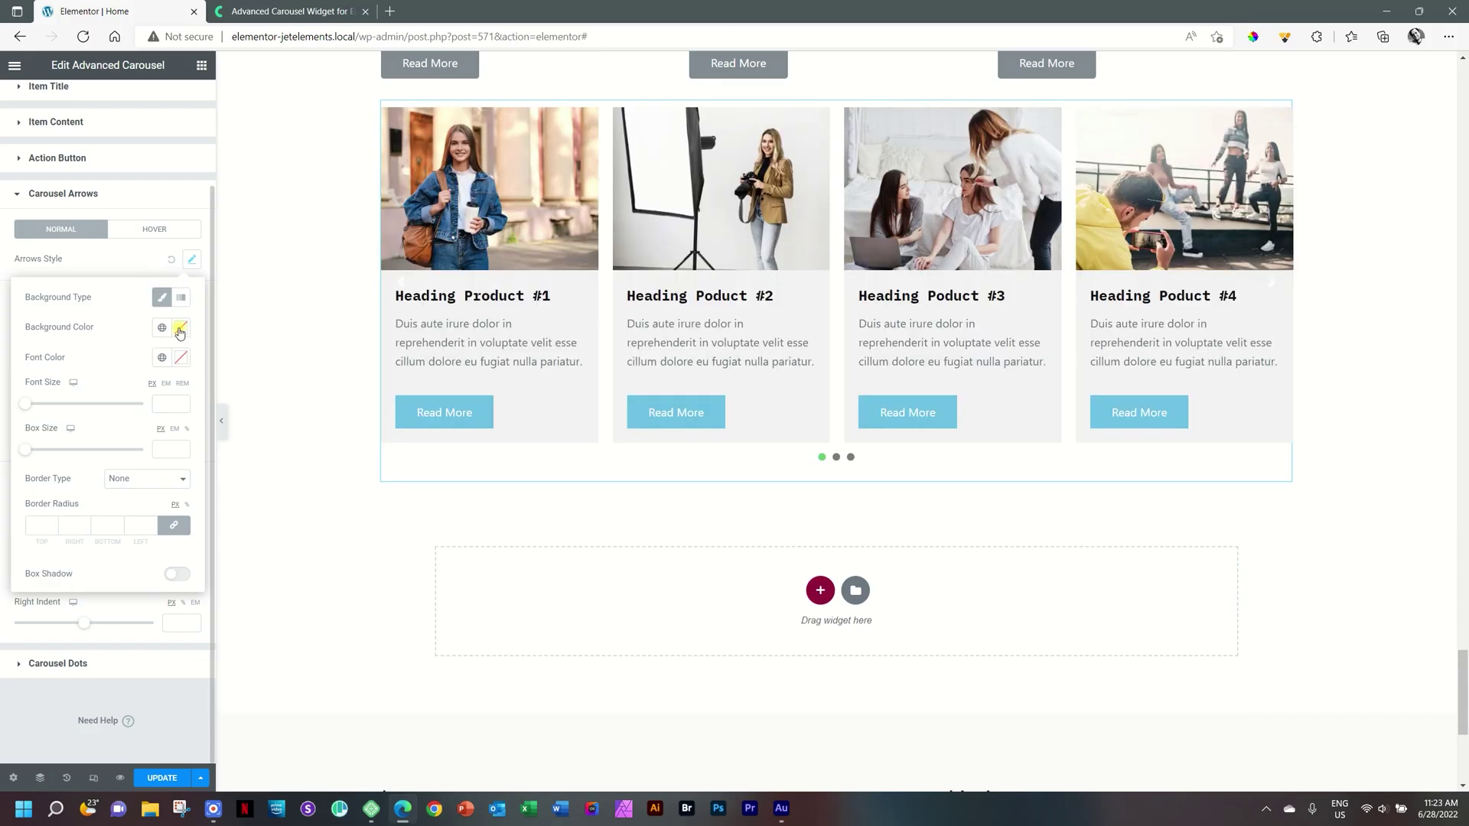
left_click(179, 327)
left_click_drag(117, 452, 75, 540)
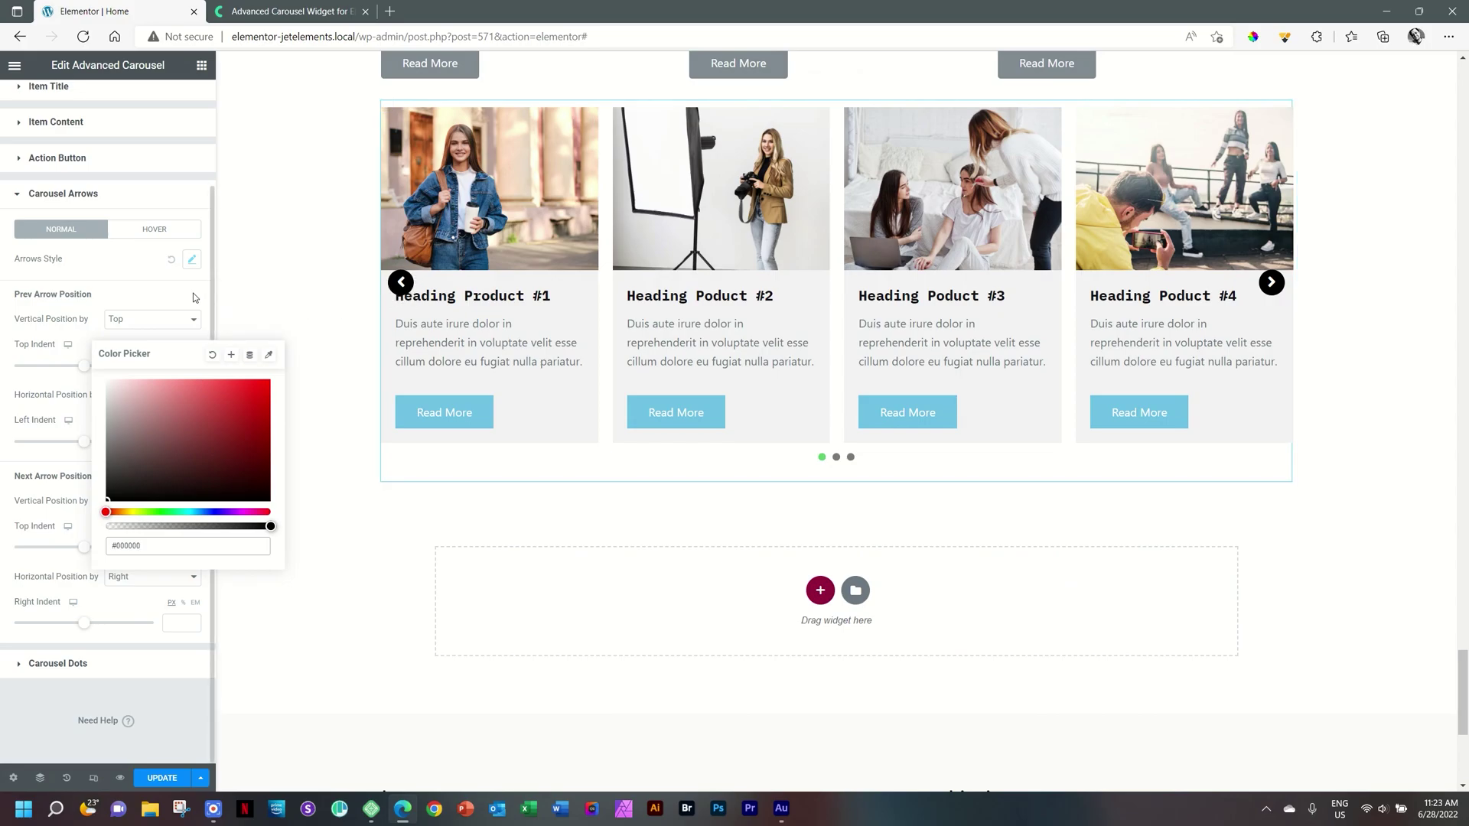
left_click(391, 287)
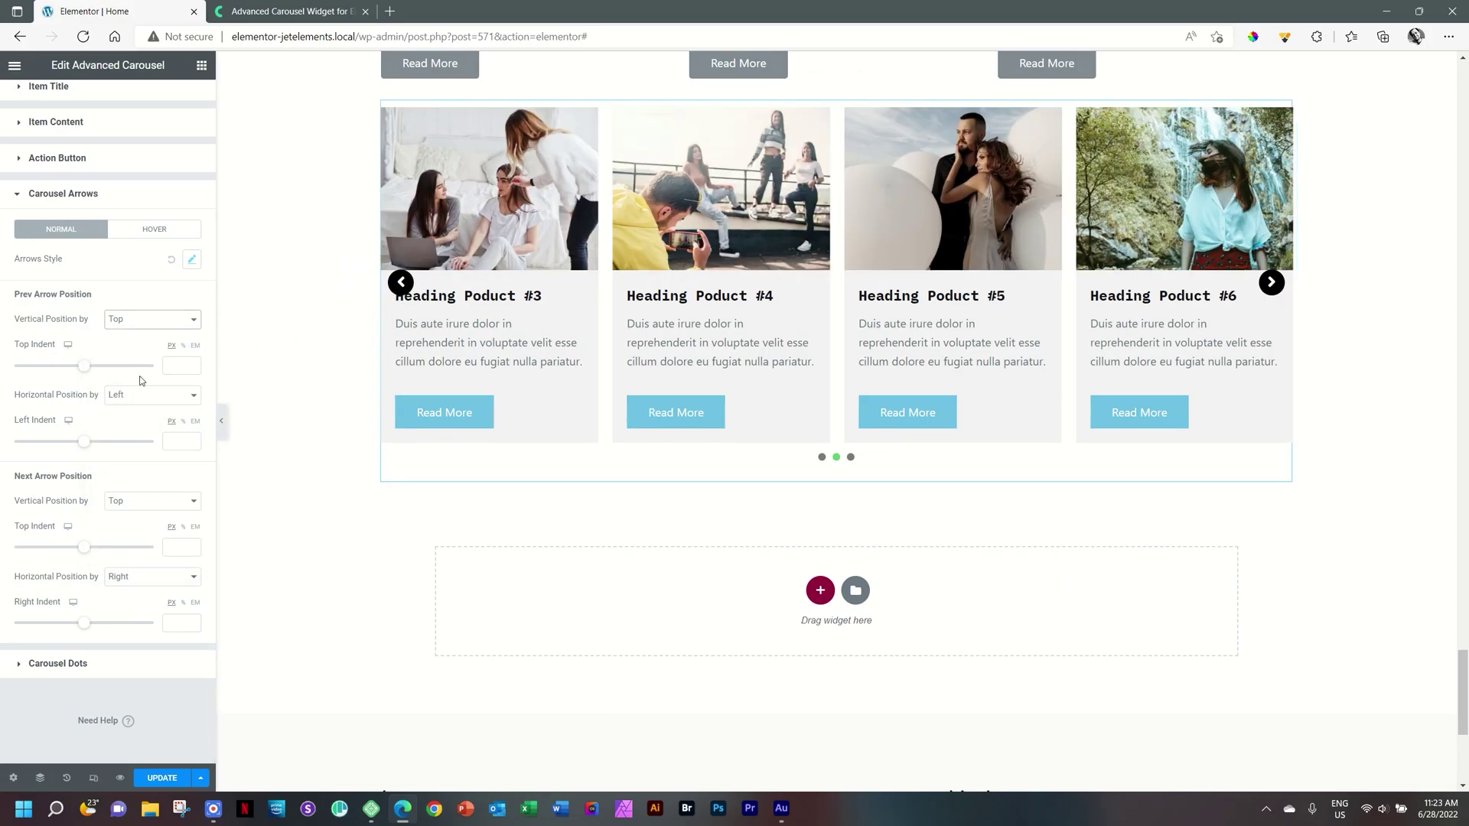
left_click_drag(79, 446, 64, 450)
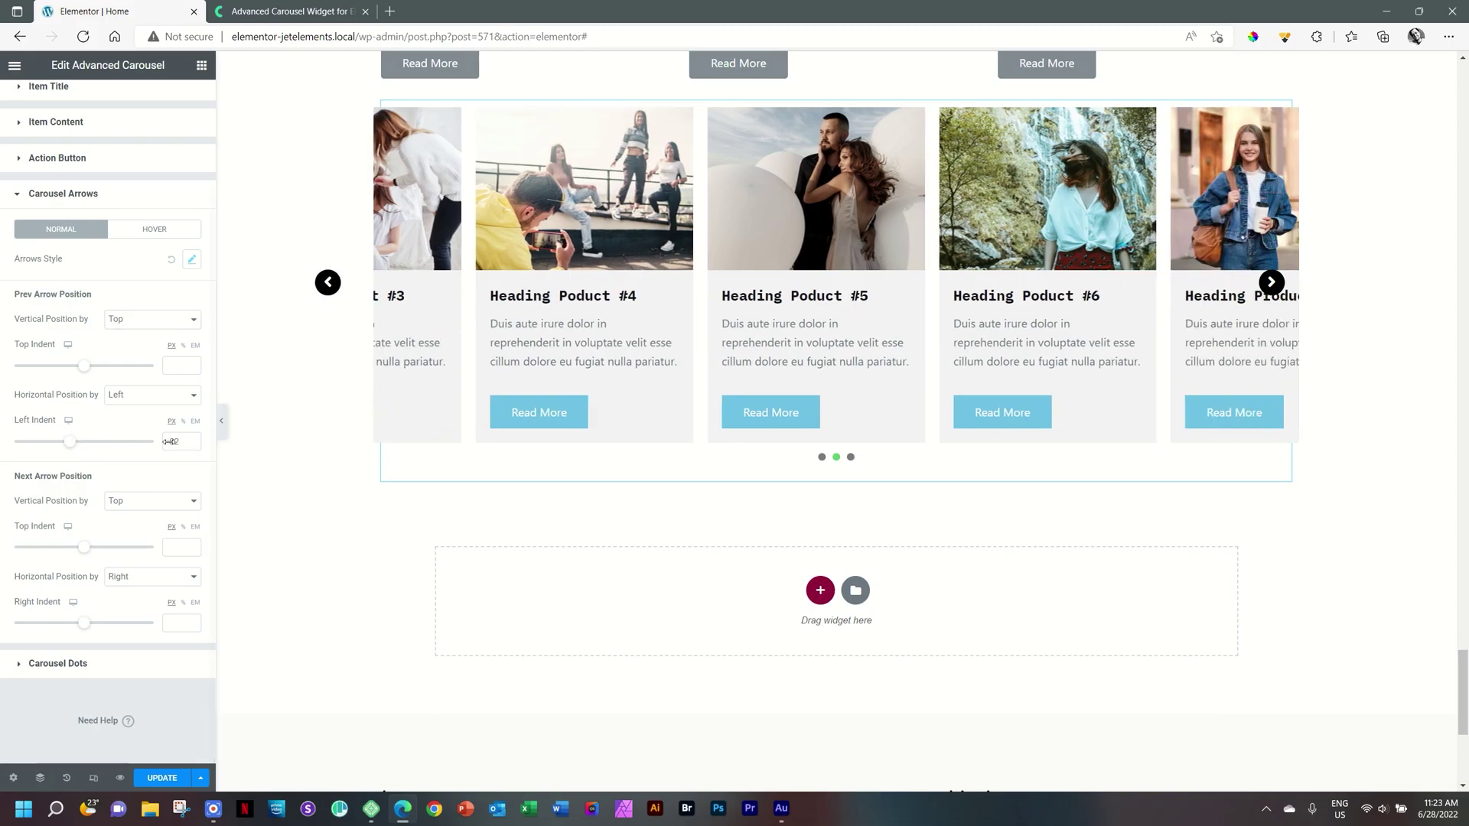
Set the Prev Arrow left indent and Next Arrow right indent to -75.
double_click(176, 442)
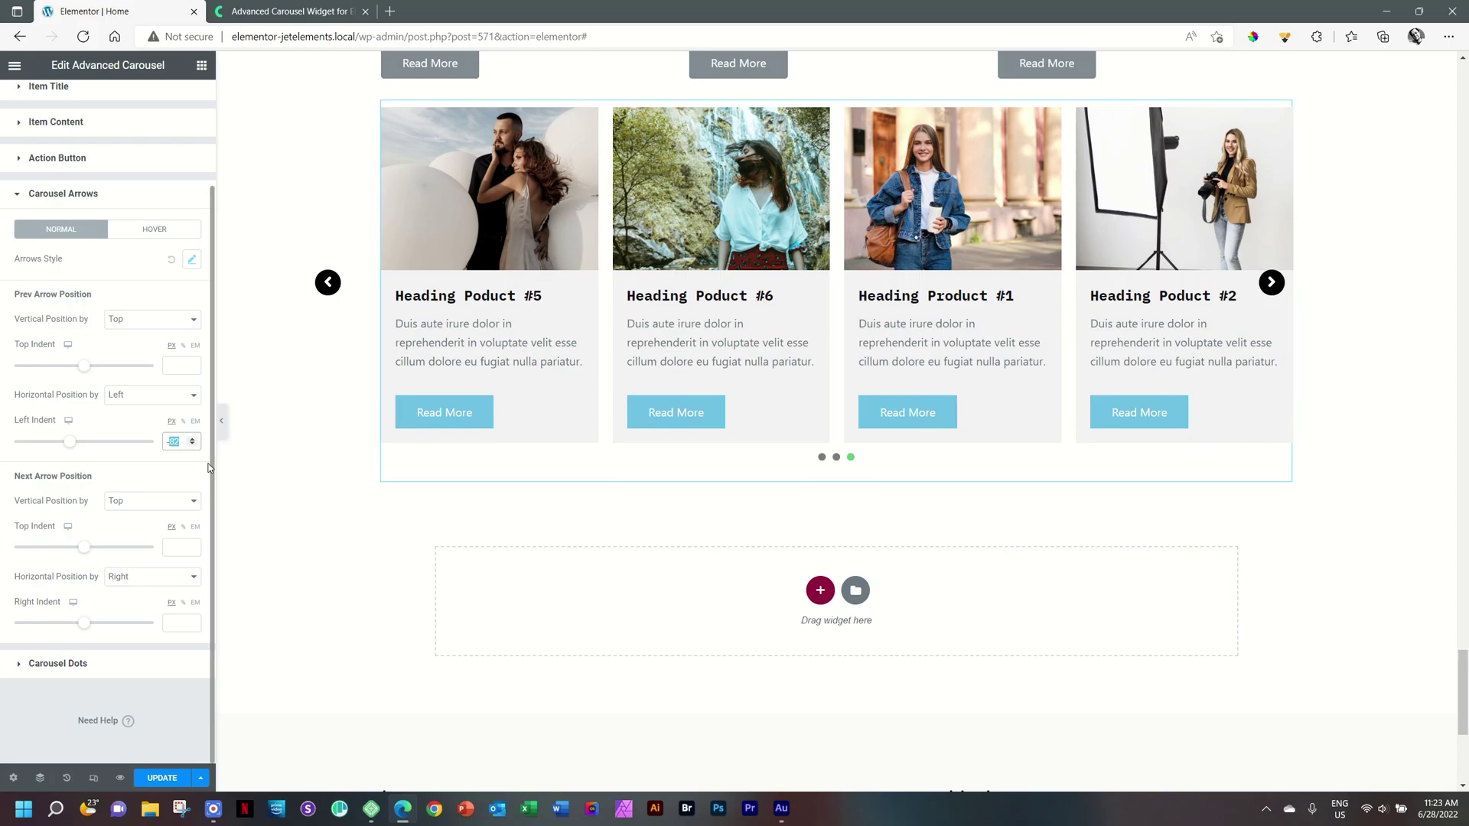
type("-75")
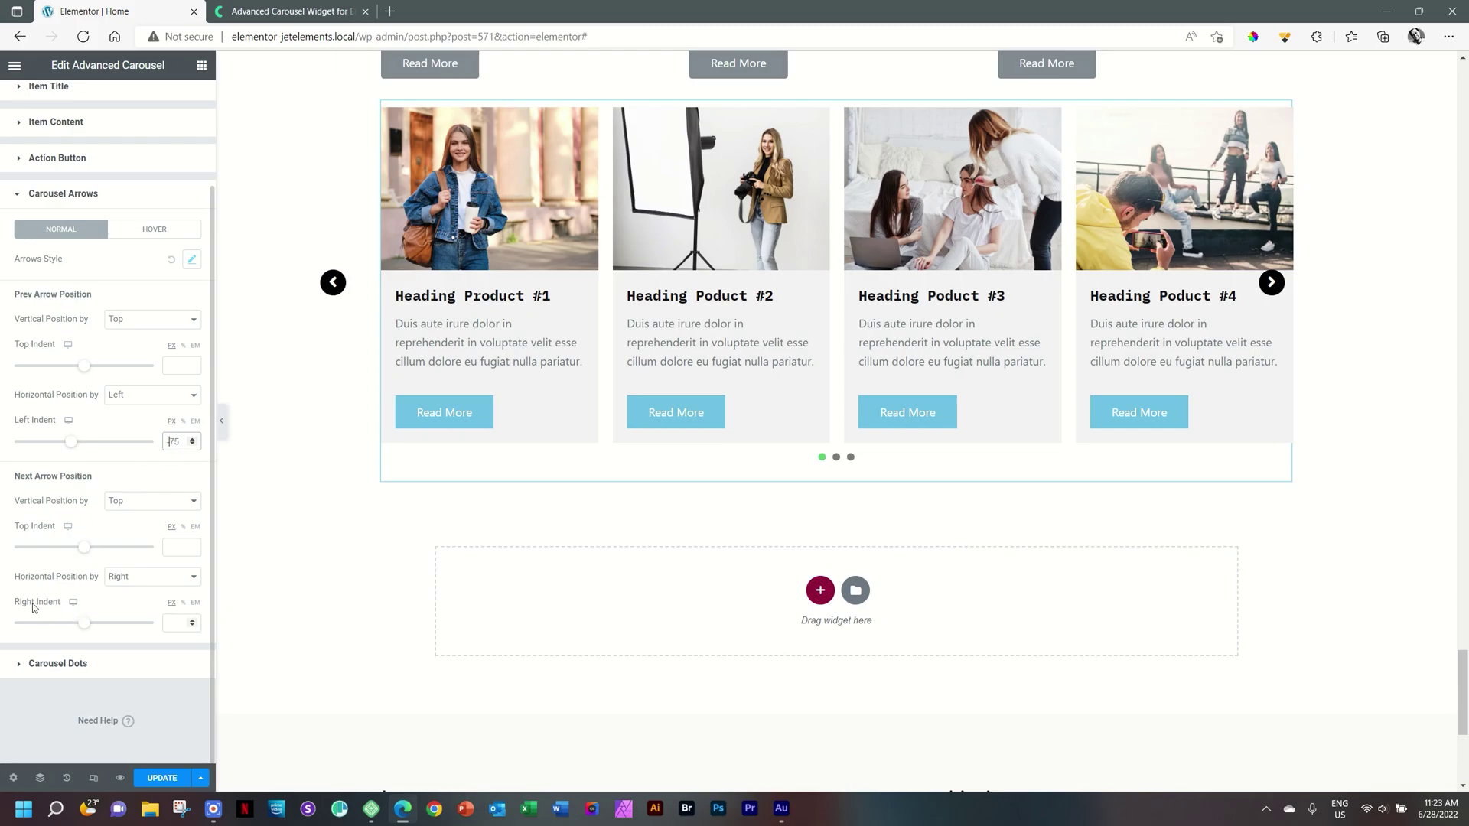
left_click(184, 620)
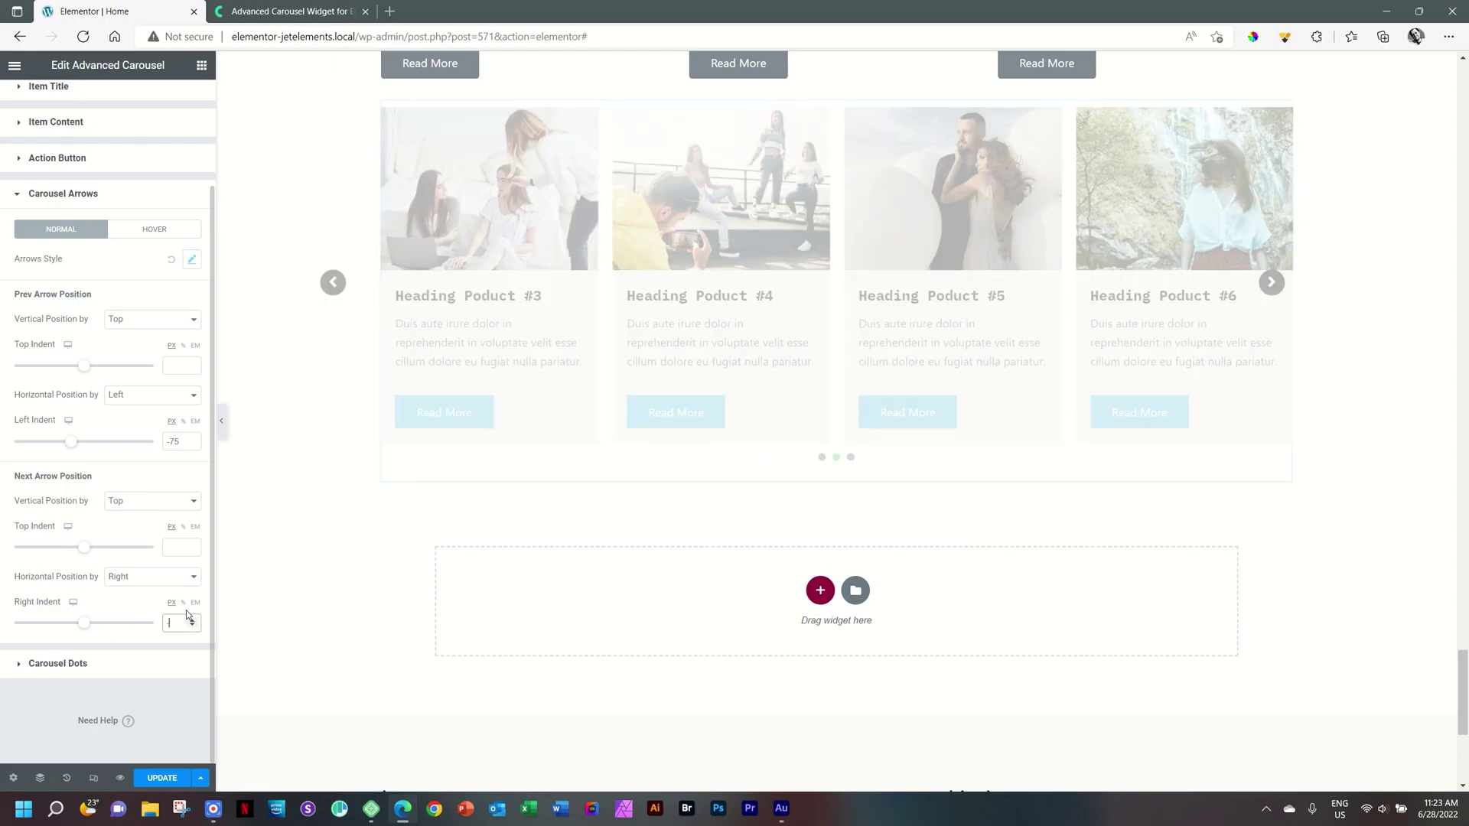
type("-75")
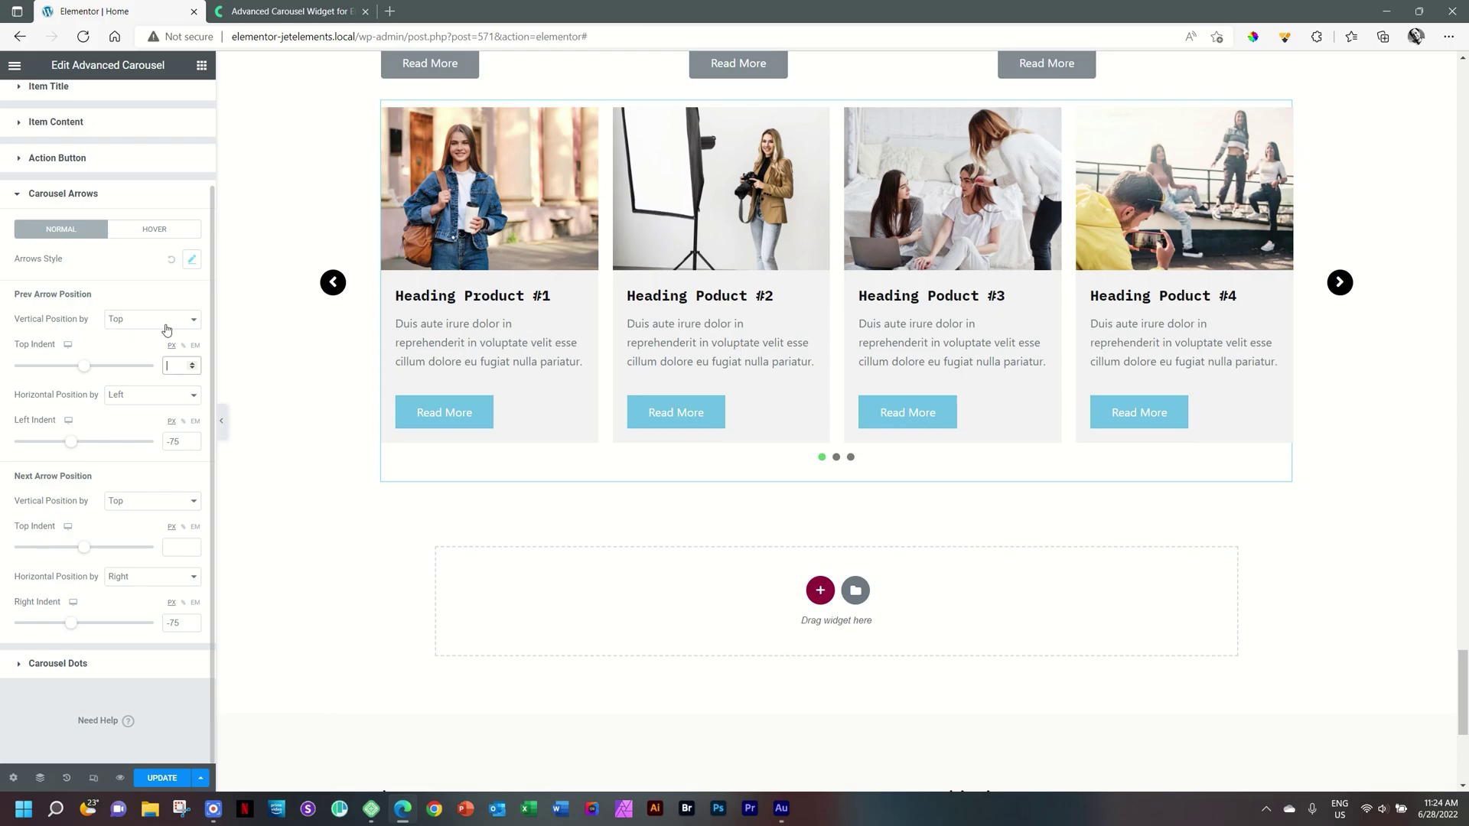
left_click(131, 328)
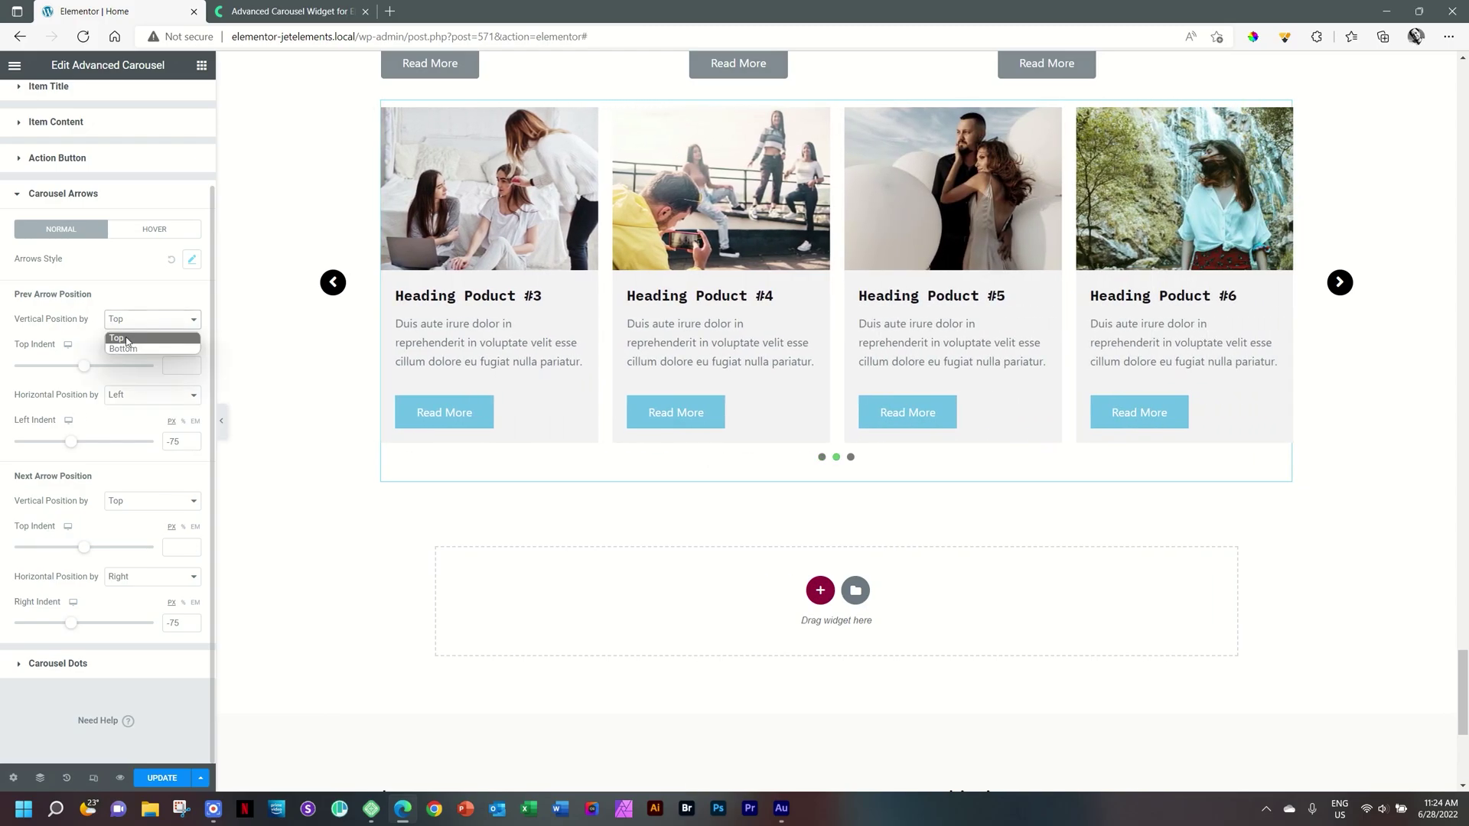
Try Top and Bottom vertical positions for the previous arrow, settling back on Top.
left_click(127, 324)
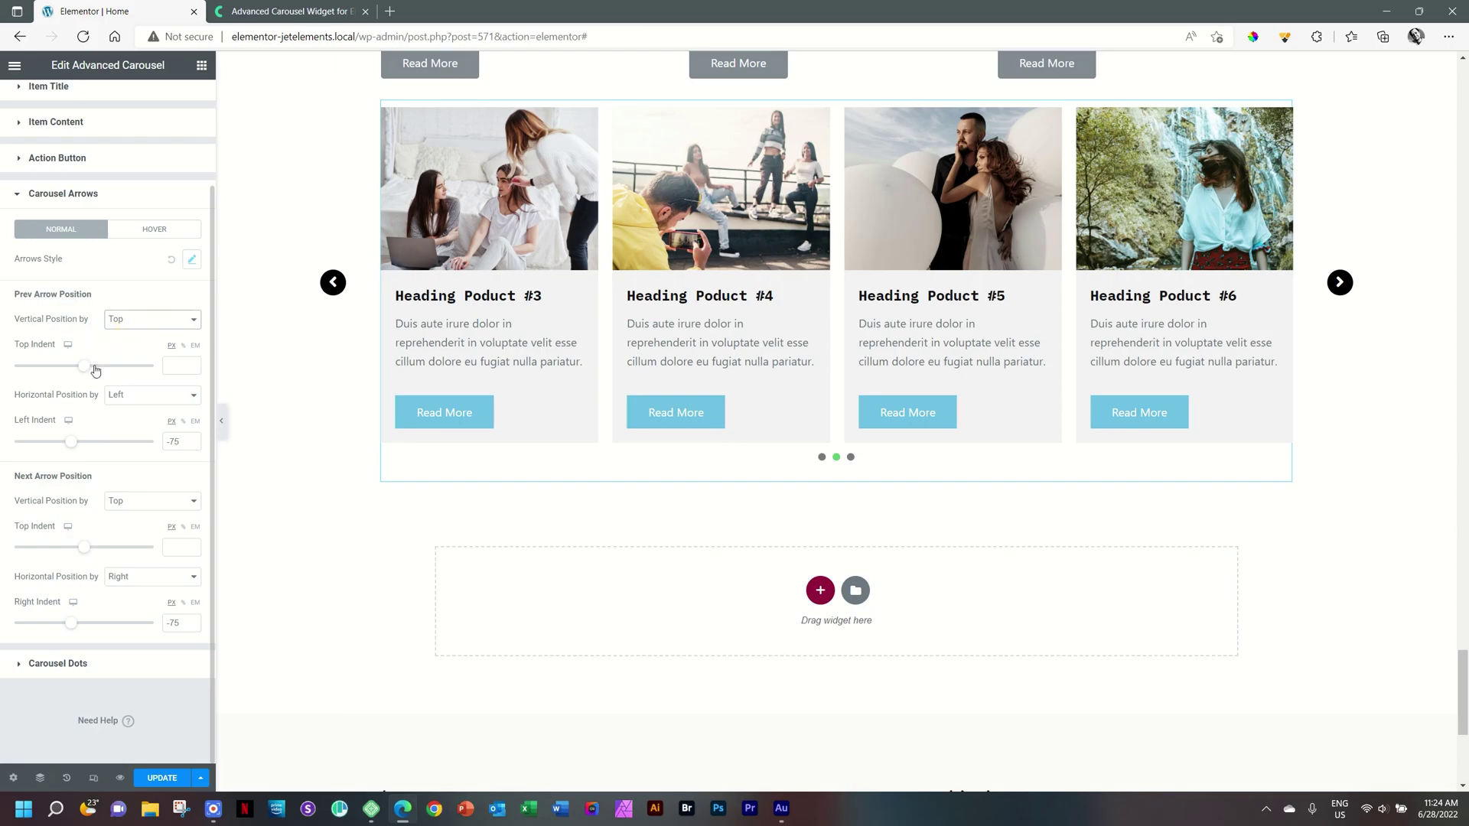
left_click_drag(86, 373, 97, 371)
left_click(126, 319)
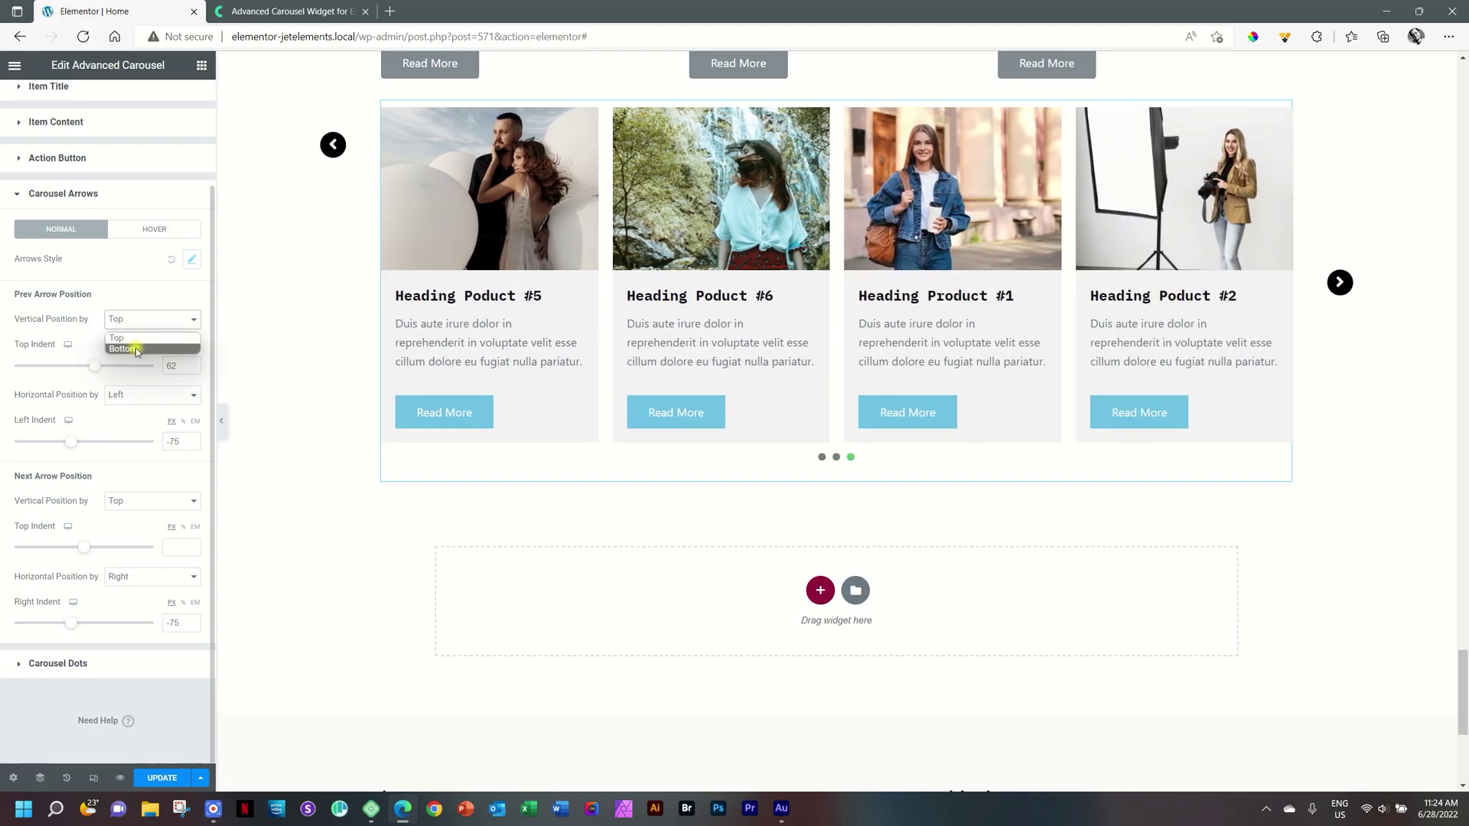
left_click(137, 350)
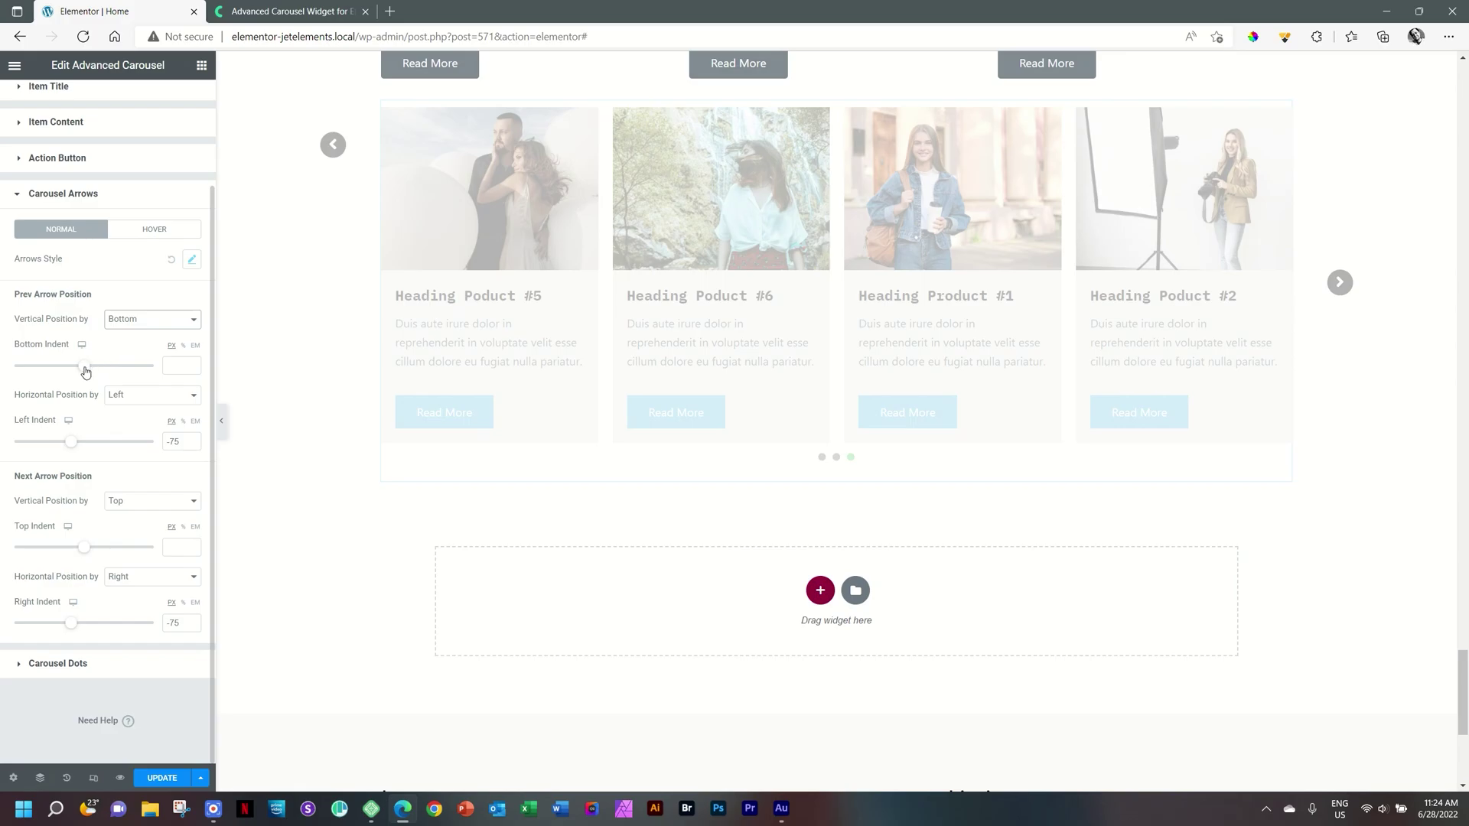
left_click_drag(85, 373, 93, 372)
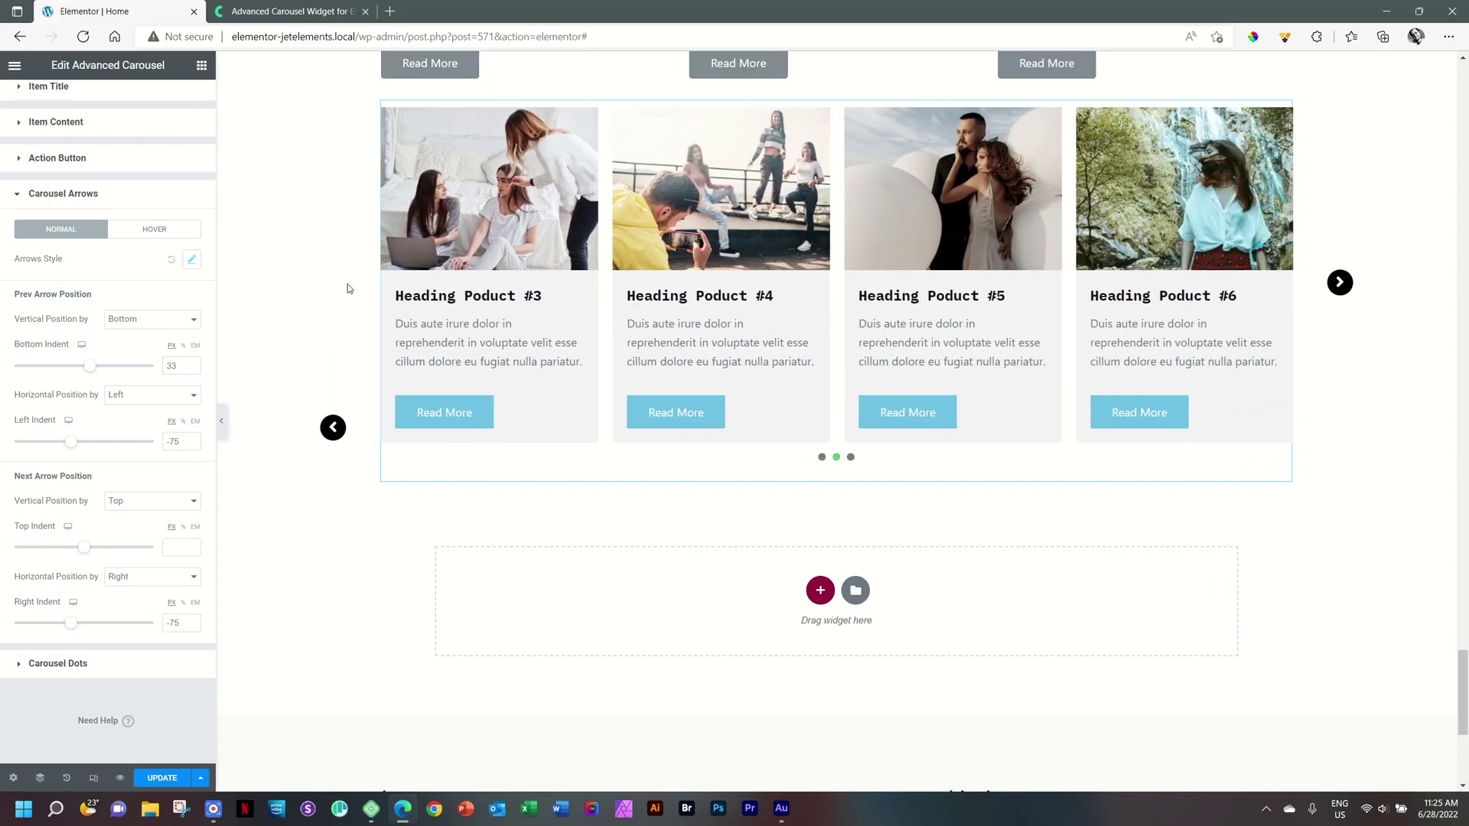
left_click(139, 322)
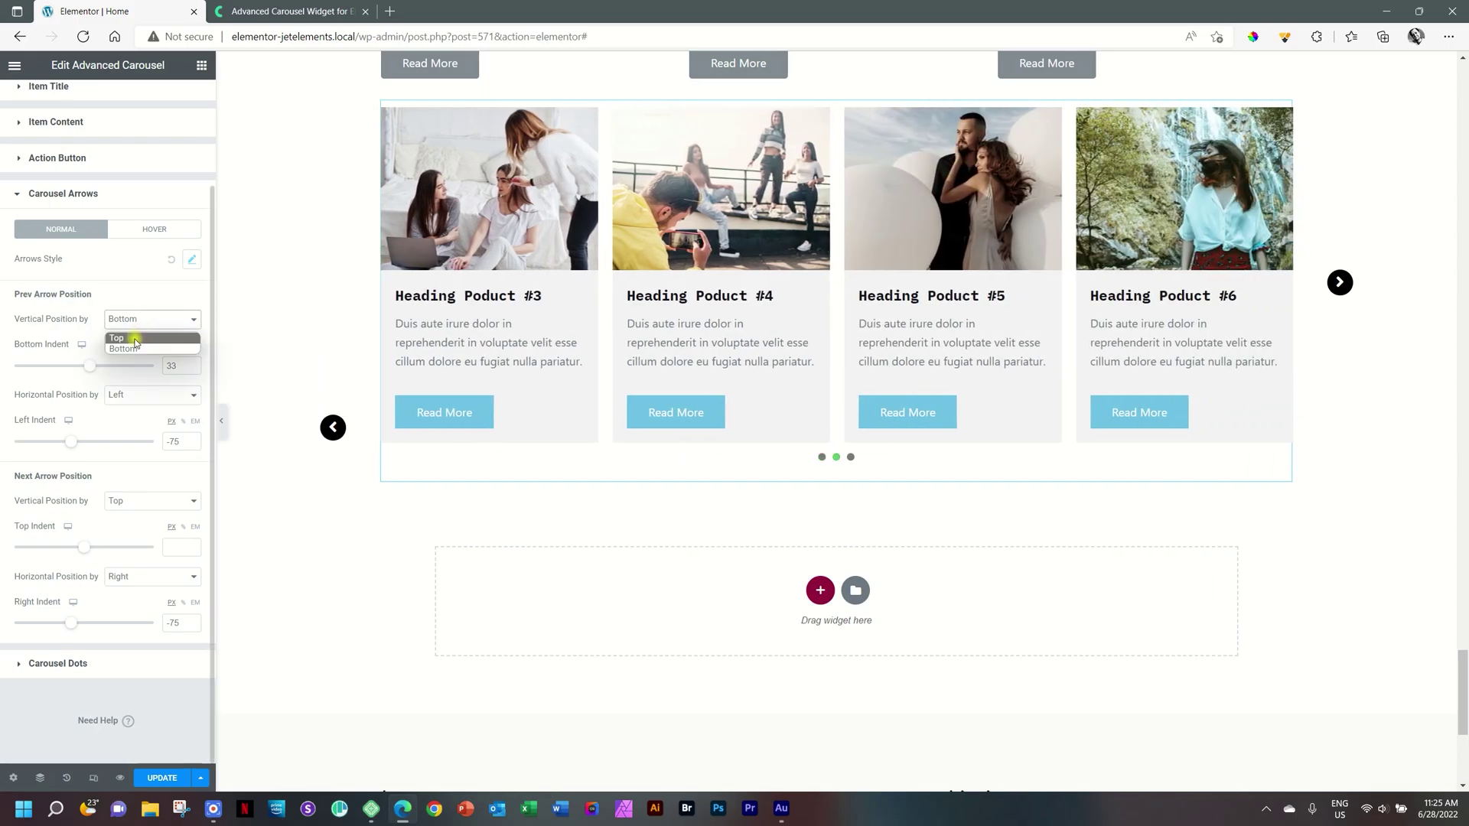
left_click(119, 338)
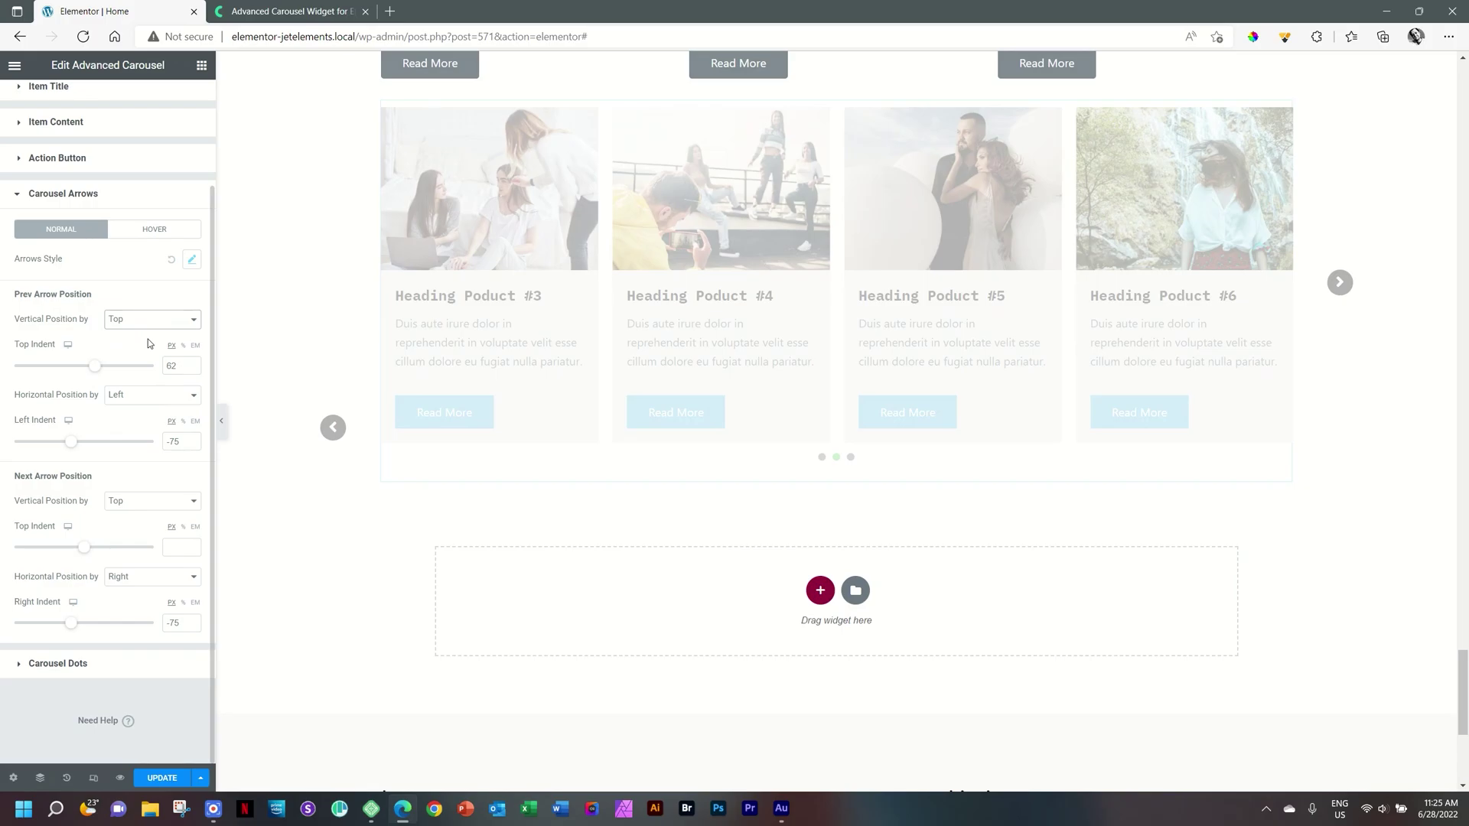
Clear the previous arrow's top and left indents and the next arrow's right indent.
double_click(163, 365)
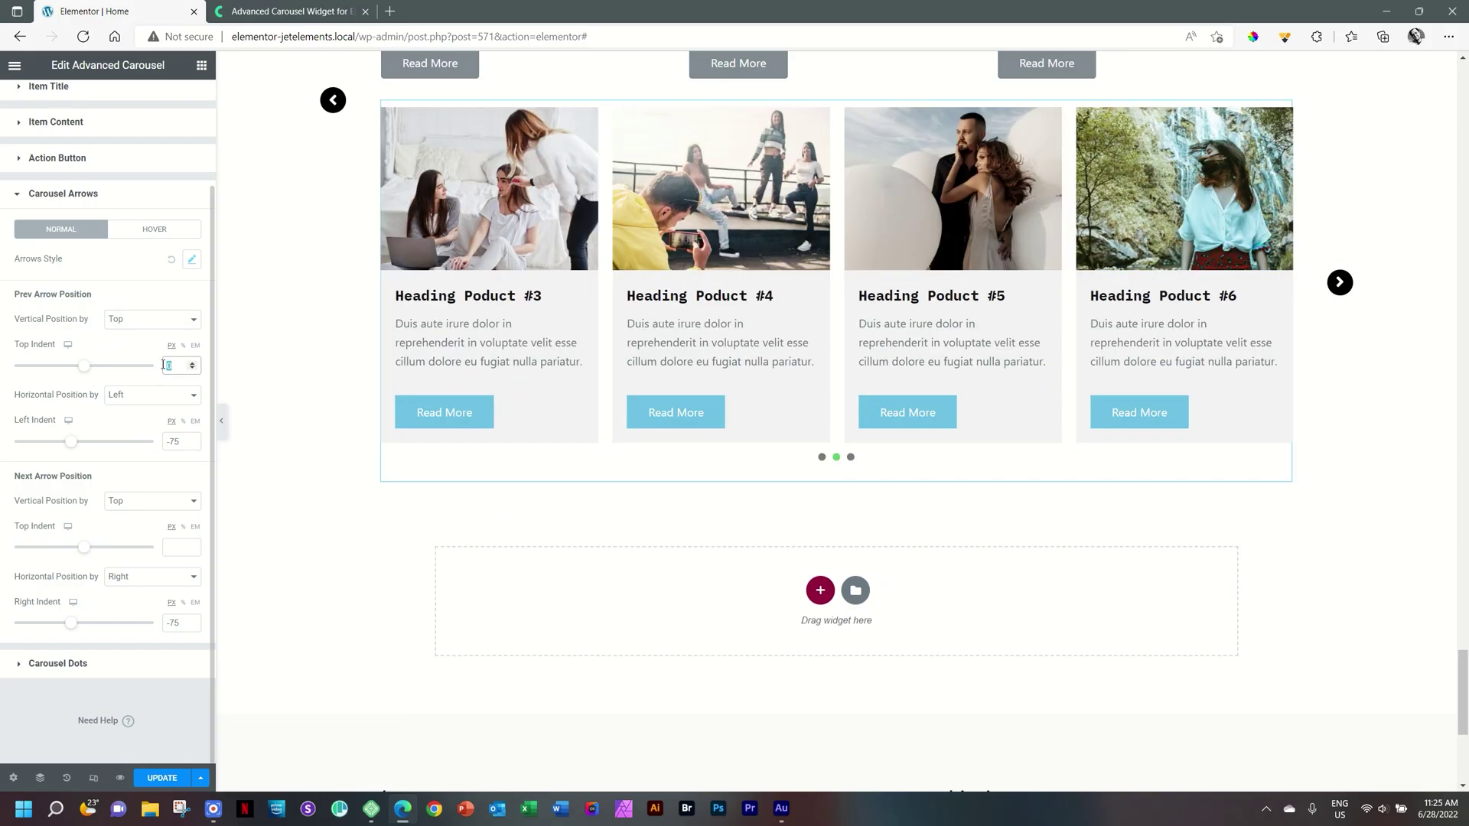
key("BackSpace")
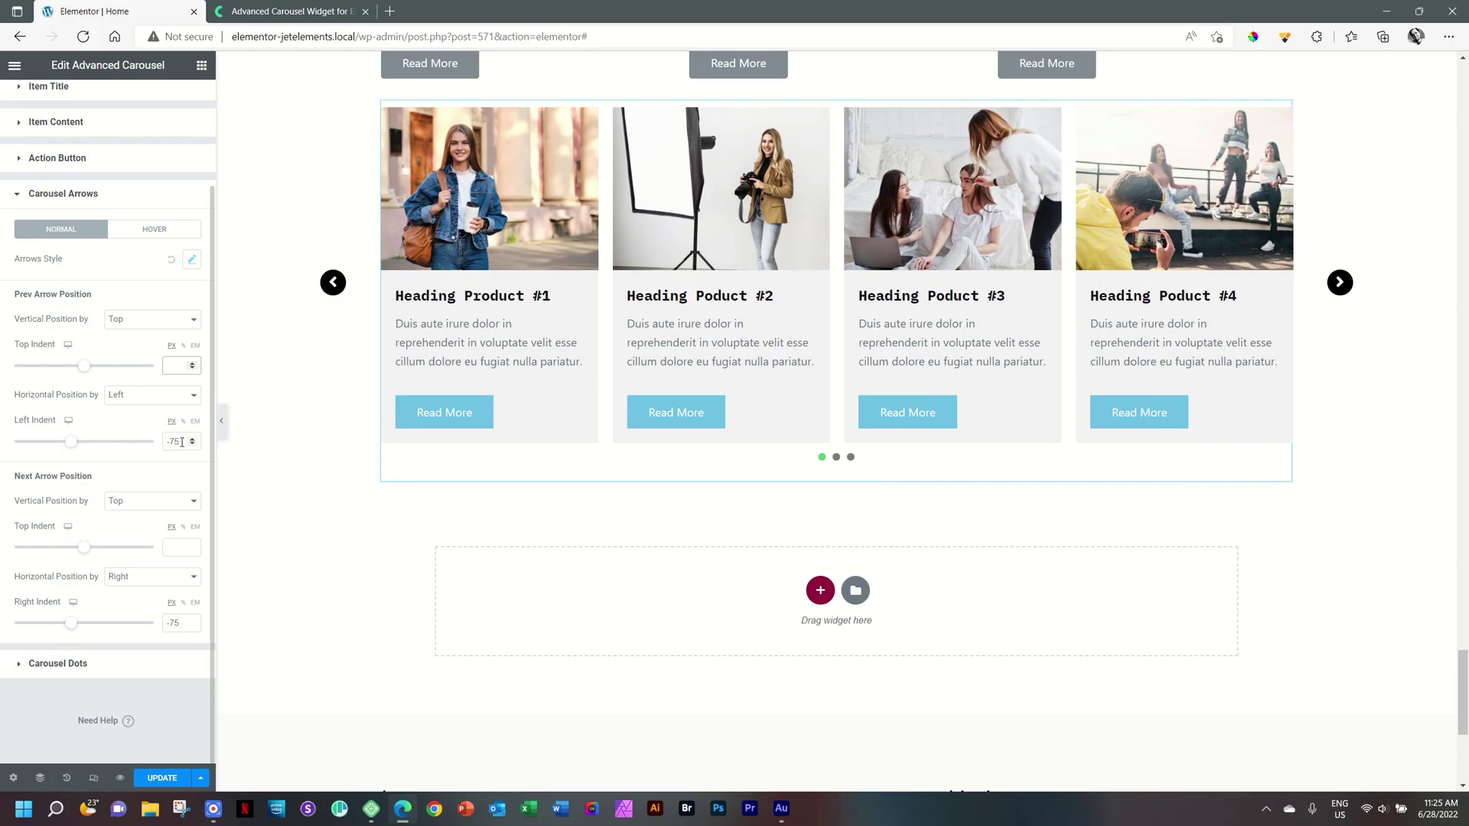
left_click_drag(166, 442, 177, 440)
key("BackSpace")
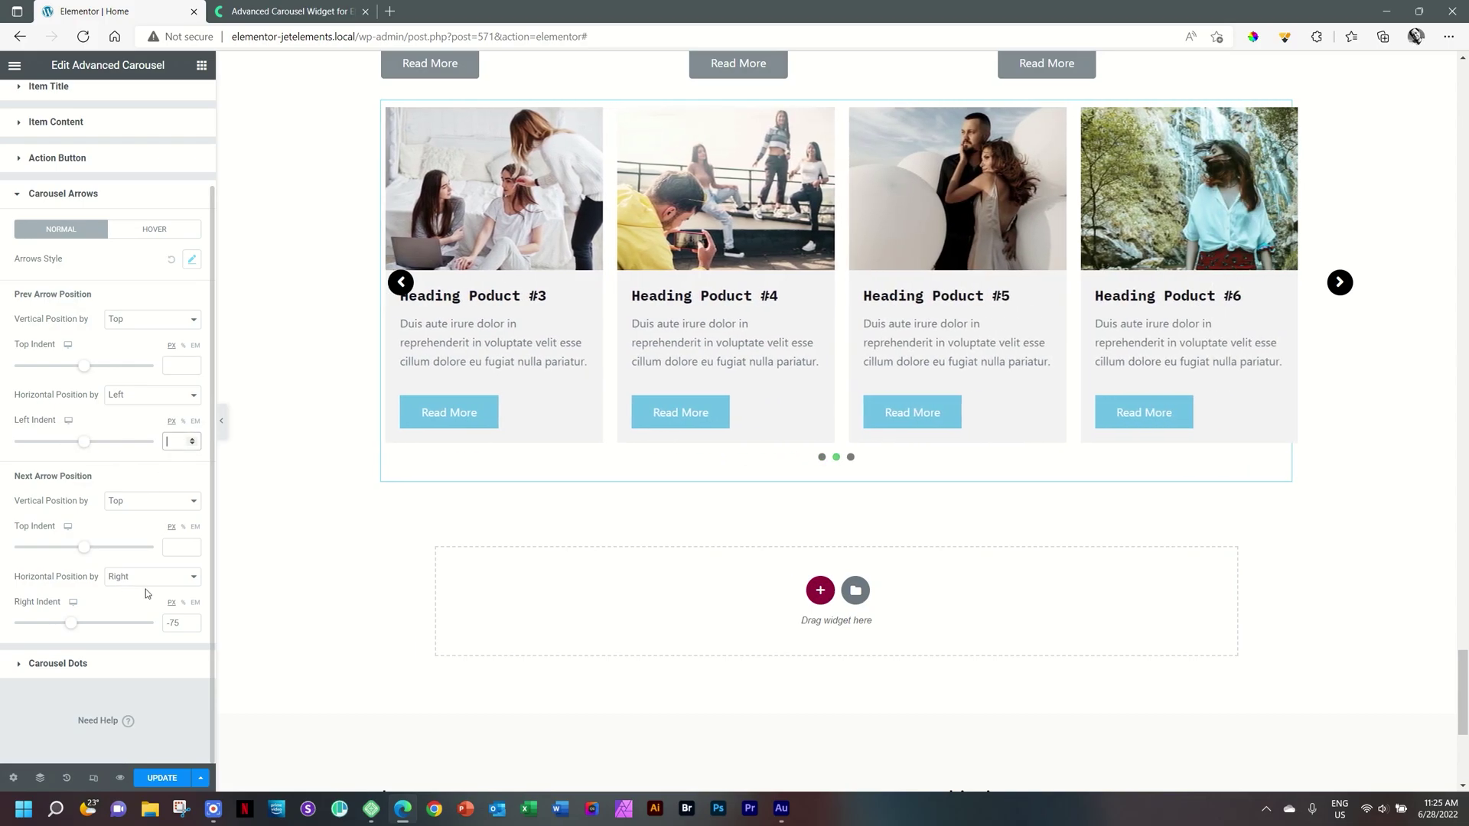
double_click(175, 623)
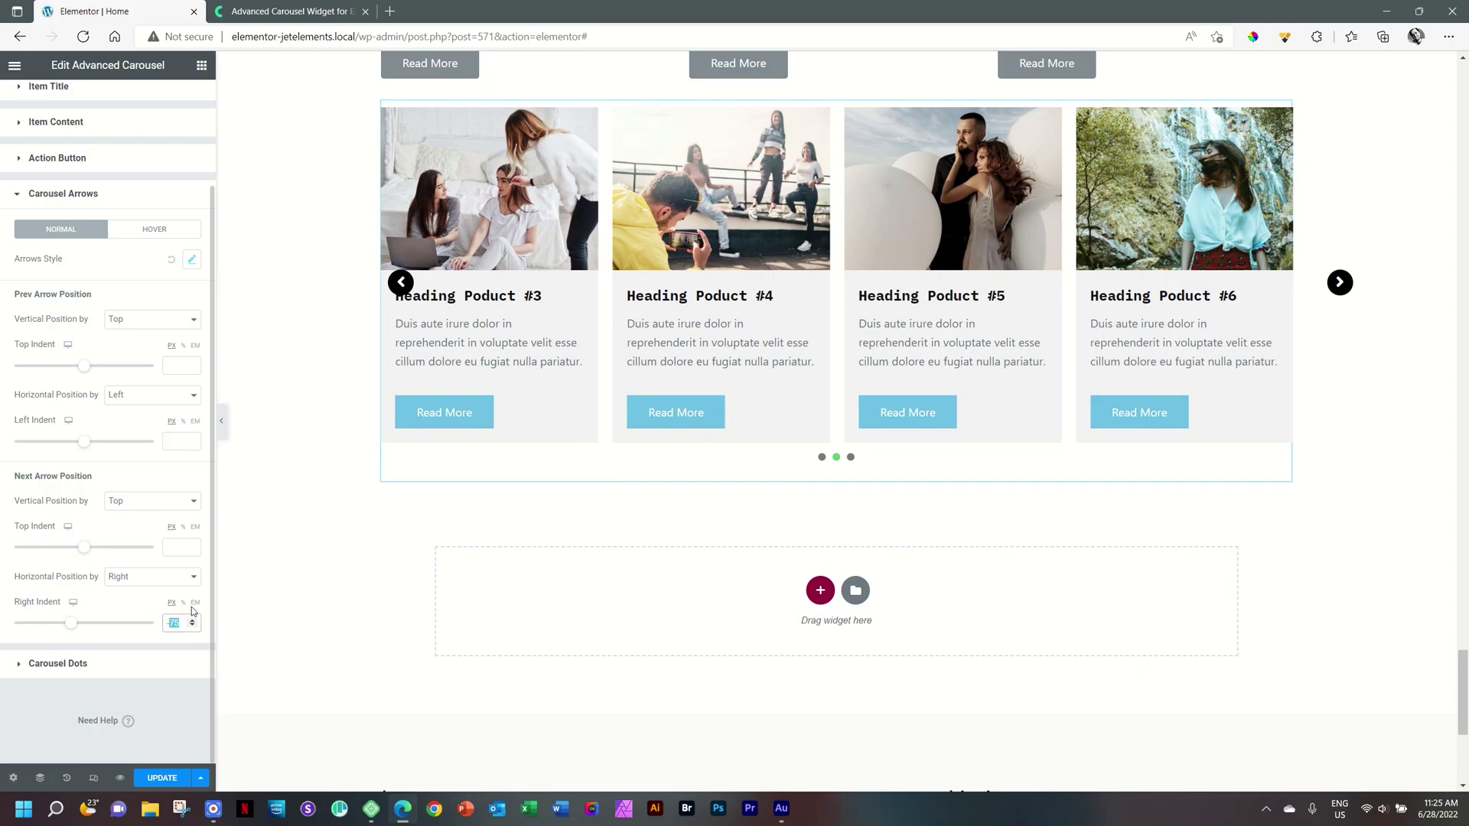
key("BackSpace")
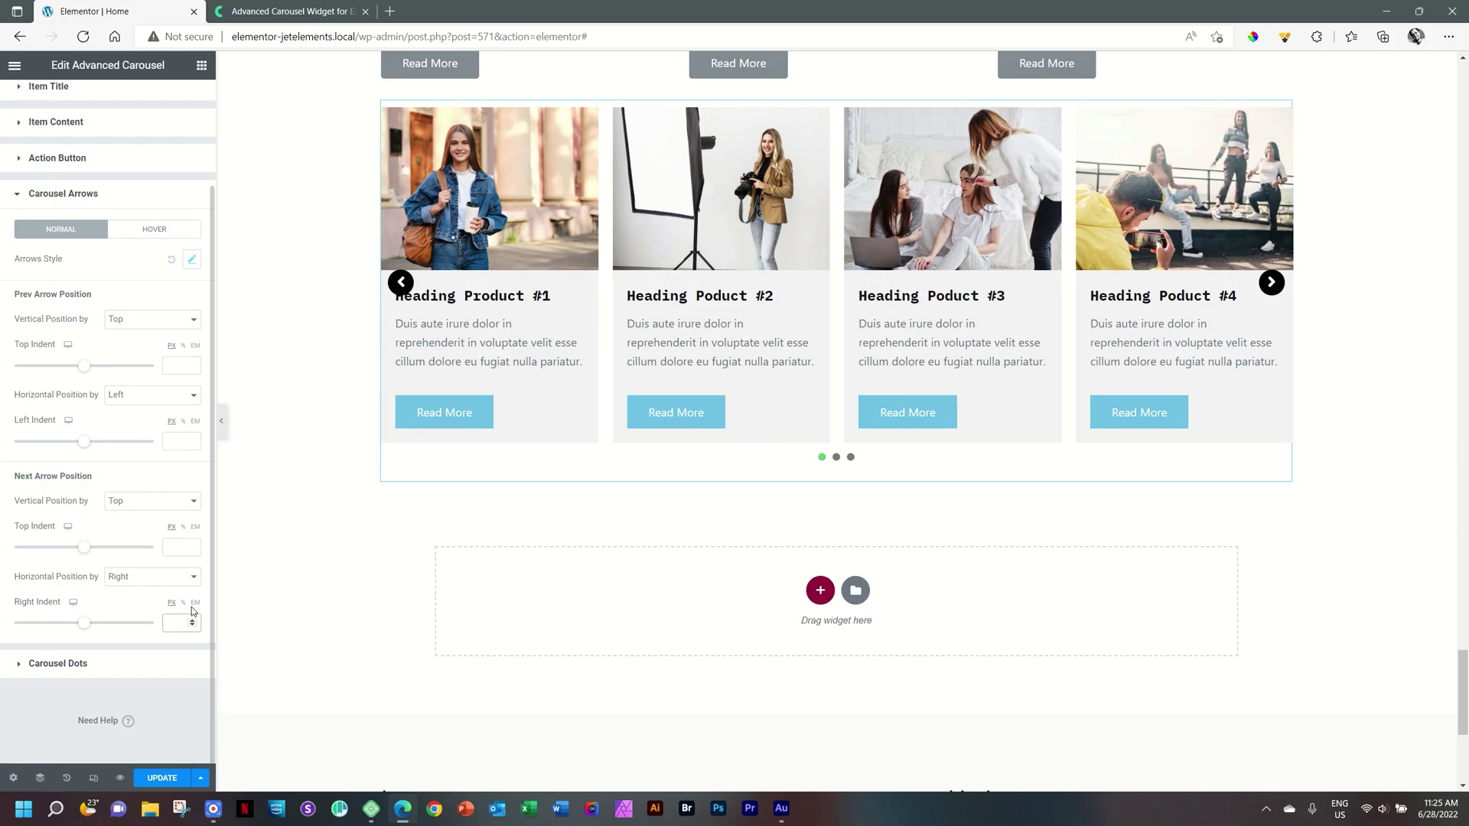
left_click(88, 195)
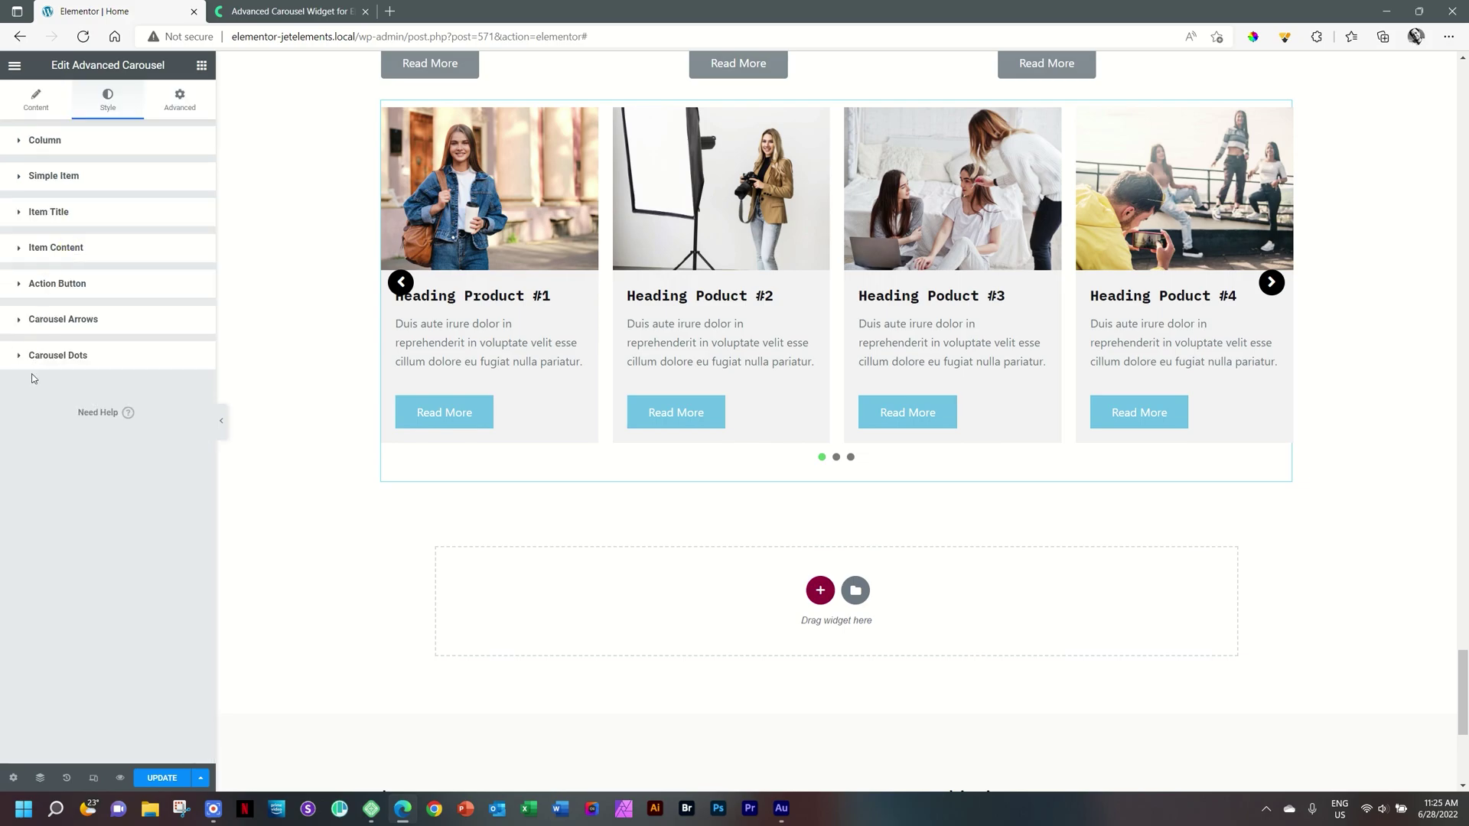
Give the carousel dots a Classic red #D20000 background.
left_click(66, 356)
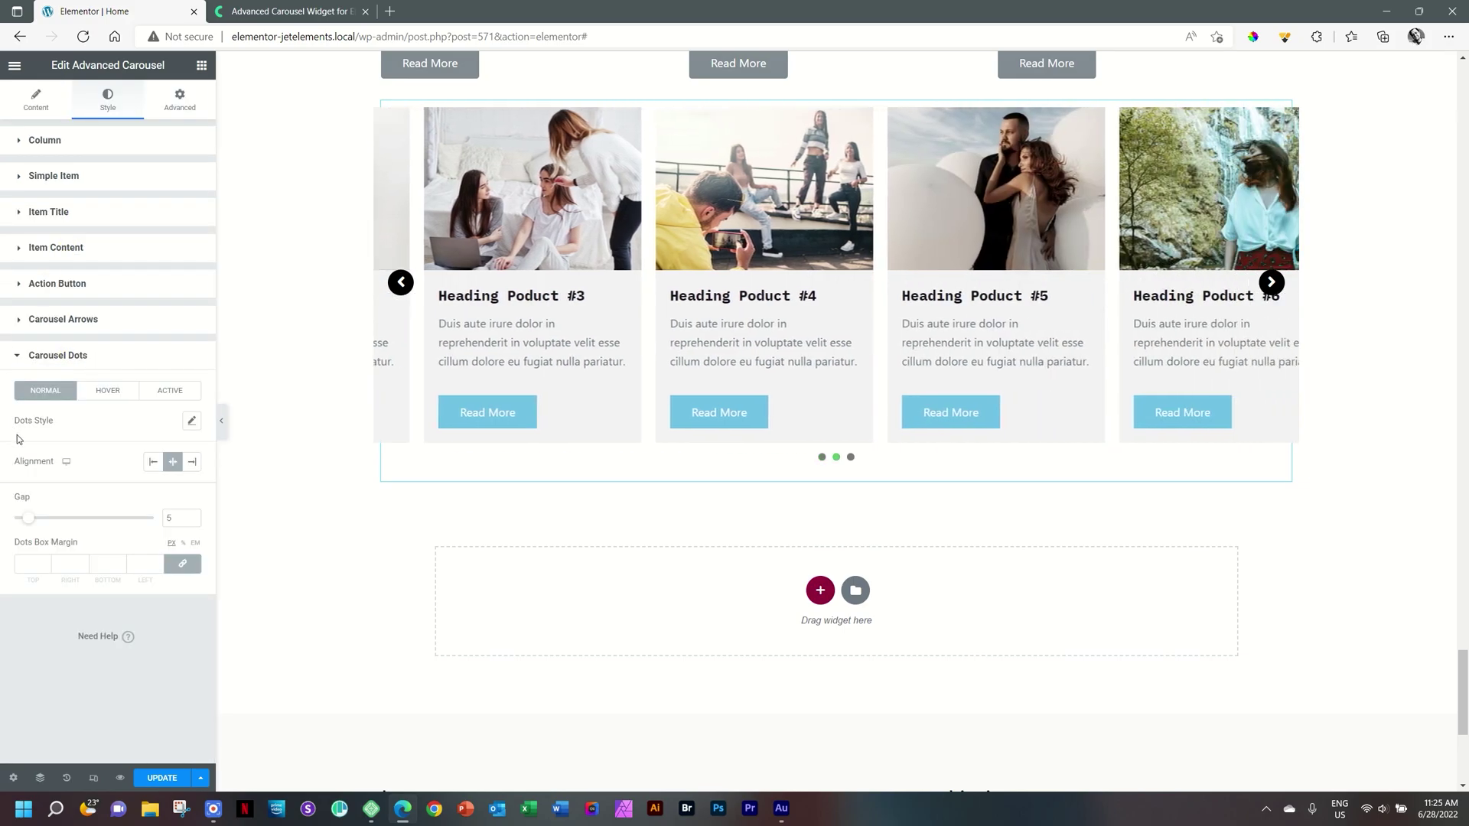
left_click(193, 422)
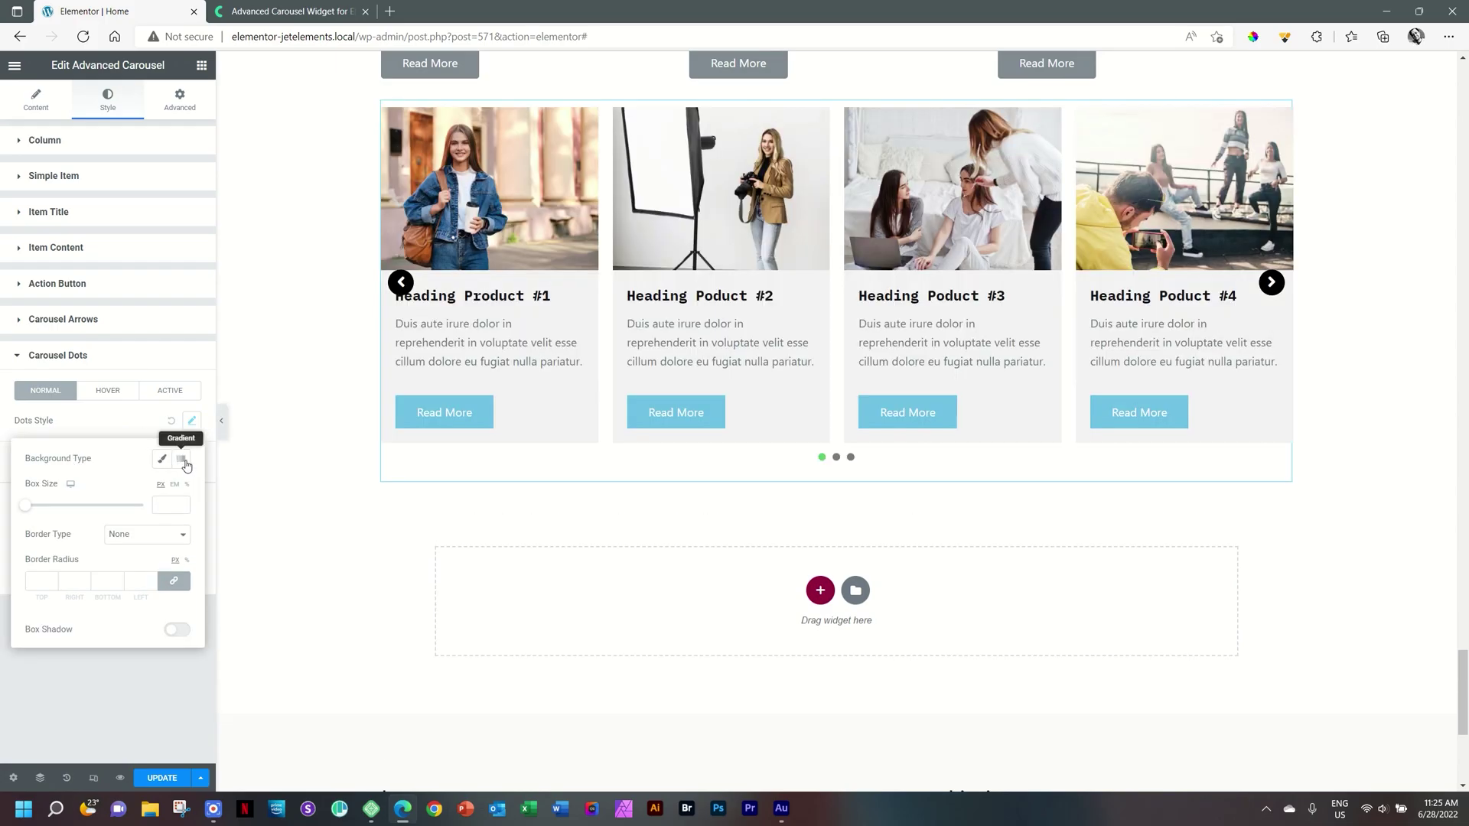
left_click(183, 462)
left_click(163, 462)
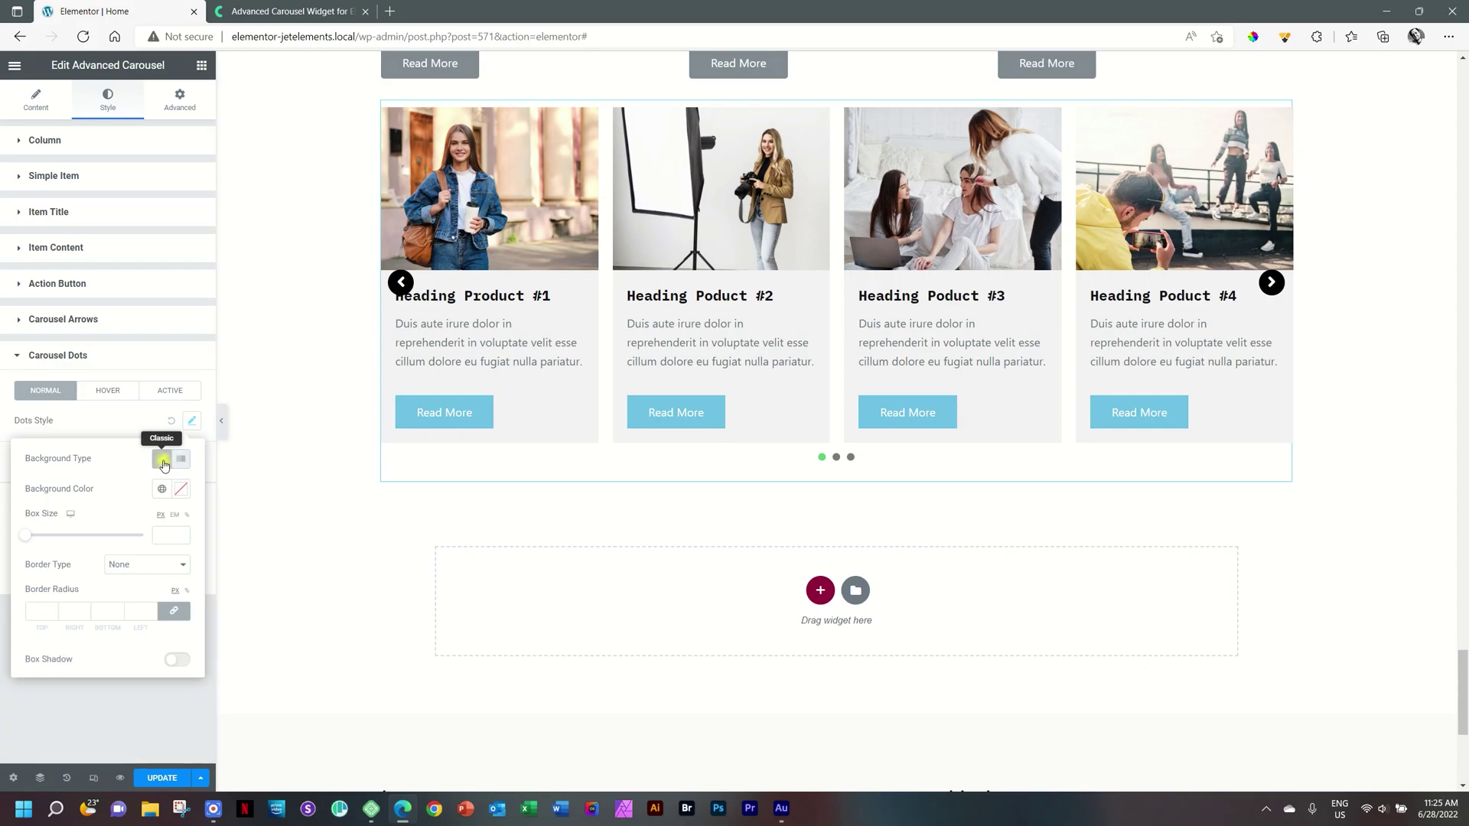
left_click(177, 494)
left_click(269, 563)
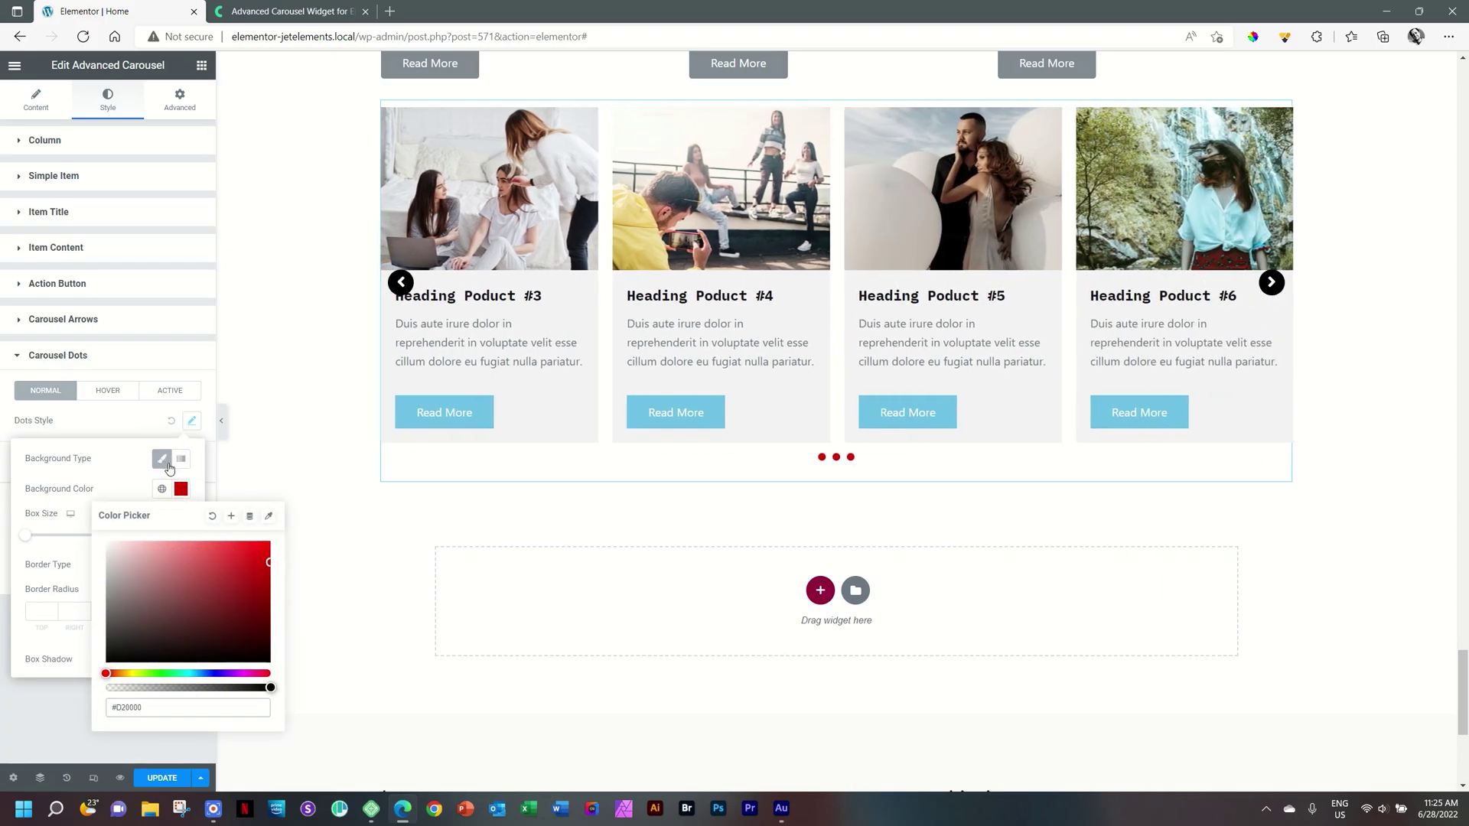
Set hovered dots to a dark red #9C0606 Classic background.
left_click(109, 391)
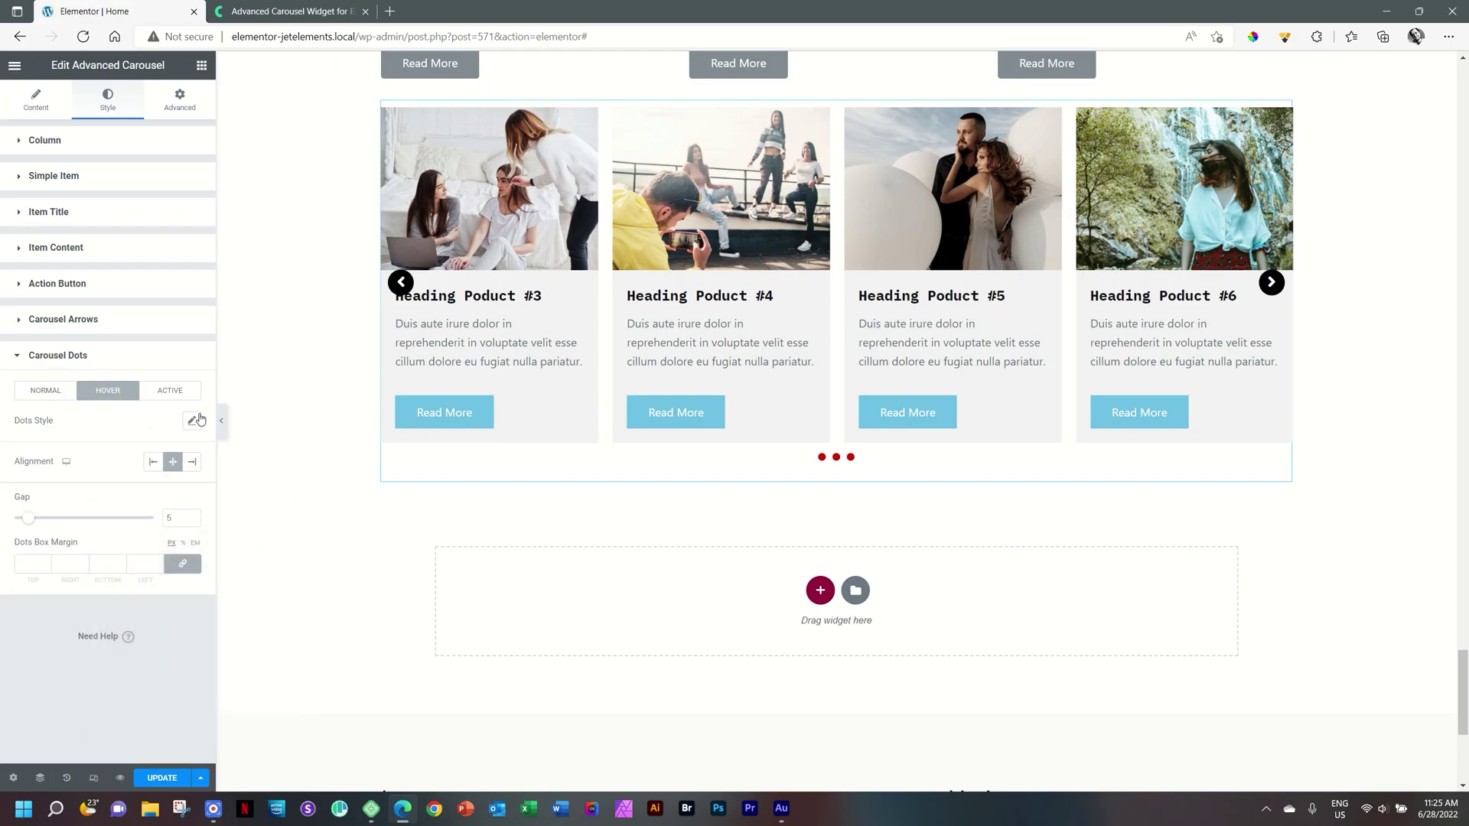
left_click(192, 422)
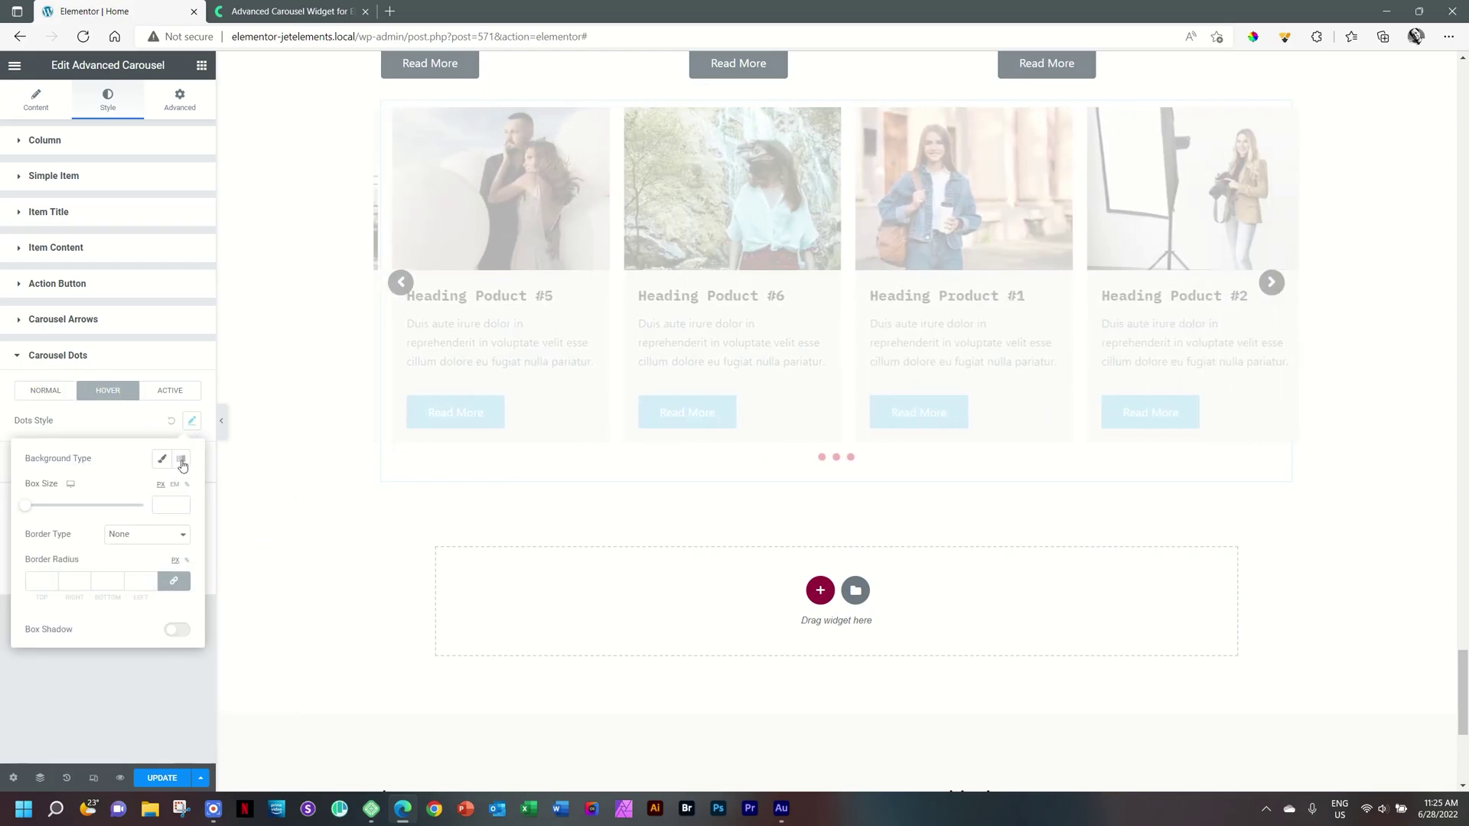
left_click(162, 459)
left_click(181, 488)
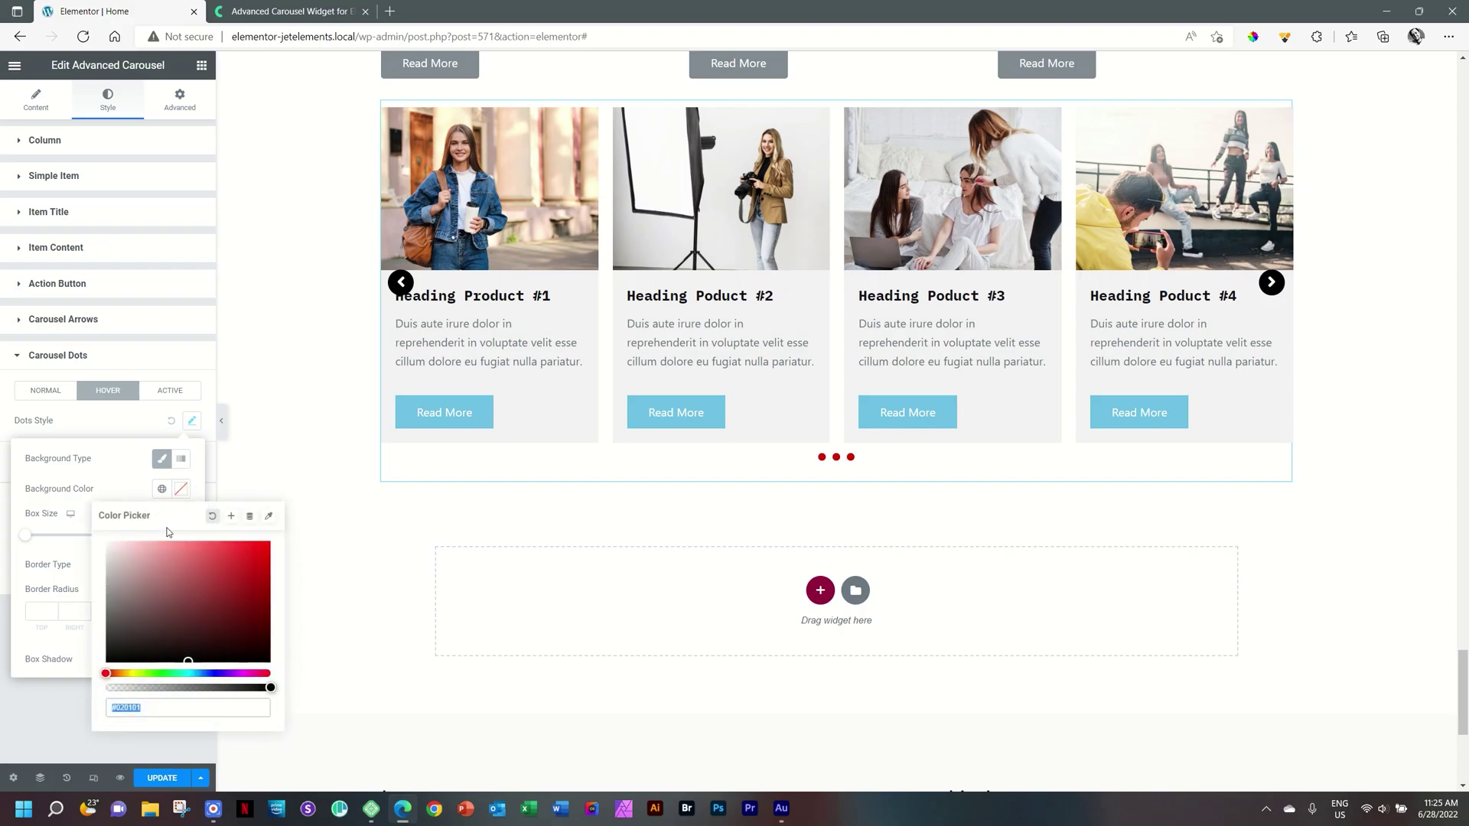
mouse_move(212, 576)
left_mouse_down()
mouse_move(264, 587)
mouse_move(278, 551)
left_mouse_up()
Give the active dot a black Classic background.
left_click(170, 390)
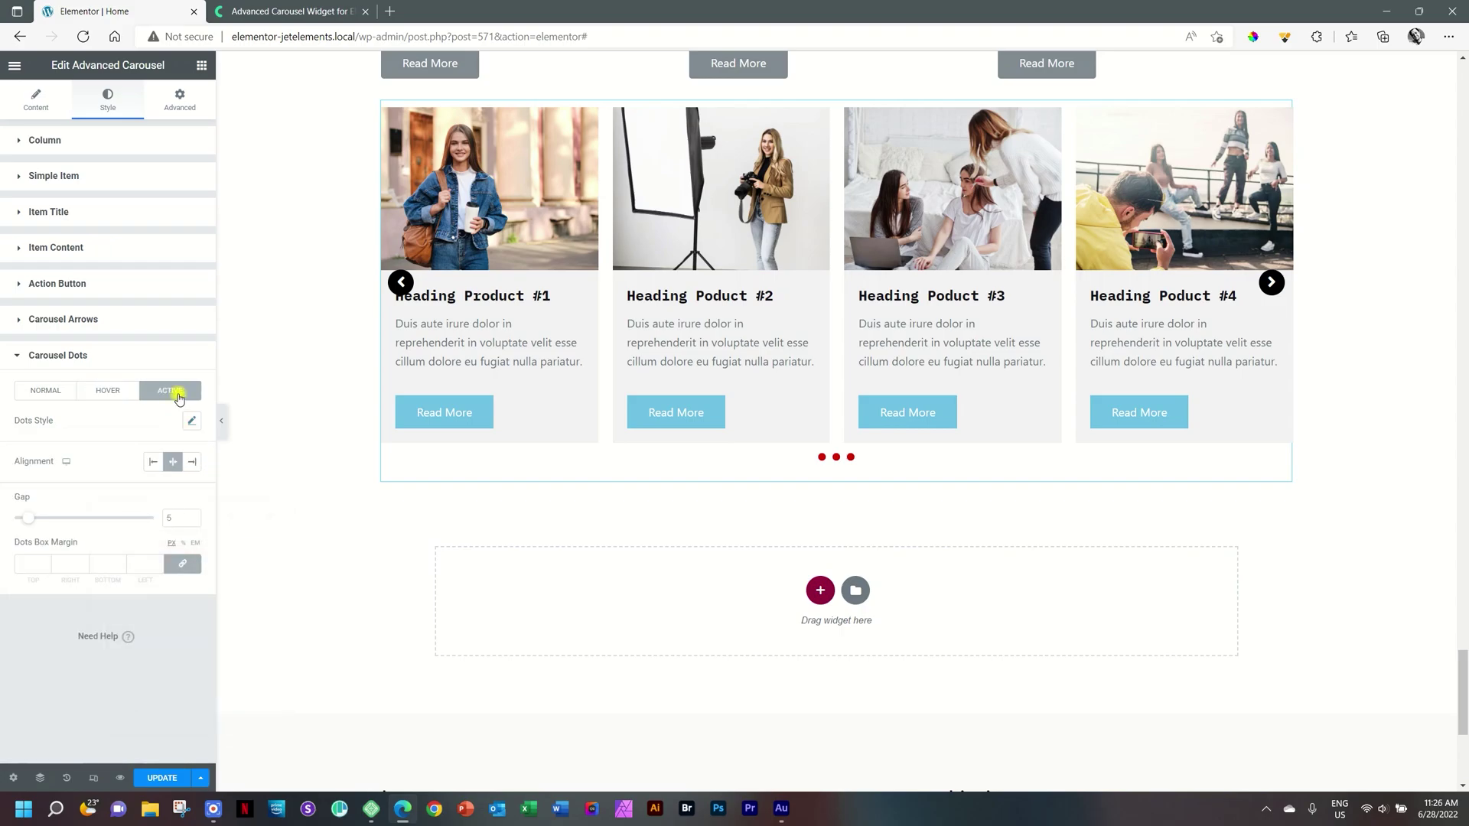
left_click(192, 421)
left_click(161, 458)
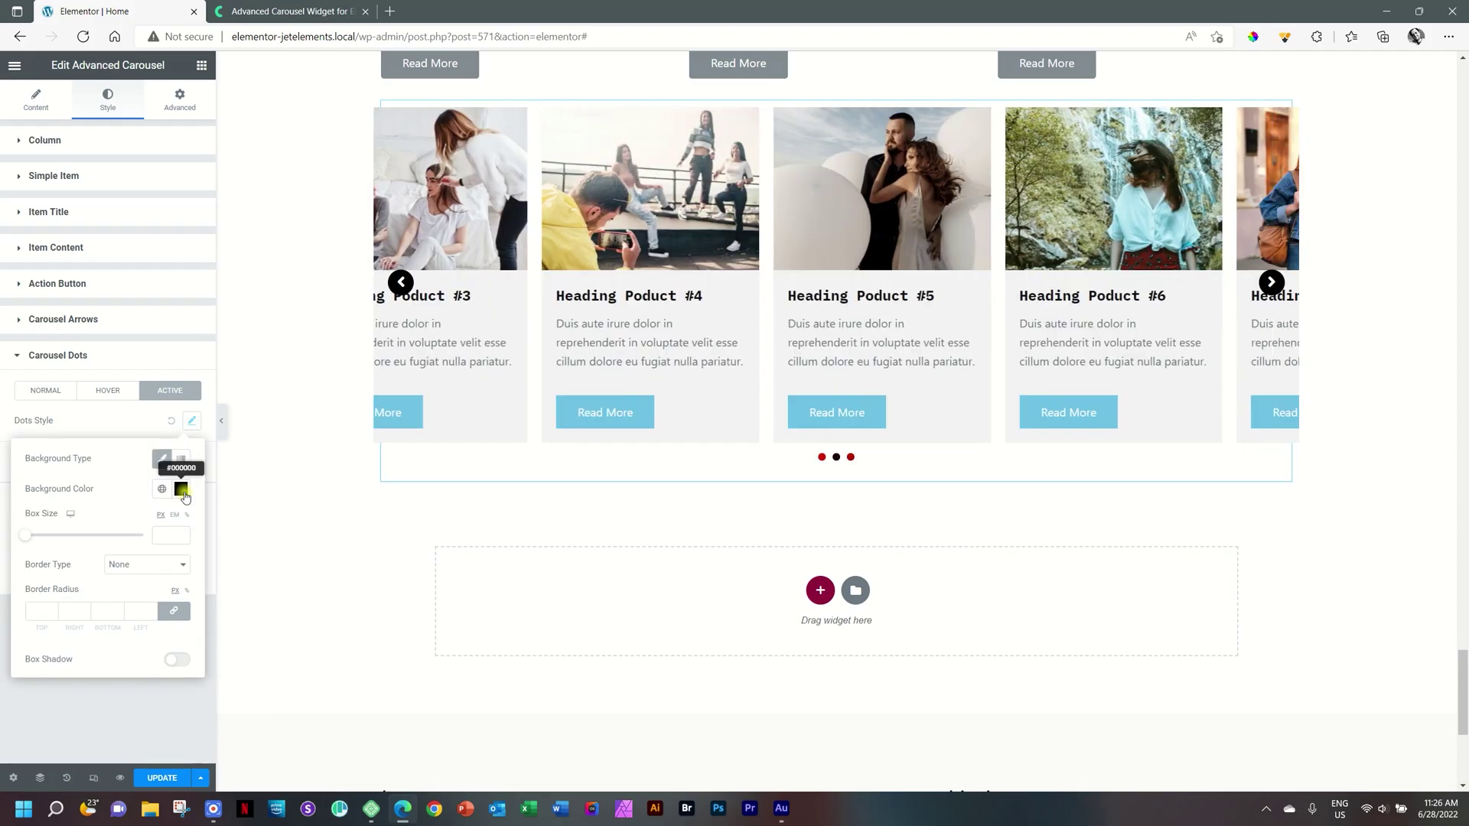
left_click(181, 489)
left_click(662, 519)
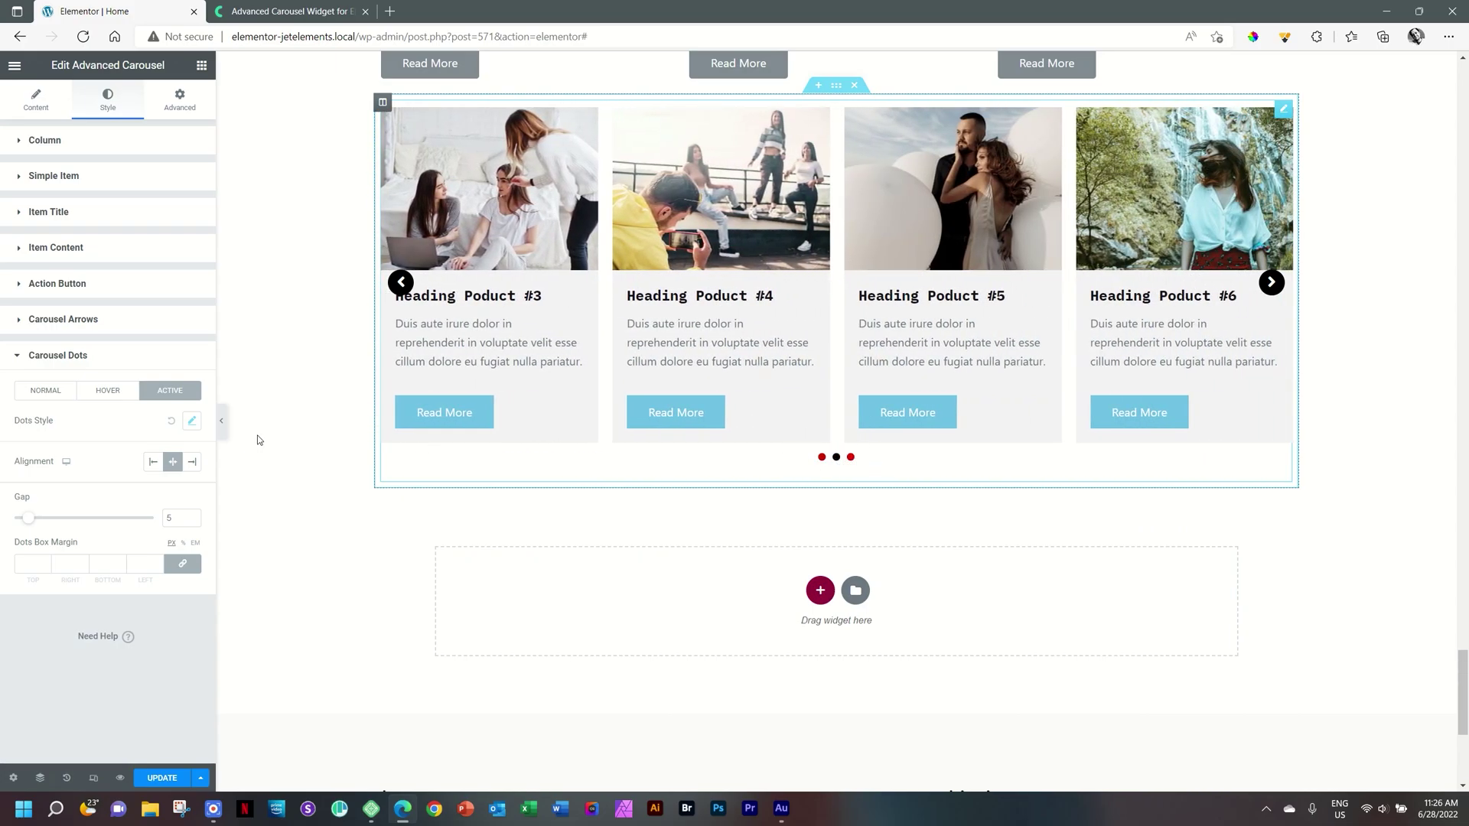
Center the dots beneath the slides and set their gap to 5.
left_click(149, 462)
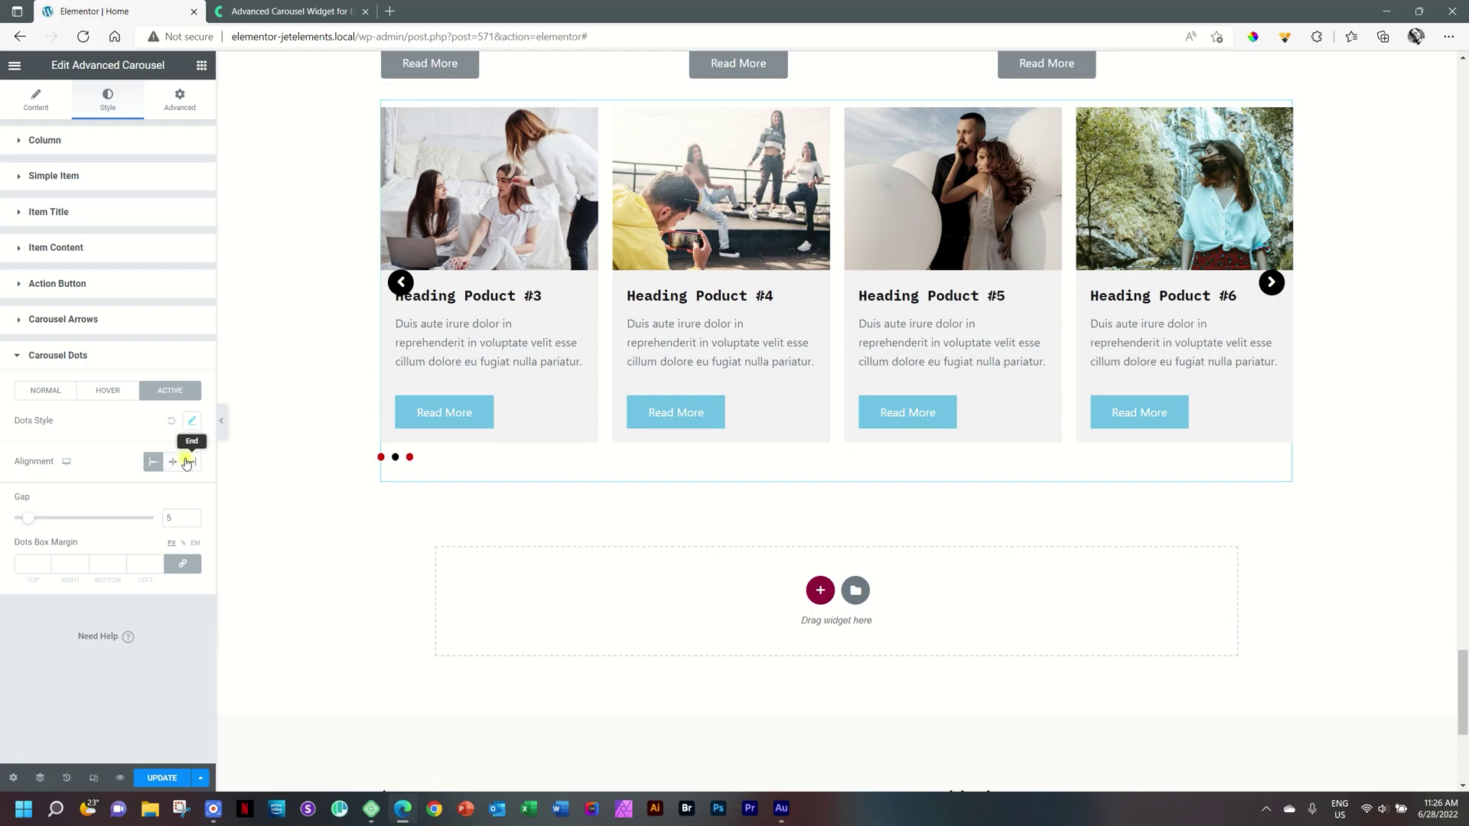
left_click(192, 462)
left_click(175, 462)
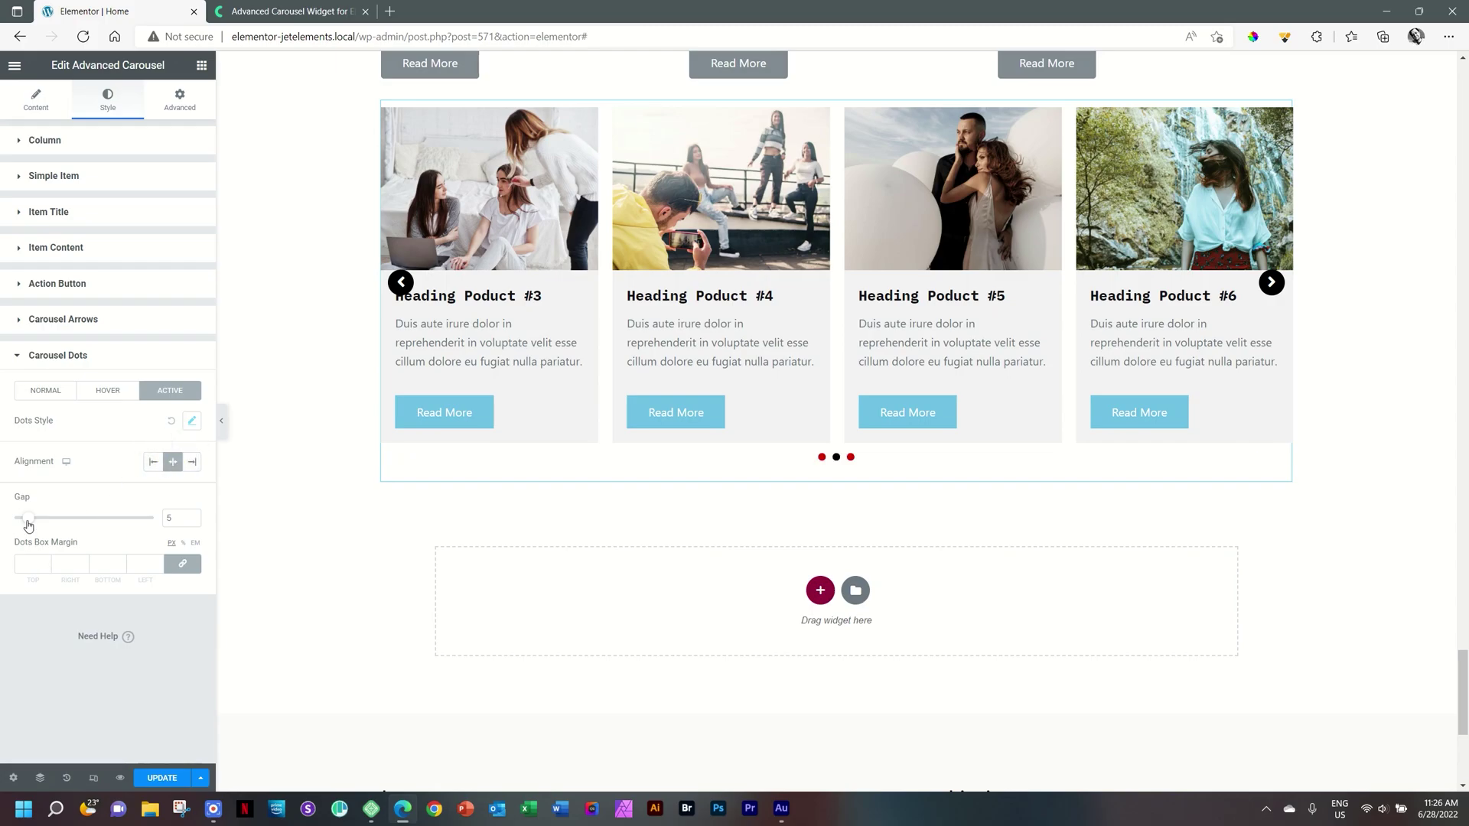
mouse_move(27, 520)
left_mouse_down()
mouse_move(59, 527)
mouse_move(29, 529)
left_mouse_up()
In the tablet preview, set Slides to Show to 2.
left_click(92, 778)
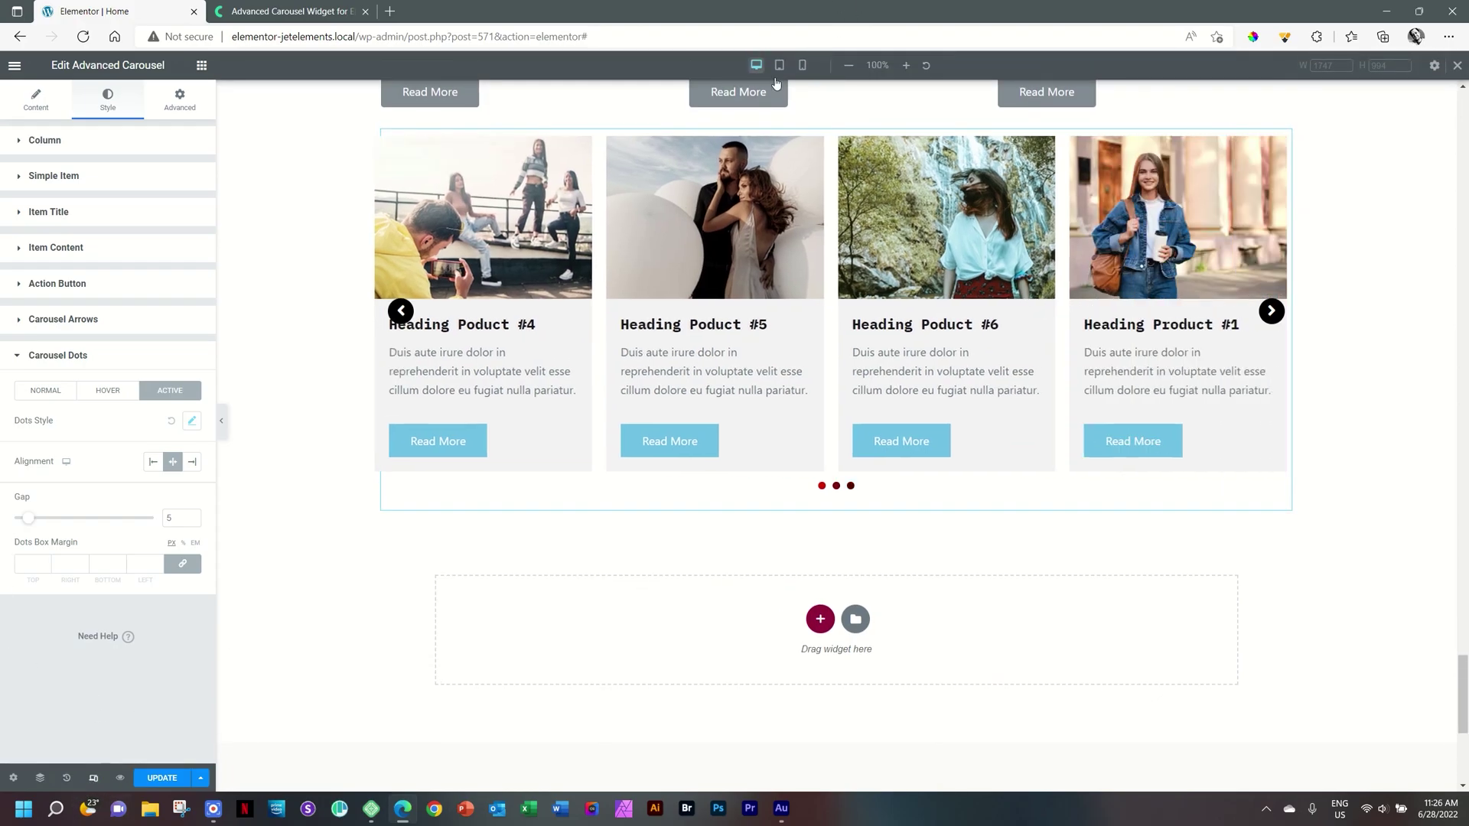
left_click(775, 68)
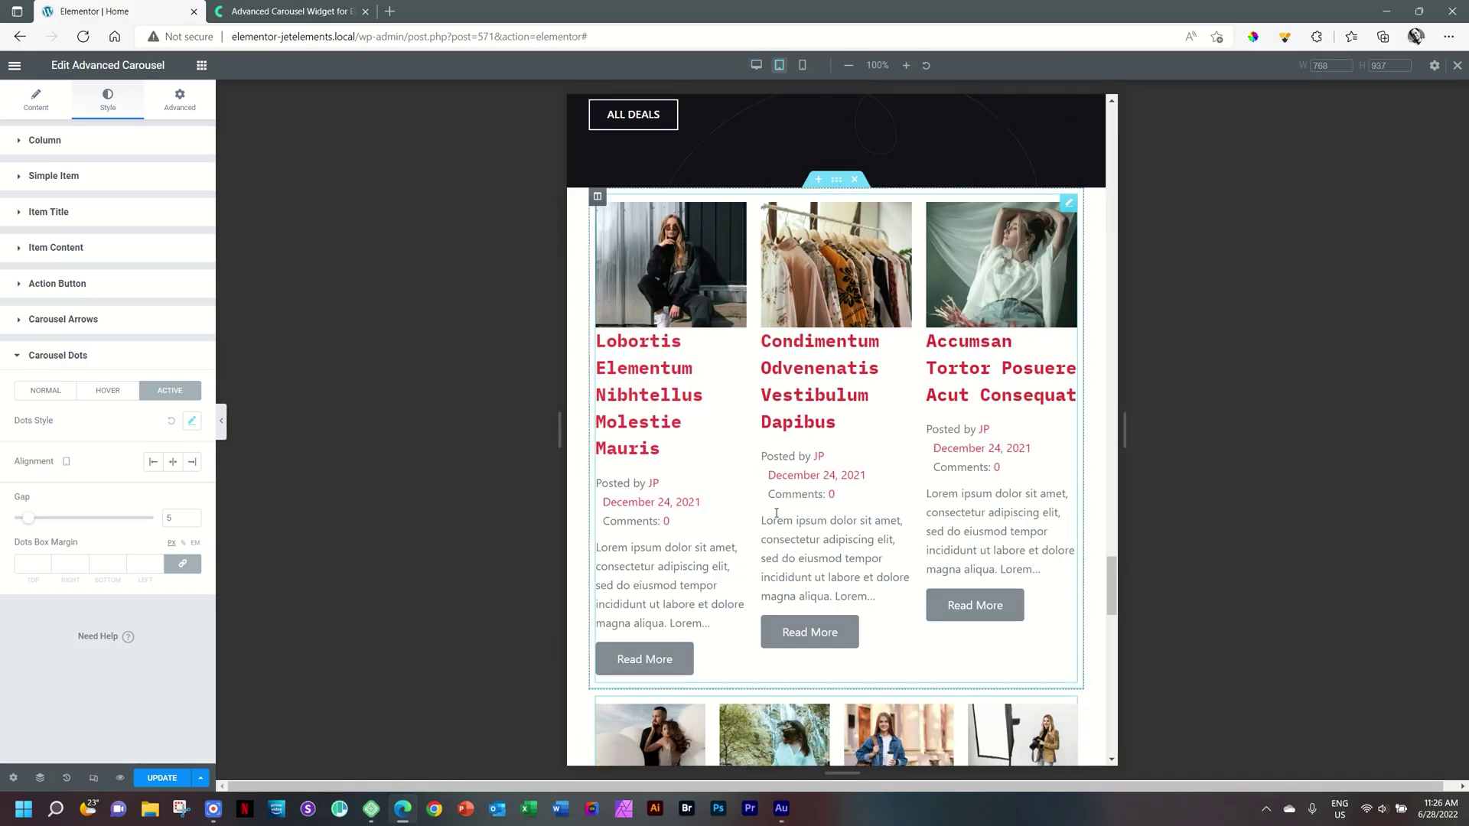
scroll(776, 513, "down", 7)
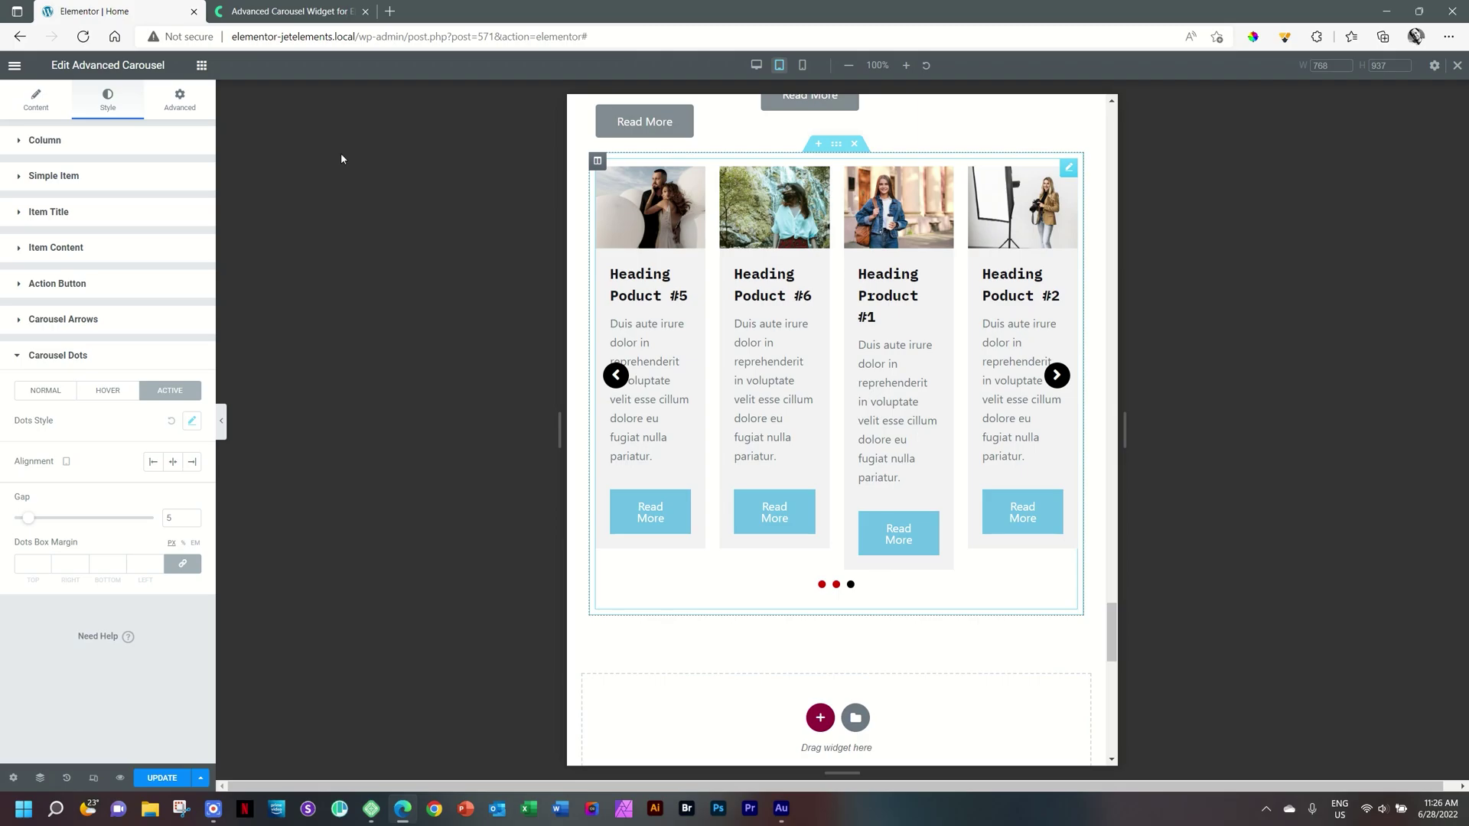
left_click(52, 110)
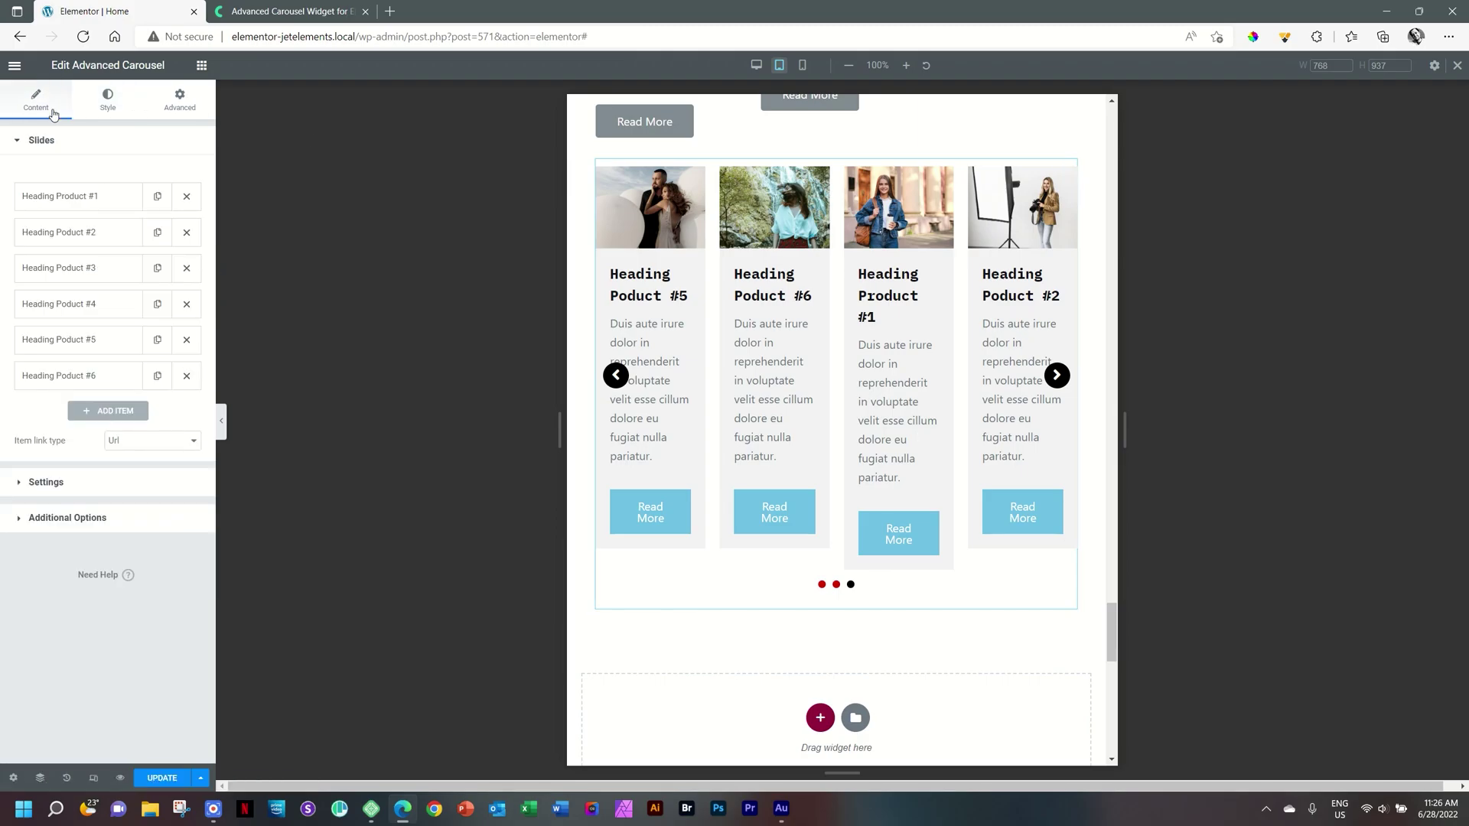
left_click(48, 482)
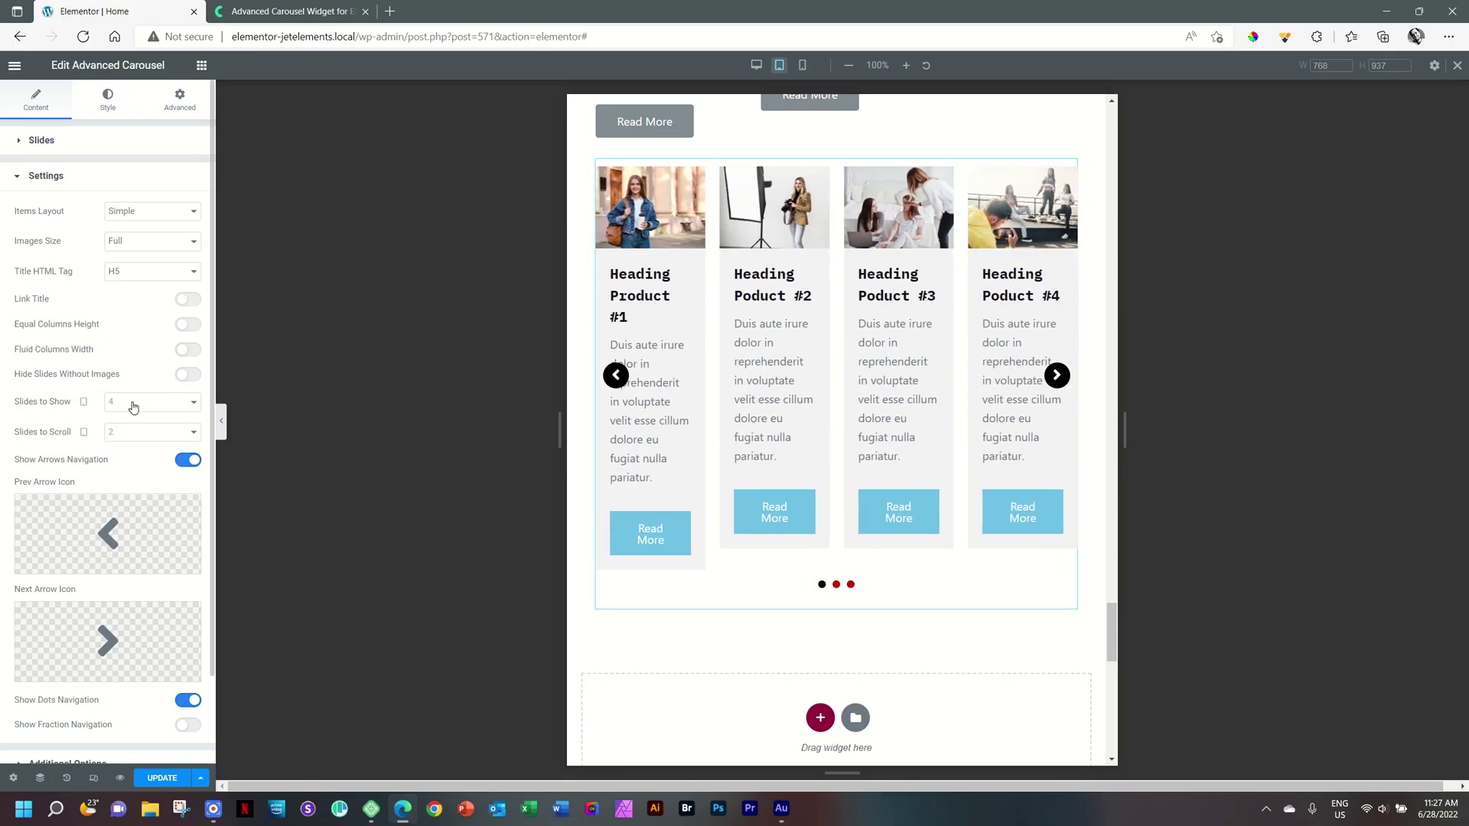
left_click(126, 401)
left_click(120, 435)
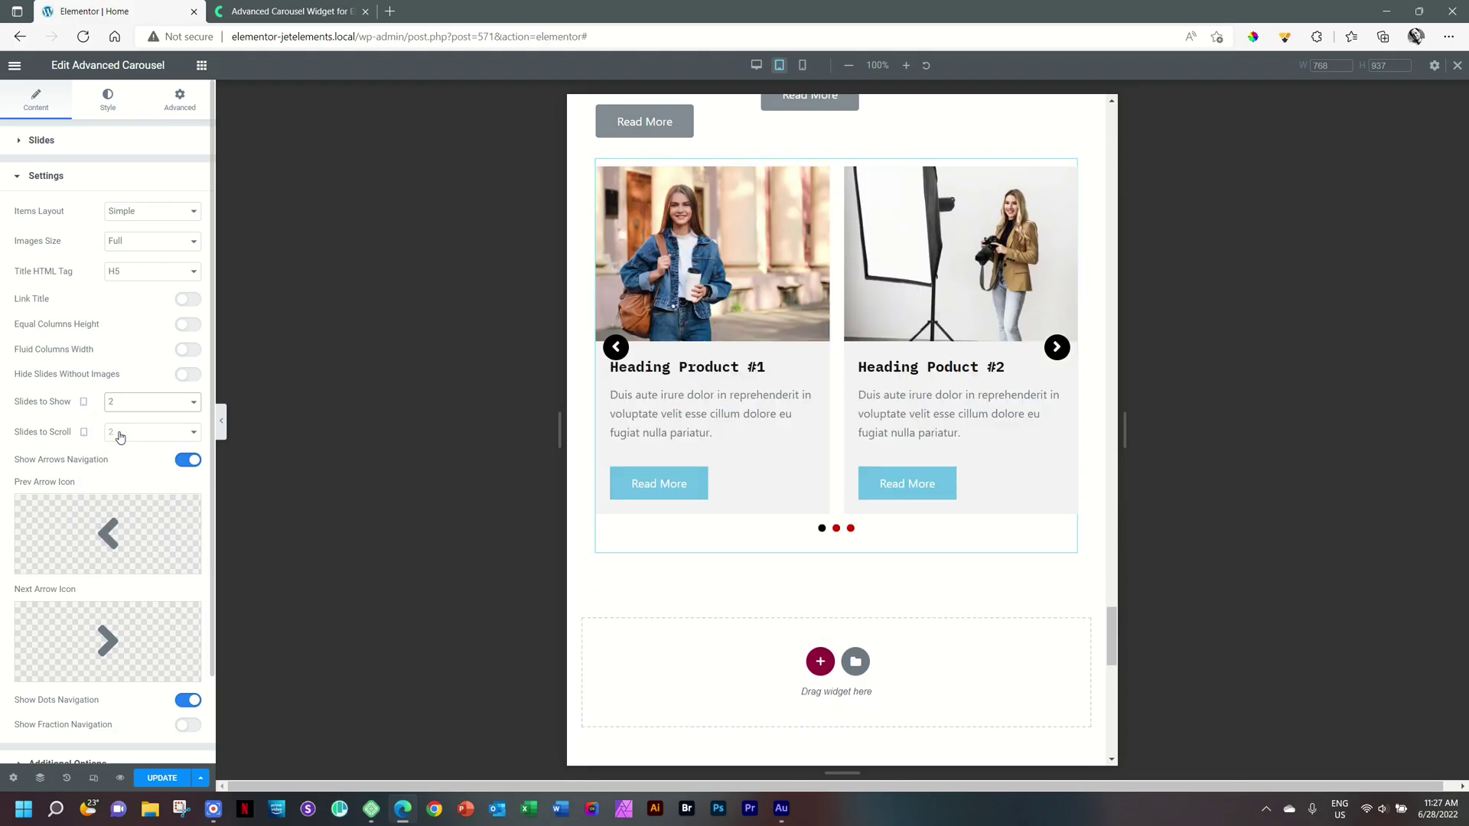
In the mobile preview, set Slides to Show to 1.
mouse_move(84, 404)
left_click(88, 420)
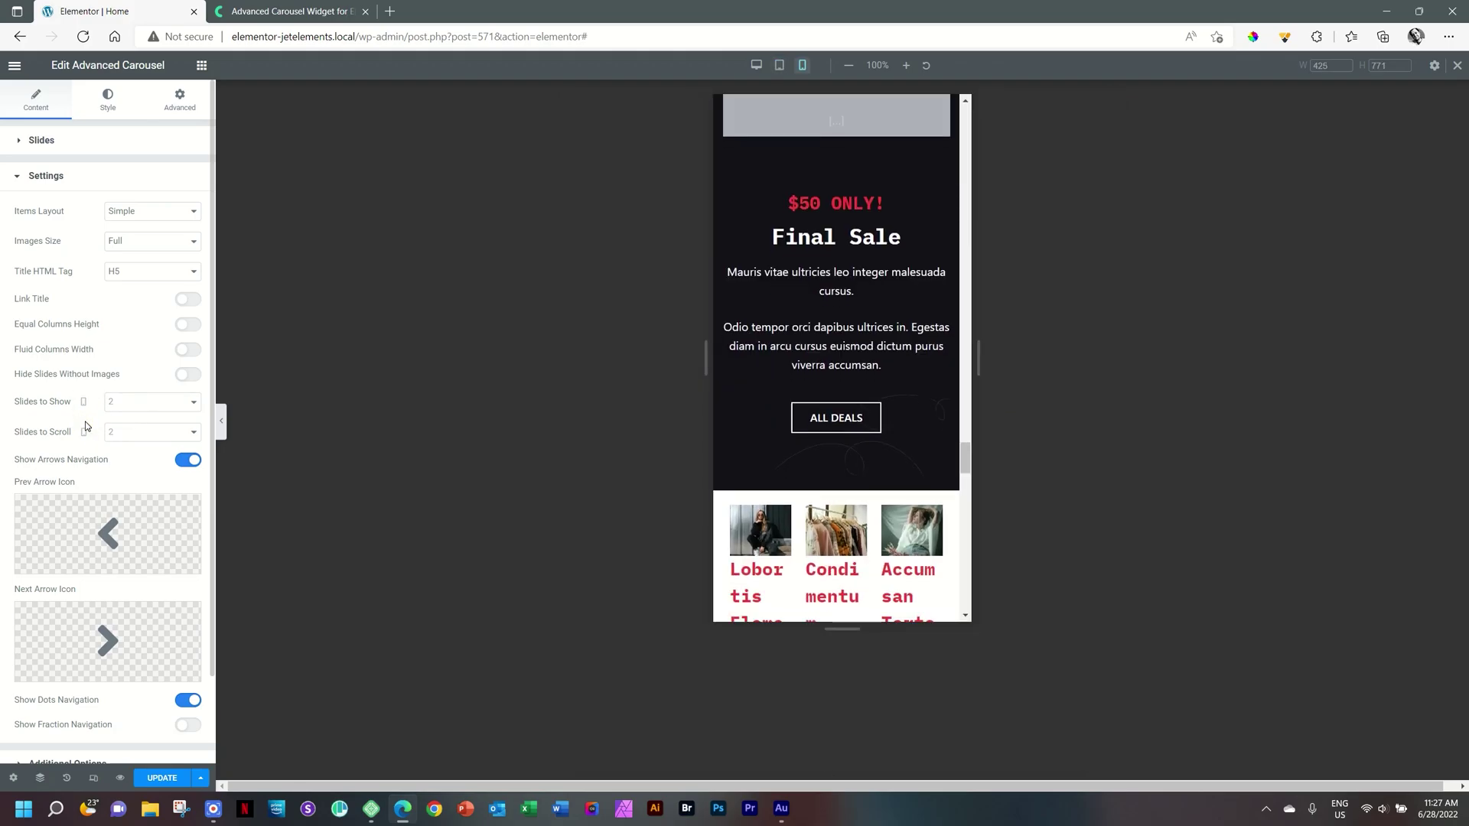
left_click_drag(966, 458, 966, 520)
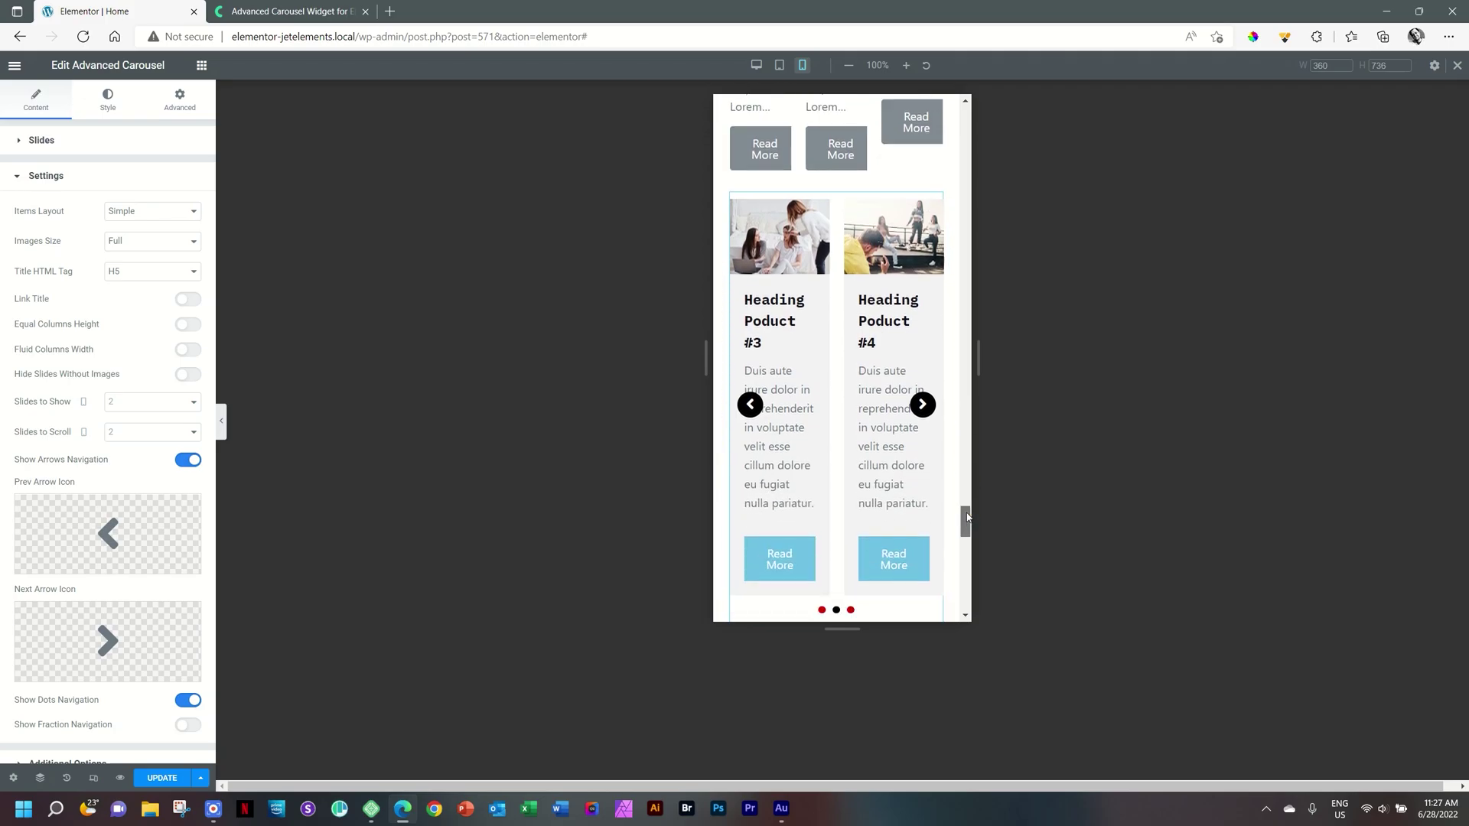
left_click(160, 411)
left_click(126, 421)
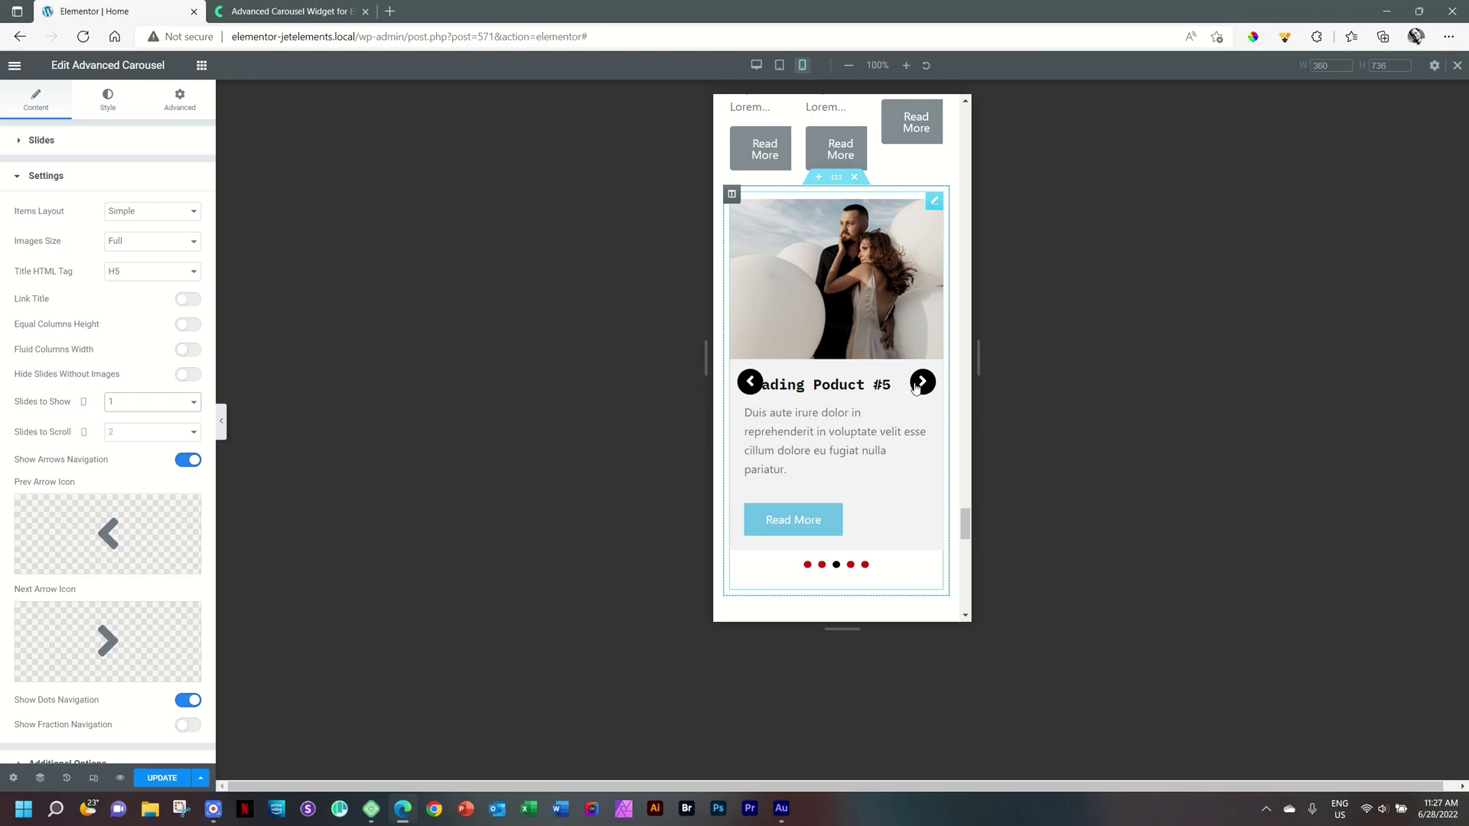
left_click(52, 183)
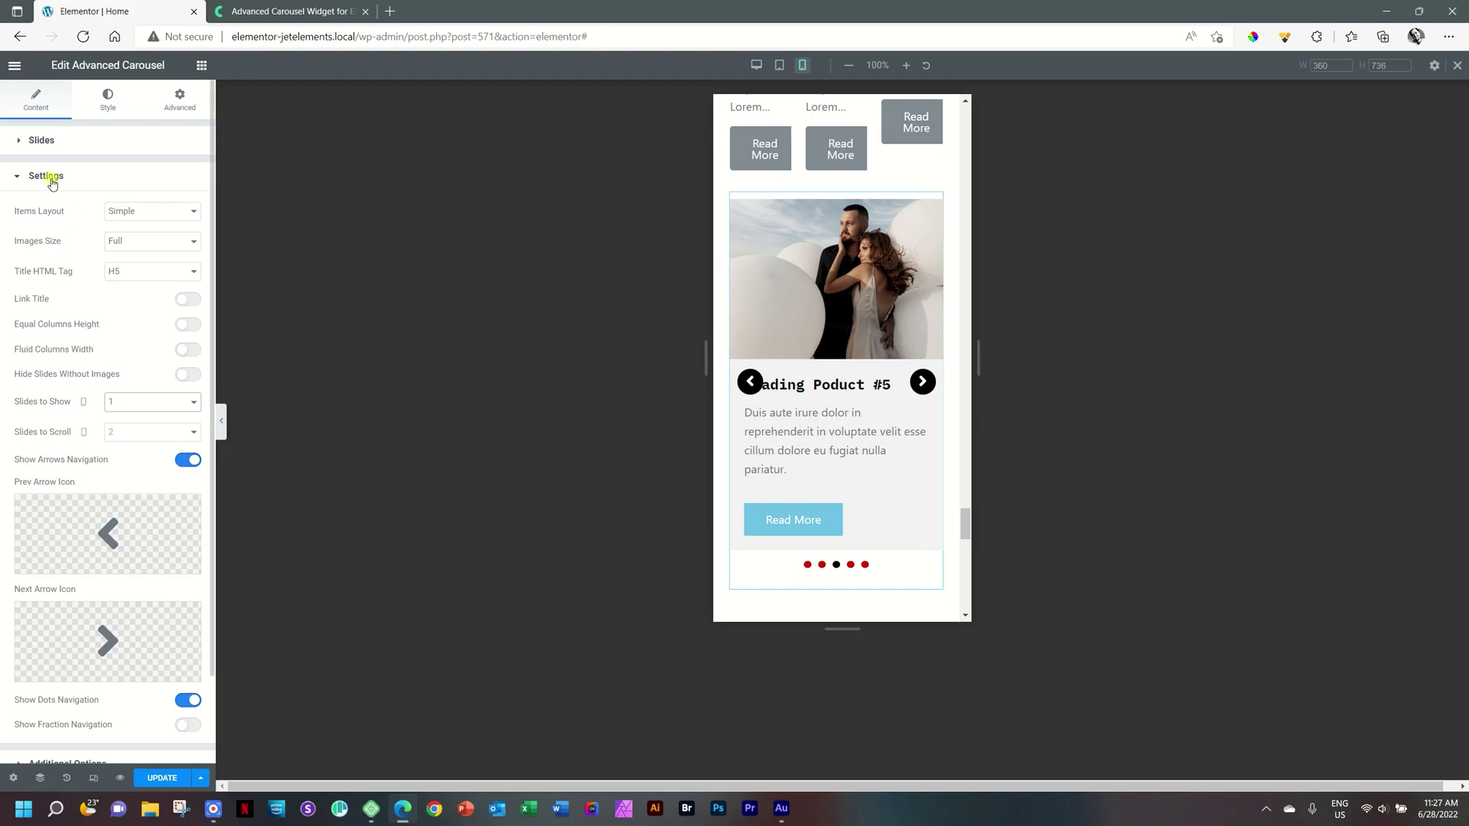
Set the Prev and Next Arrow Top Indent to 143 in Carousel Arrows styling, then click Update.
left_click(99, 108)
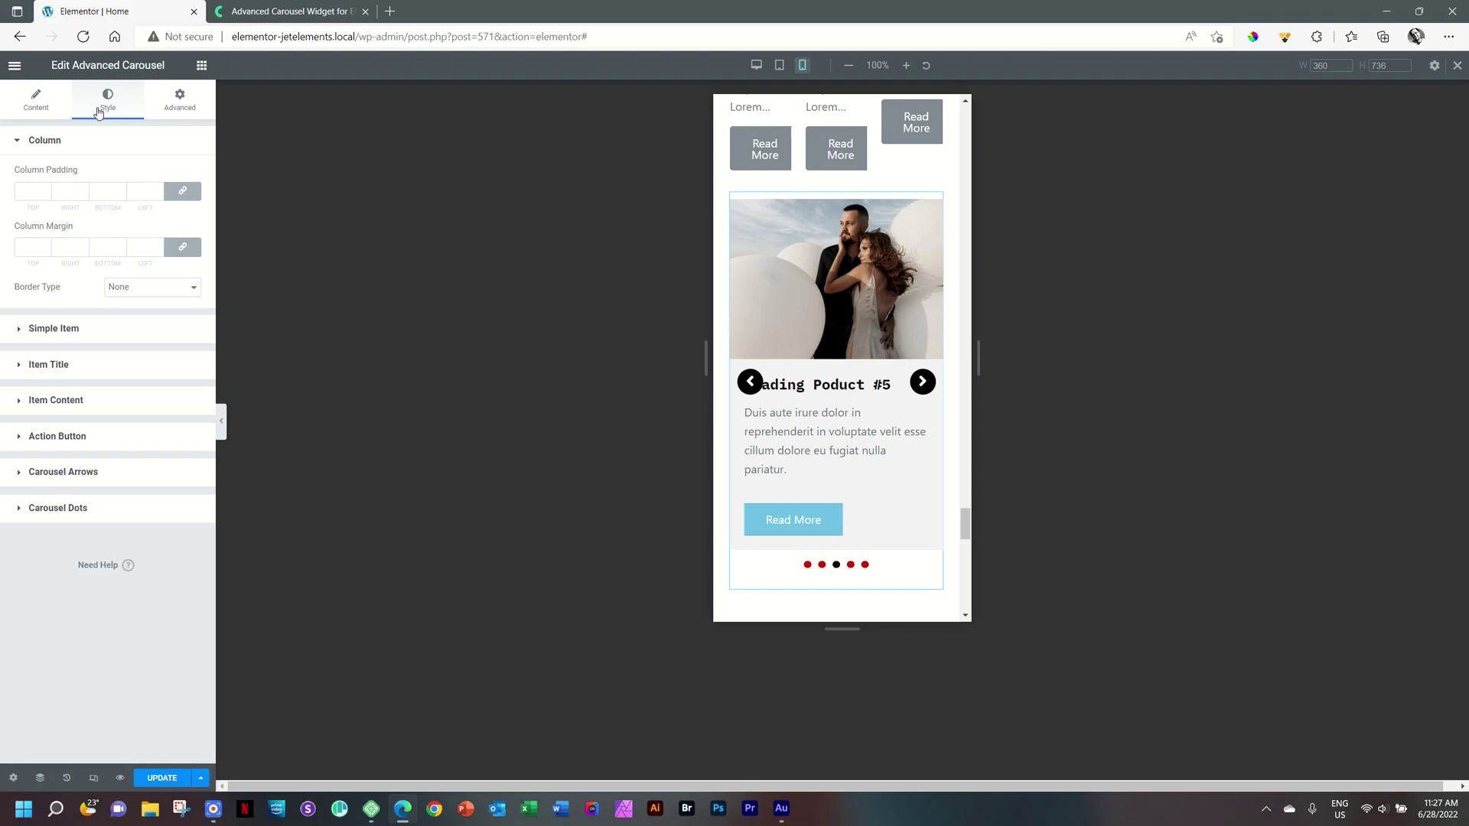
left_click(88, 474)
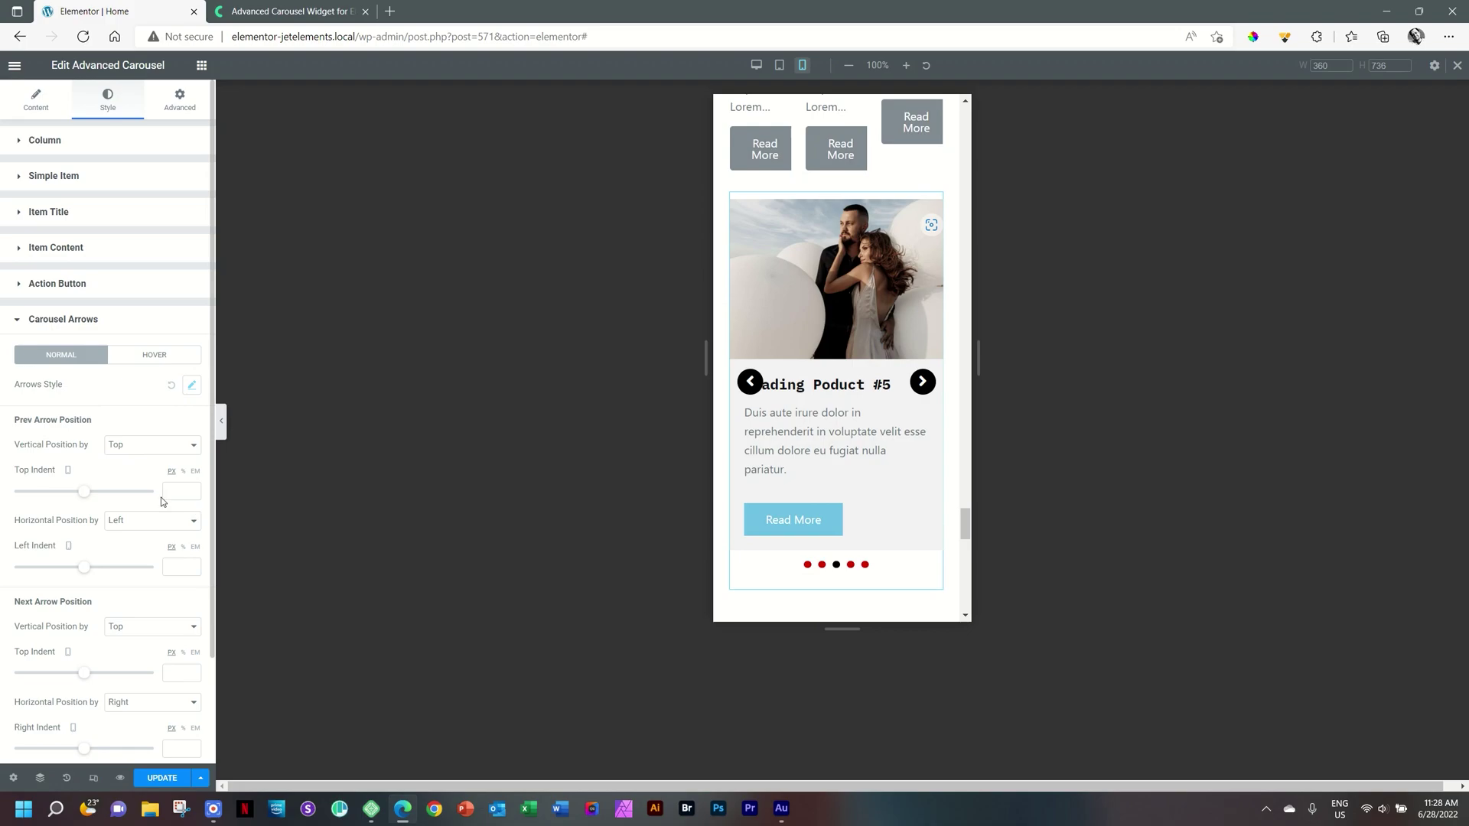
left_click(112, 493)
left_click(110, 492)
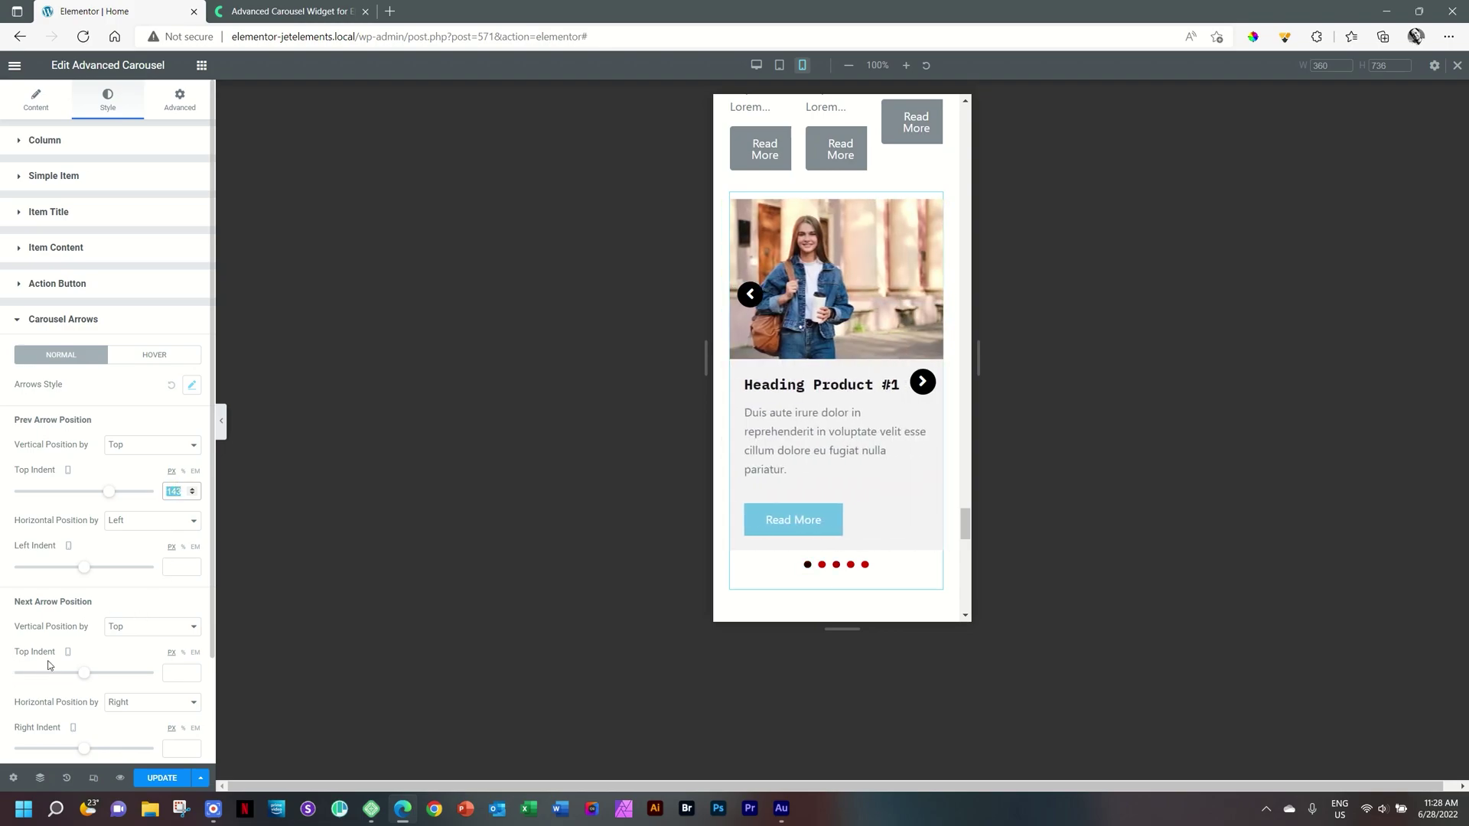
left_click(171, 672)
type("143")
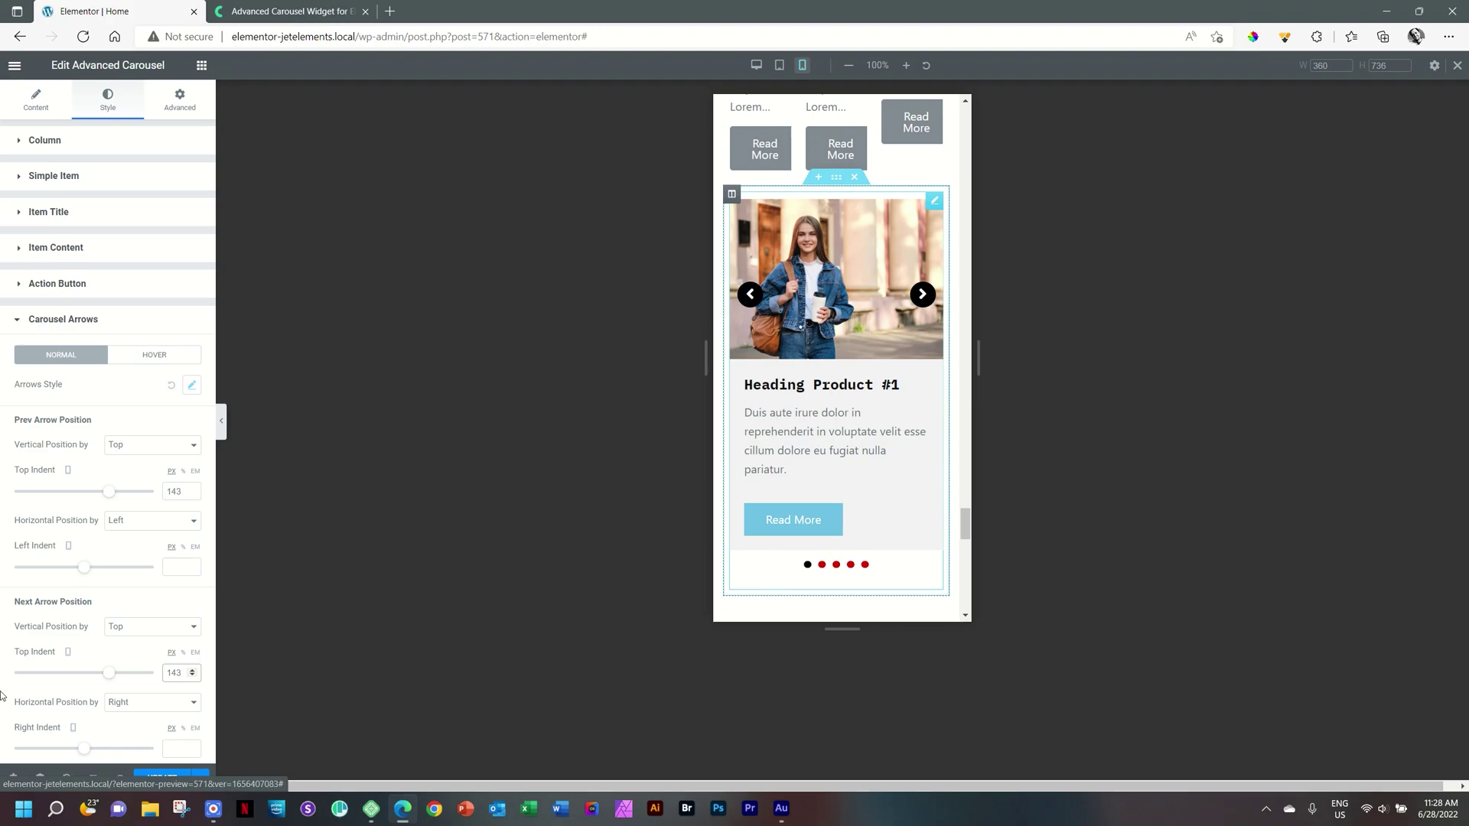
left_click(150, 779)
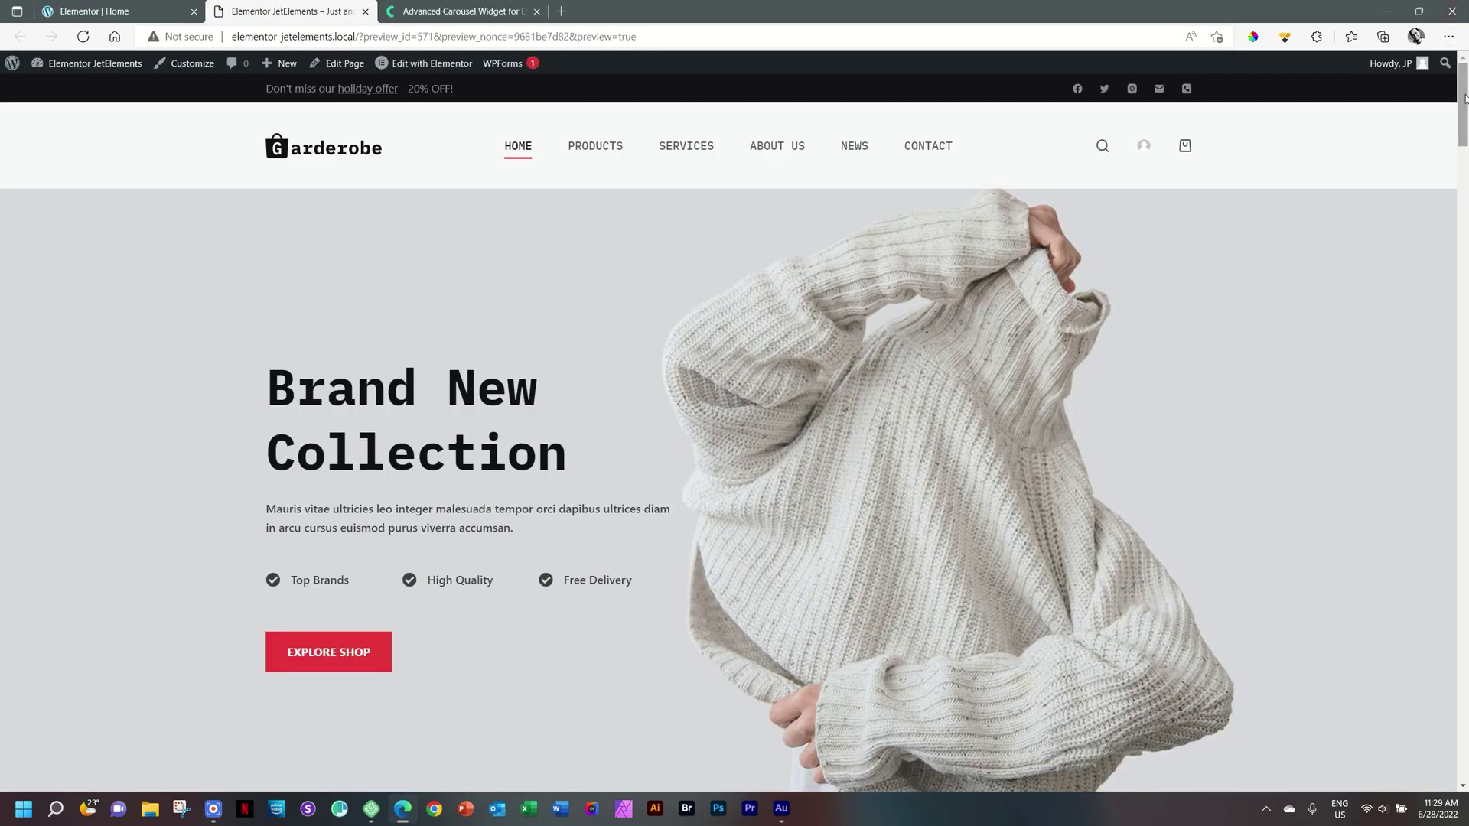
Scroll the live home page to the product carousel and advance it twice with the next arrow.
left_click_drag(1465, 98, 1414, 681)
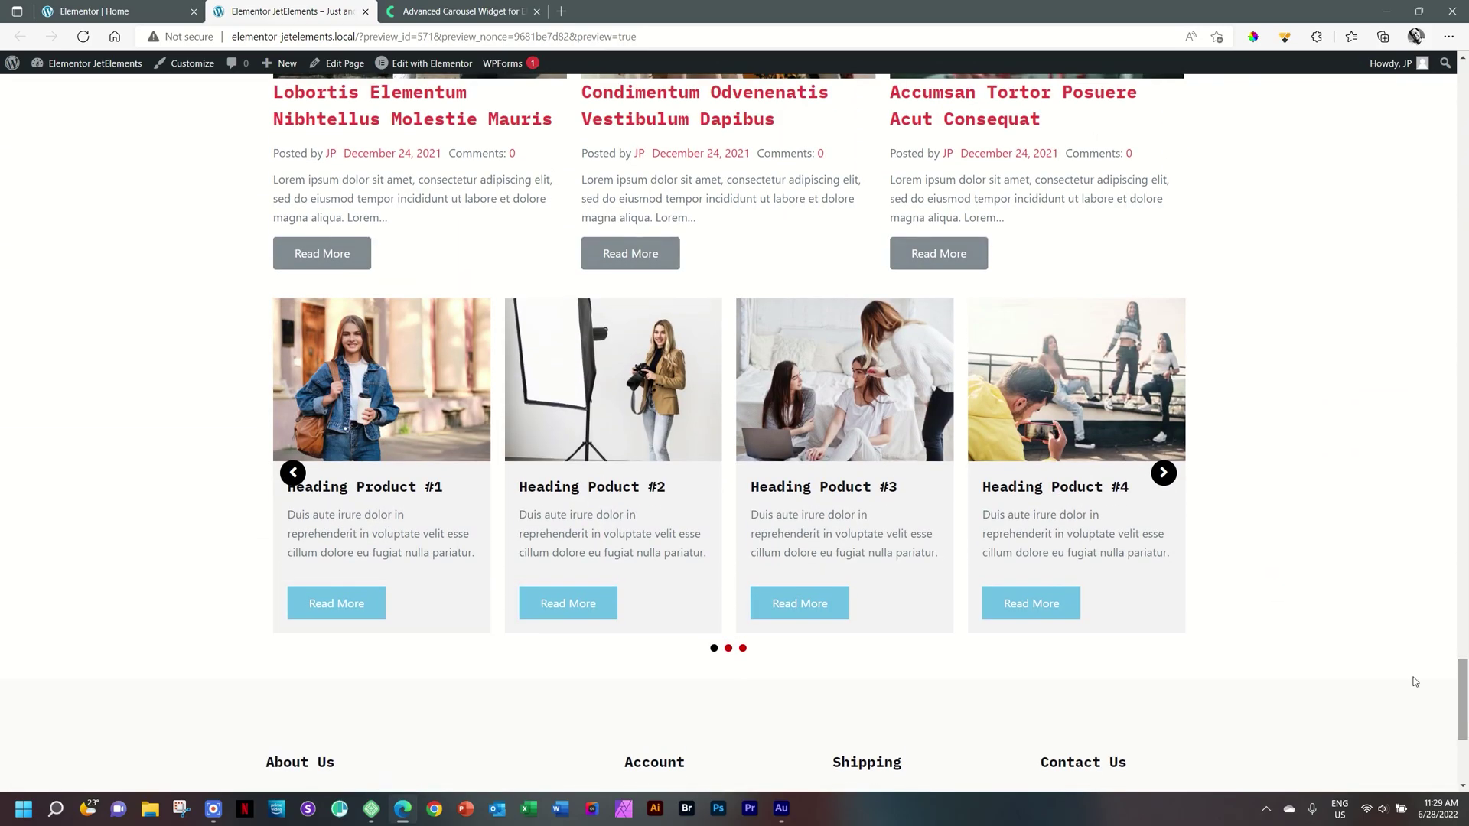
left_click(1163, 474)
left_click(1163, 474)
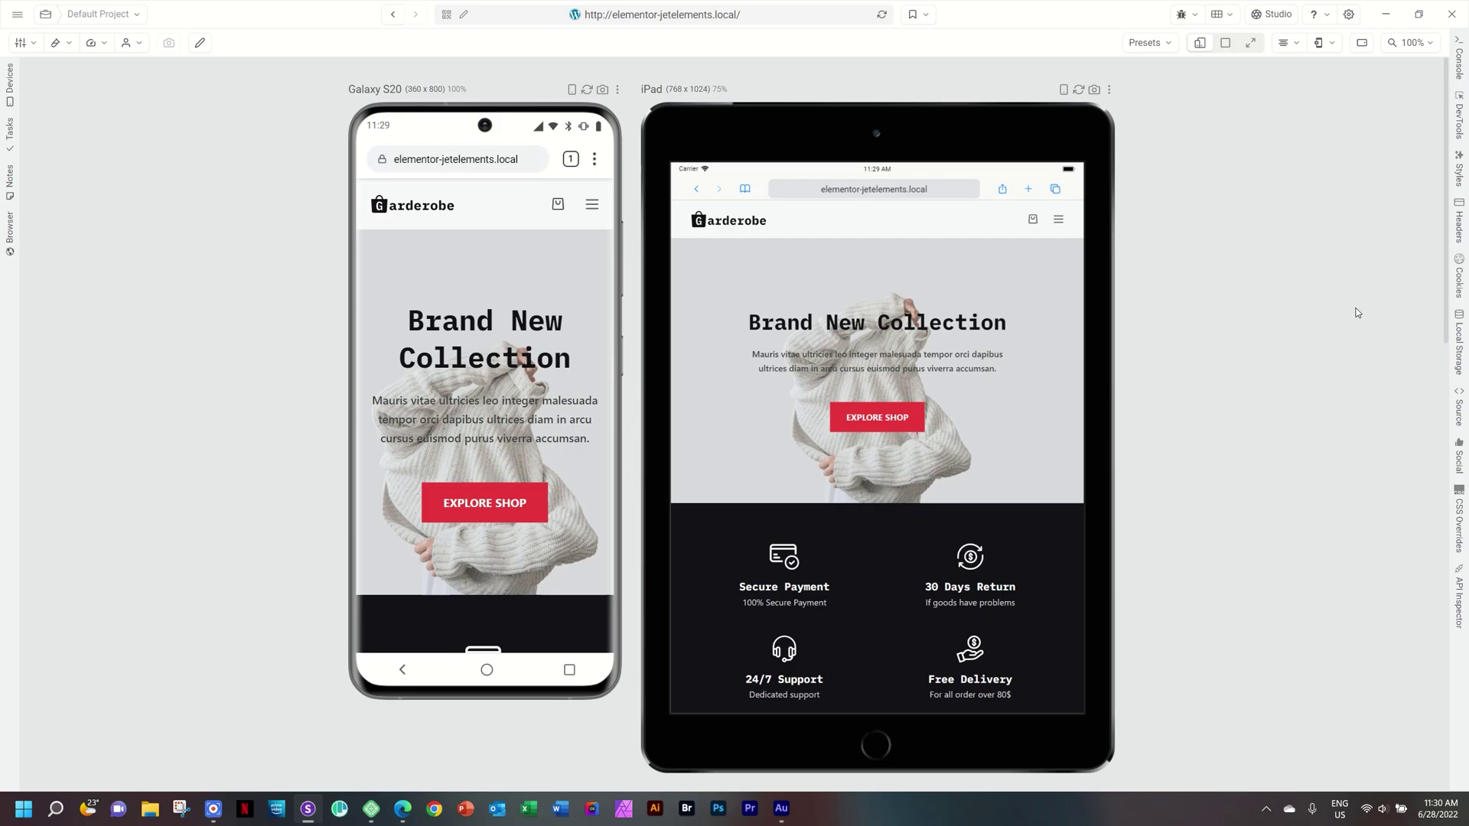
Scroll the device previews to the carousel and test the Galaxy S20 slider via arrow, swipe and last dot.
scroll(908, 366, "down", 10)
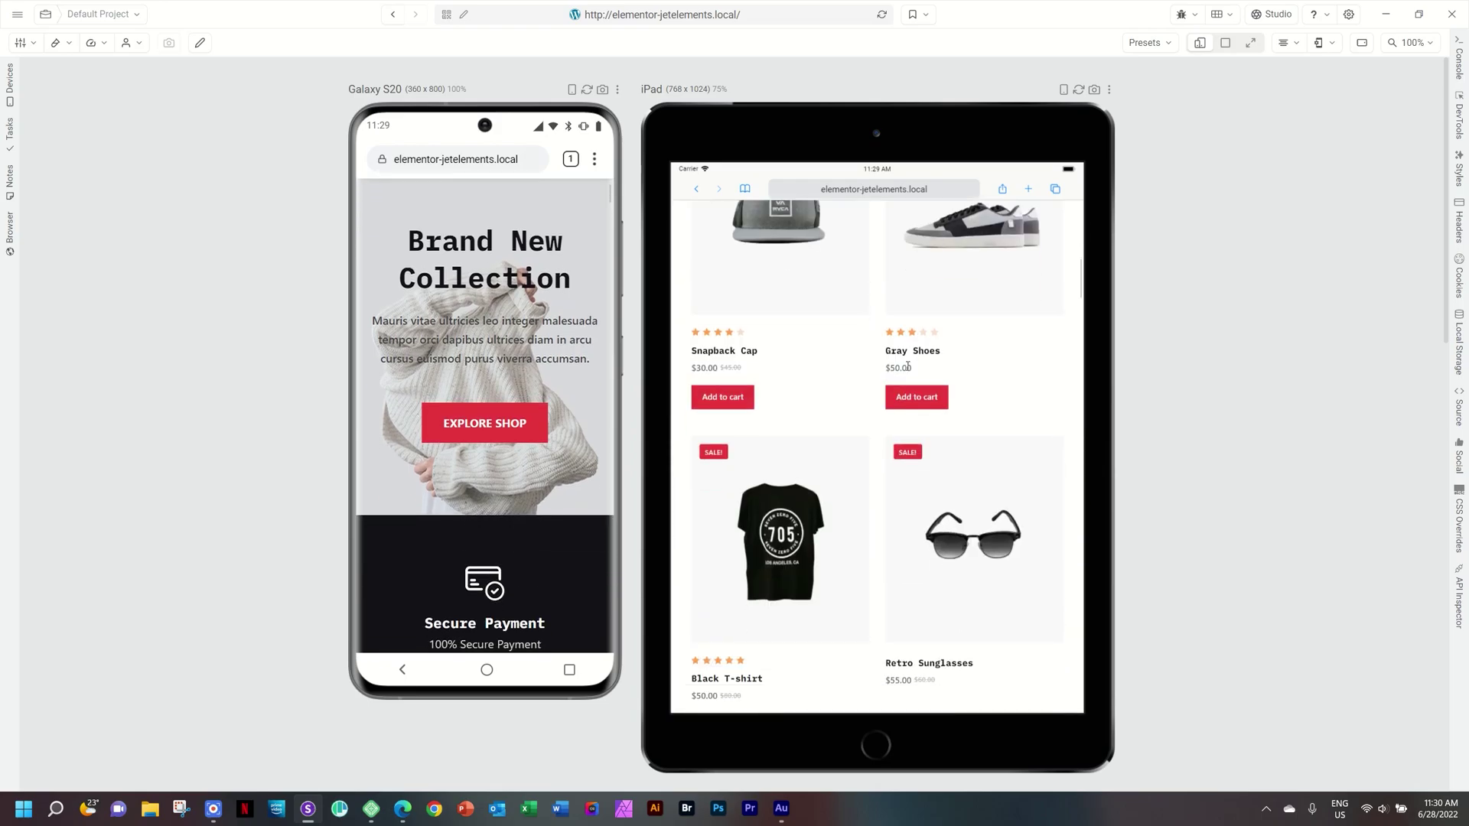
scroll(908, 365, "down", 20)
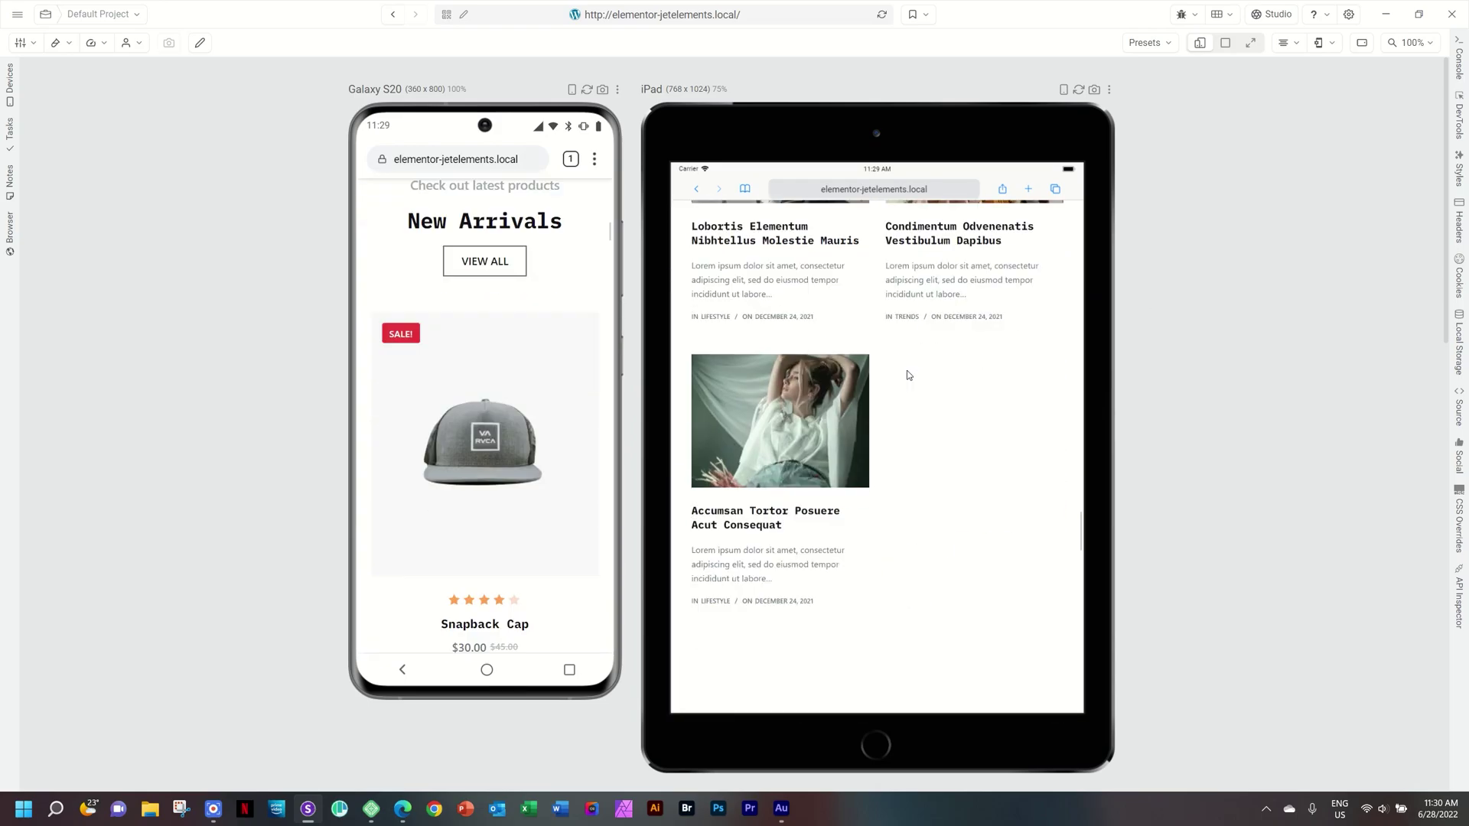
scroll(909, 377, "down", 20)
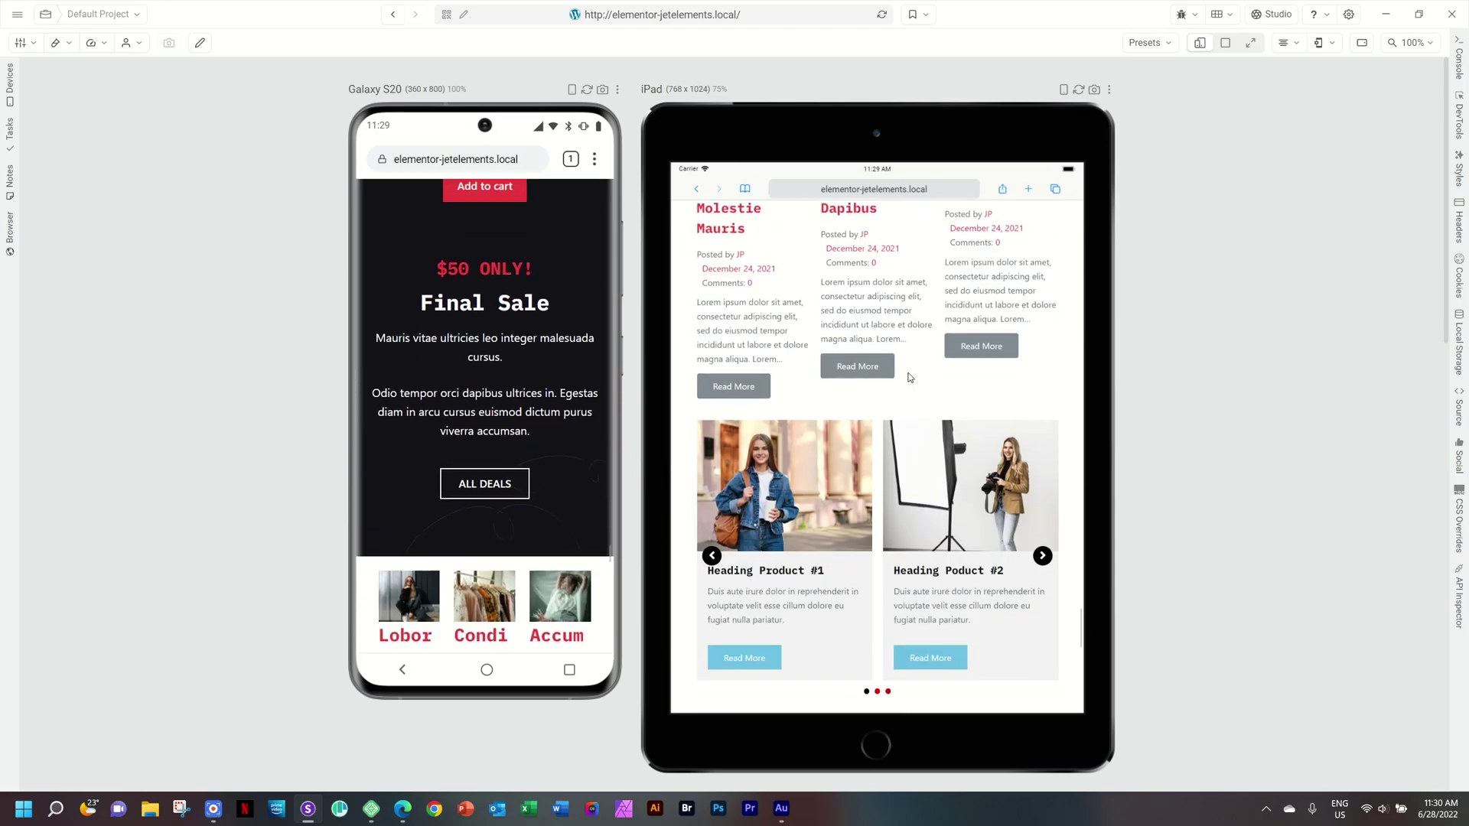
scroll(909, 377, "down", 3)
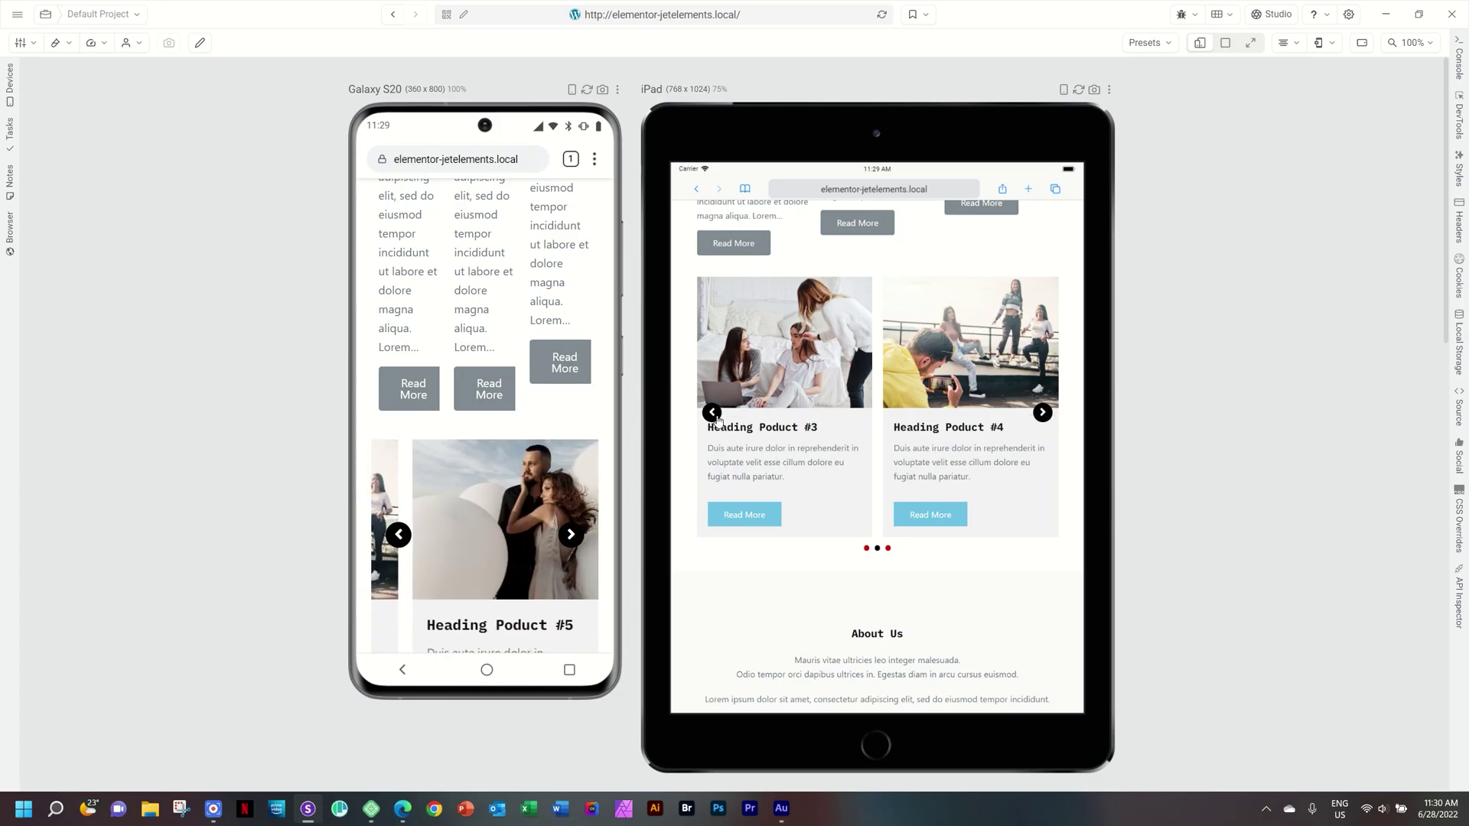
scroll(563, 460, "down", 1)
scroll(563, 460, "down", 3)
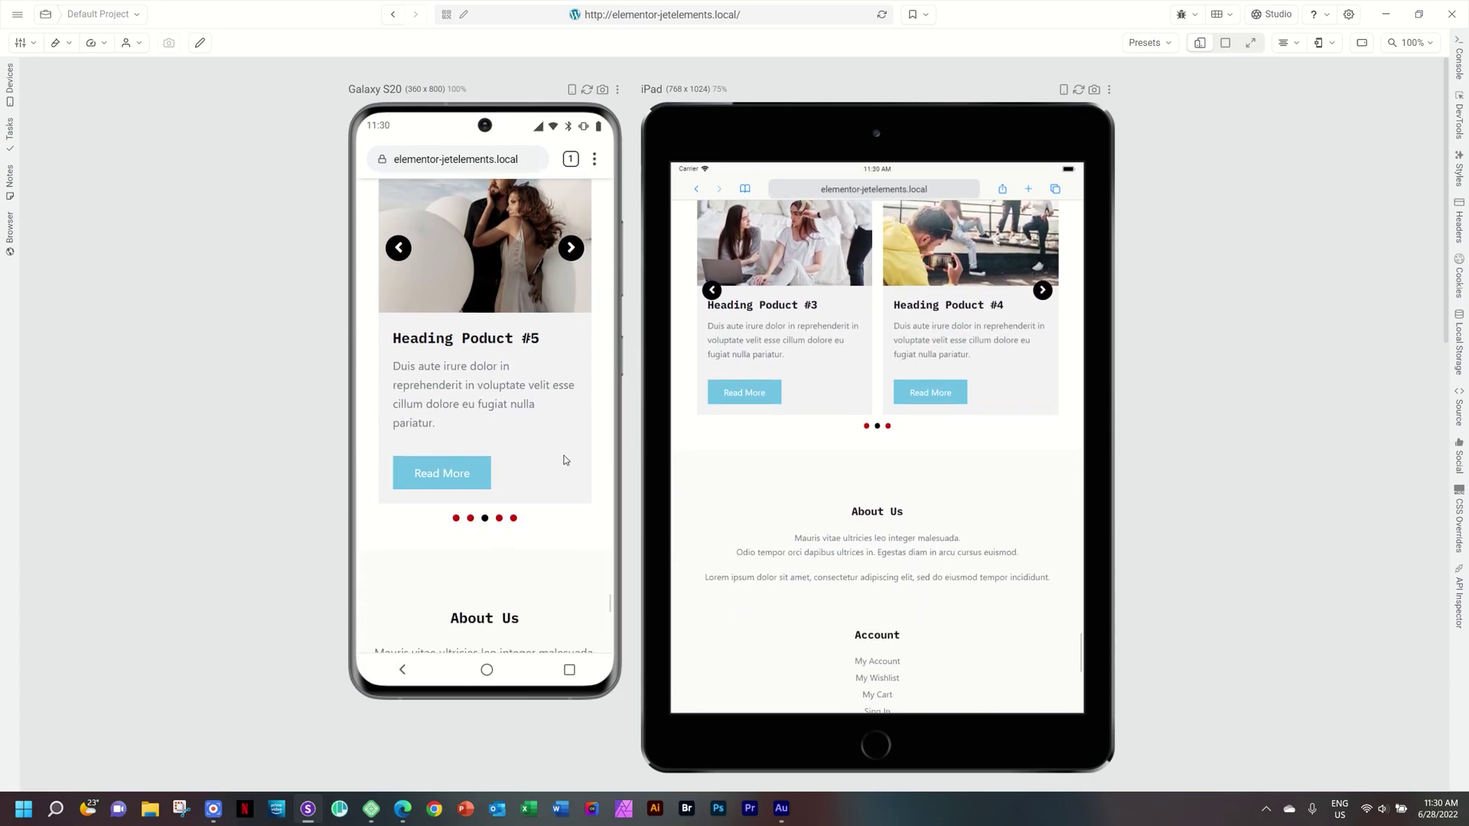
scroll(565, 460, "up", 1)
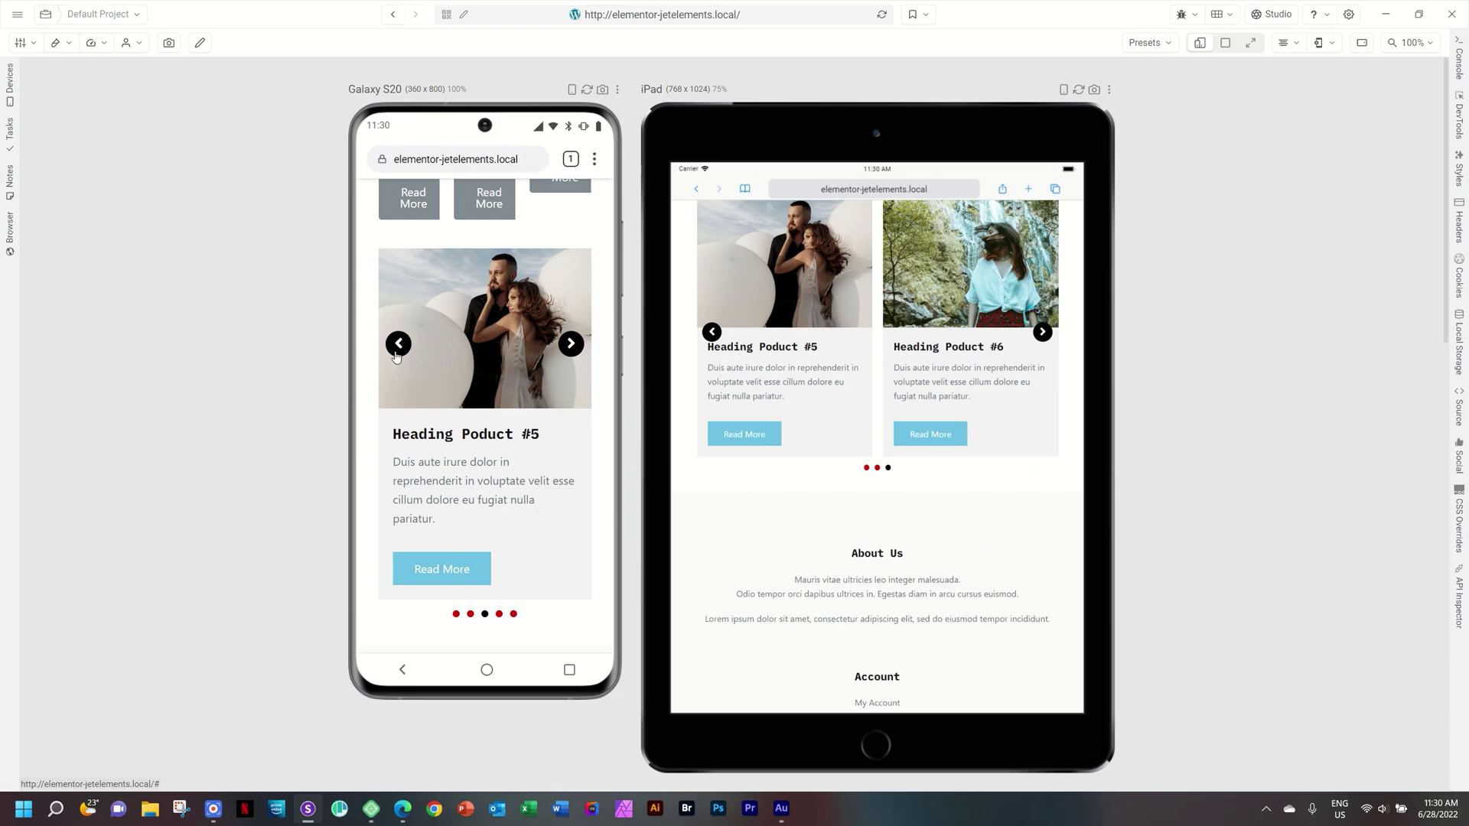
left_click(570, 344)
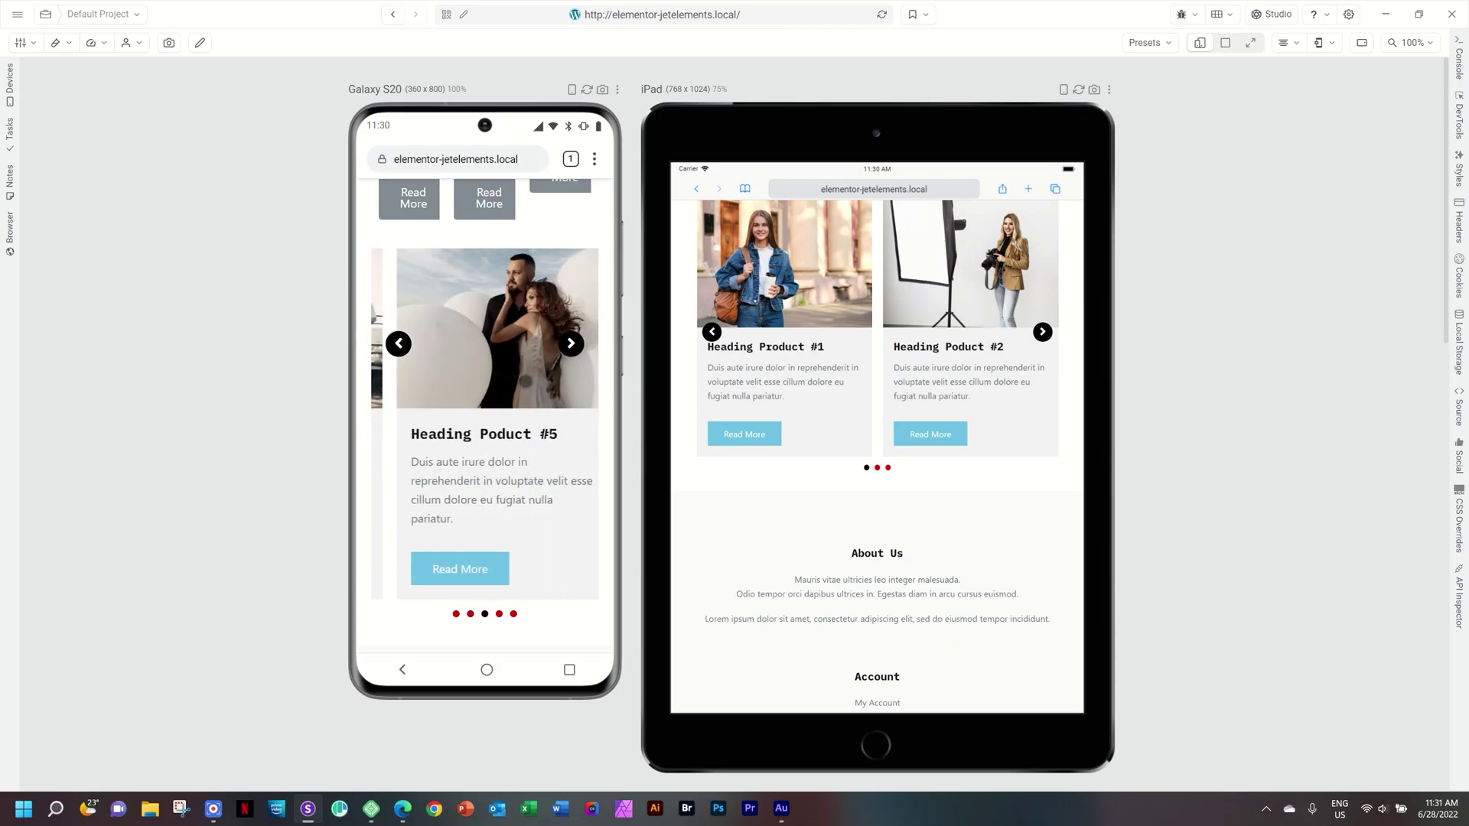
left_click_drag(566, 386, 398, 386)
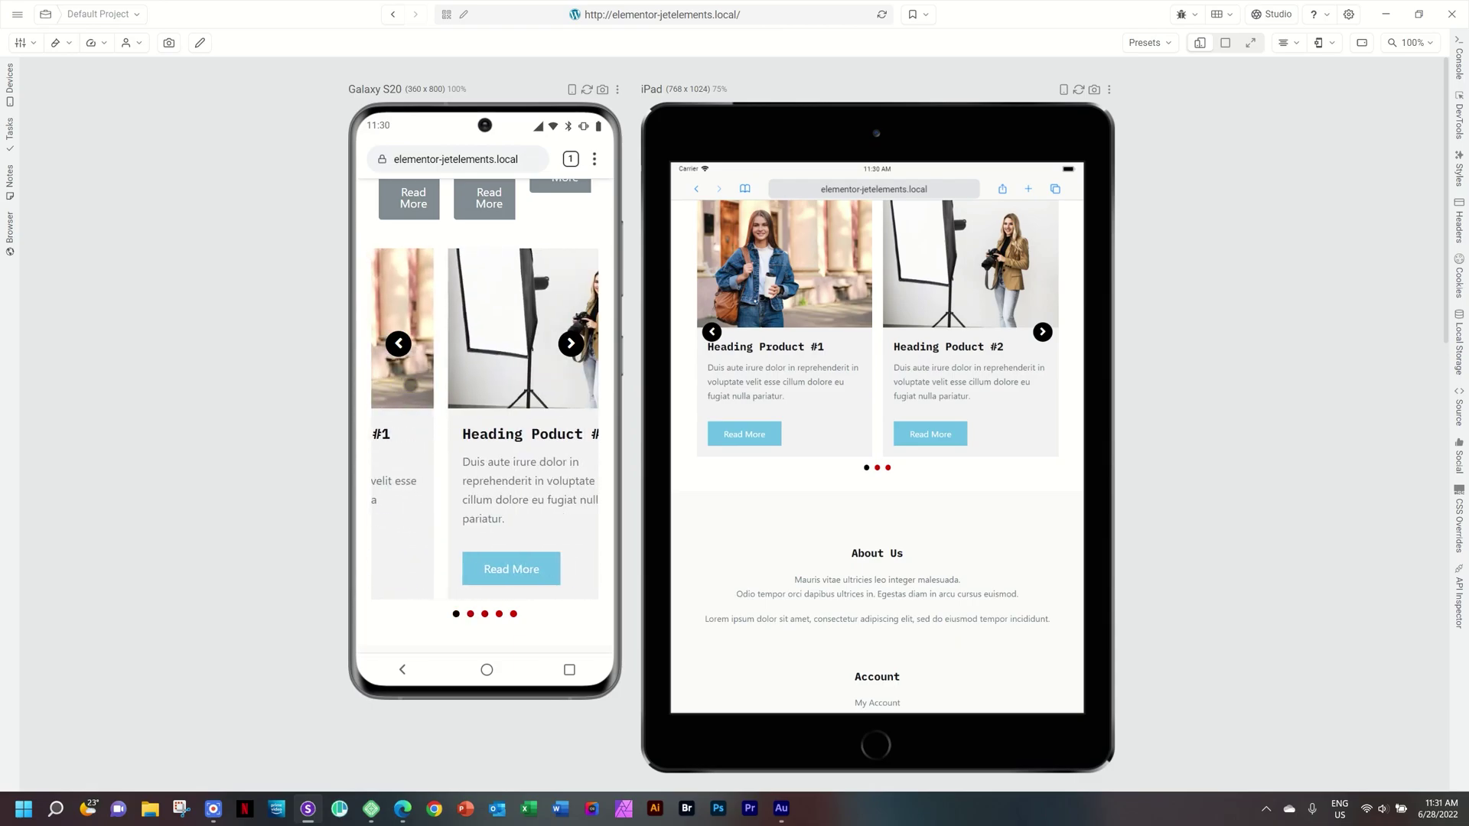
left_click(512, 614)
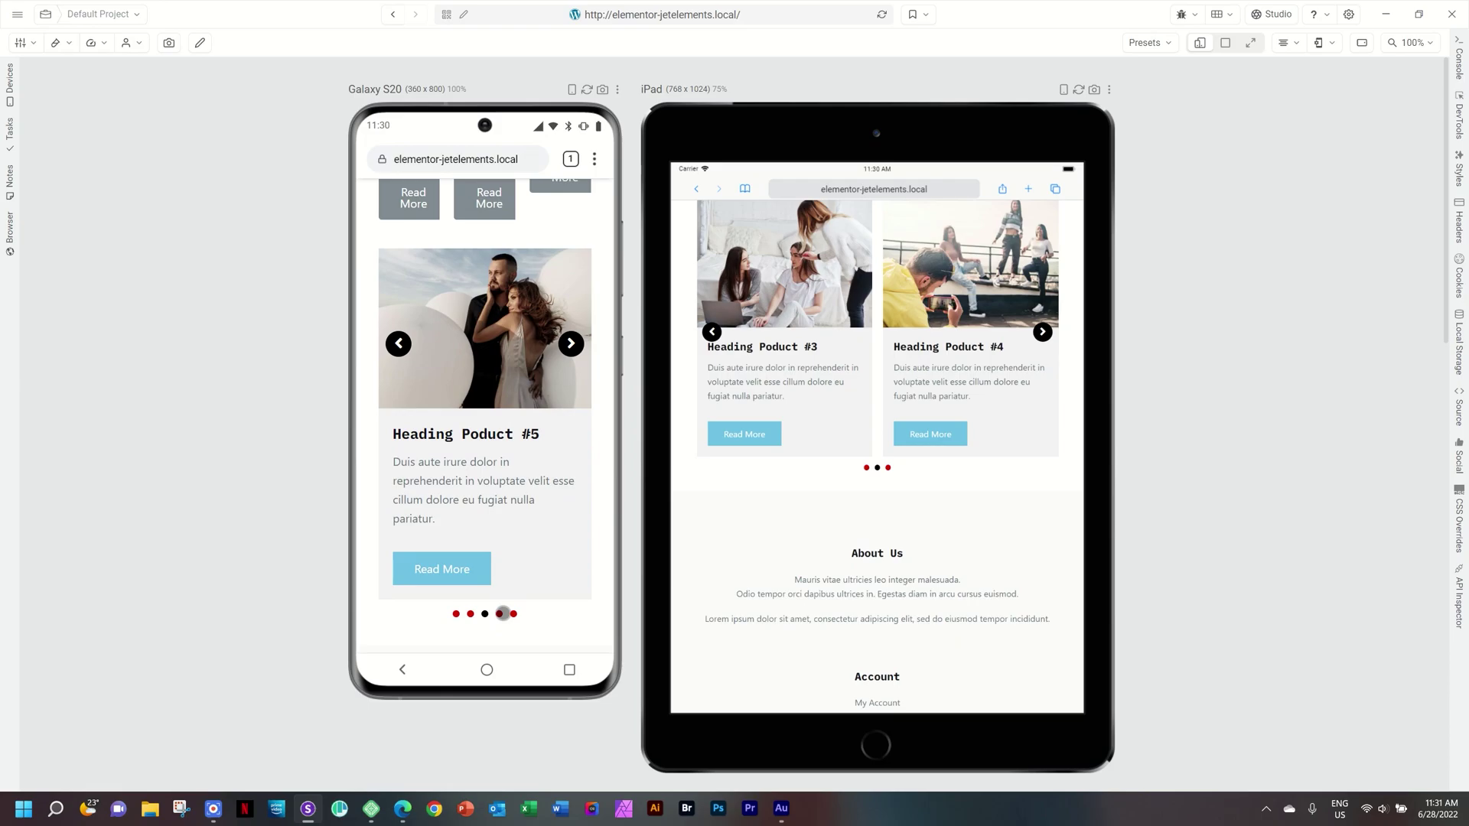